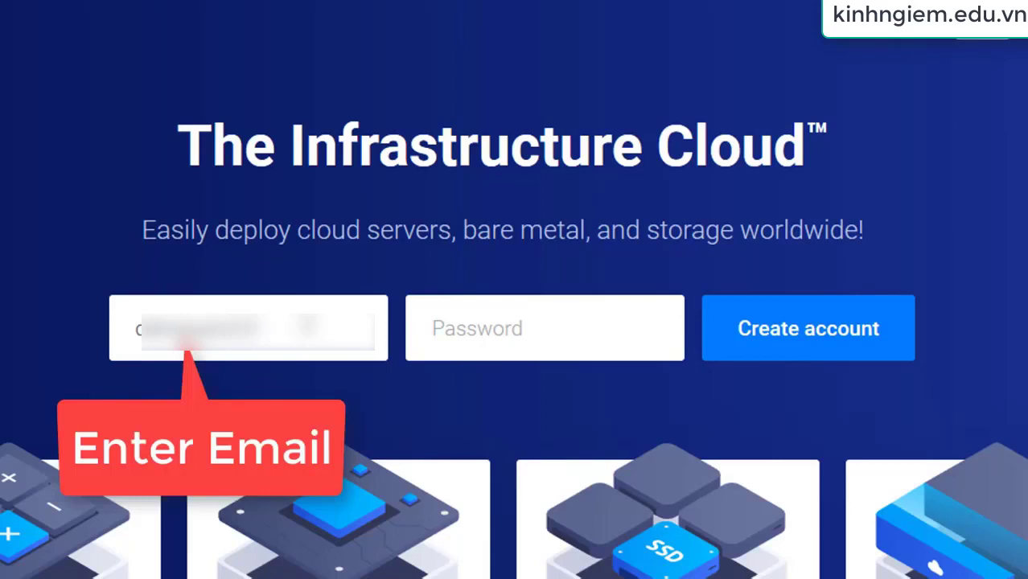
Sign up with an e-mail address and a 10-character mixed-case password with a number, then save the login
{"action": "type", "text": "gmail"}
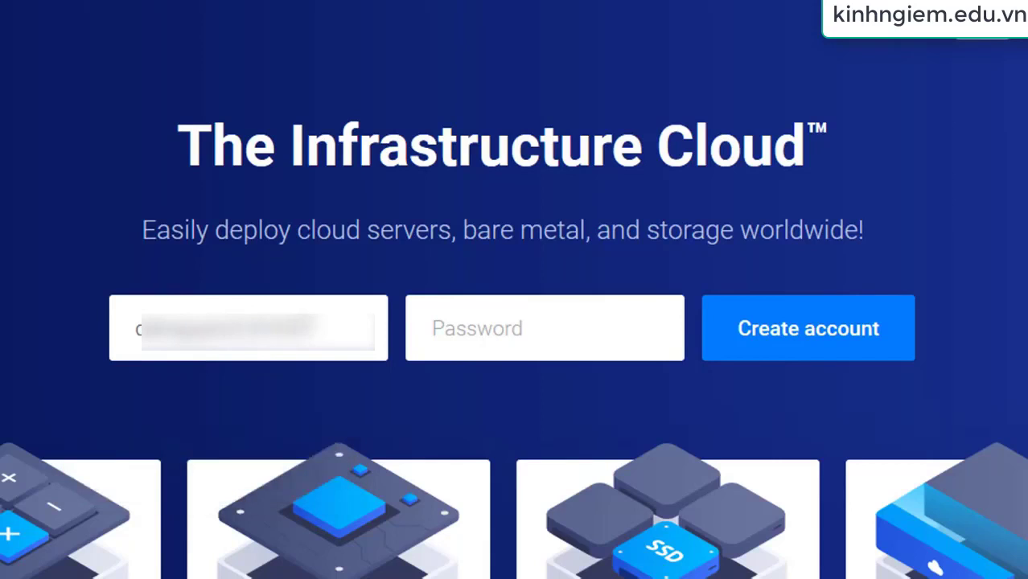
{"action": "type", "text": ".com"}
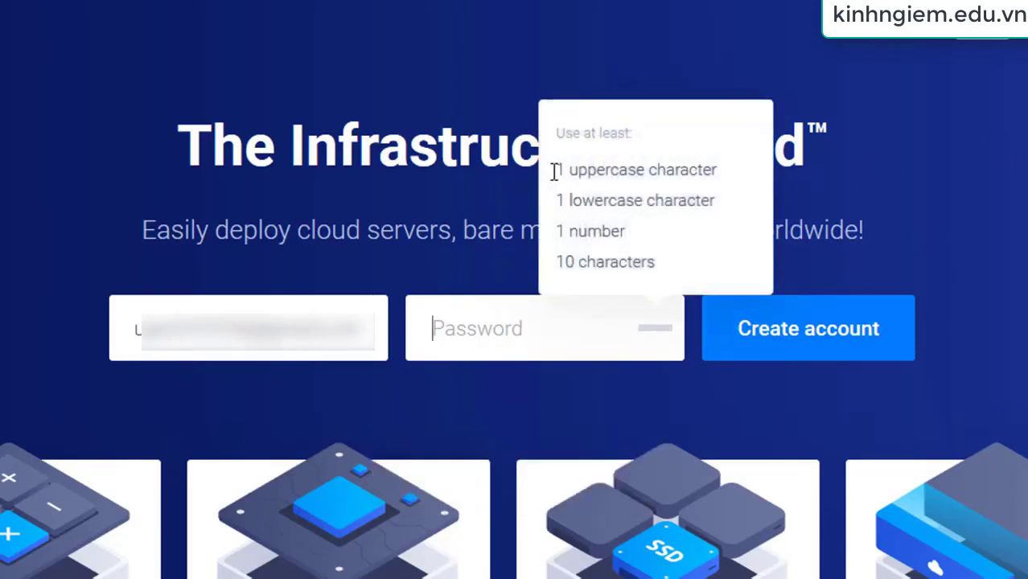
{"action": "left_click_drag", "start_coordinate": [591, 152], "coordinate": [643, 157]}
{"action": "left_click", "coordinate": [529, 328]}
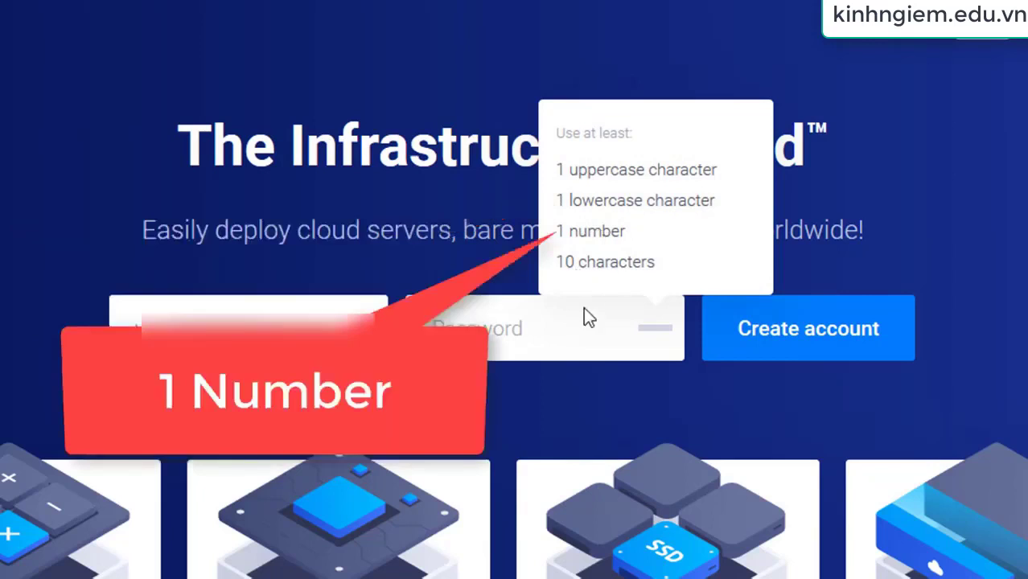
{"action": "type", "text": "Abcde"}
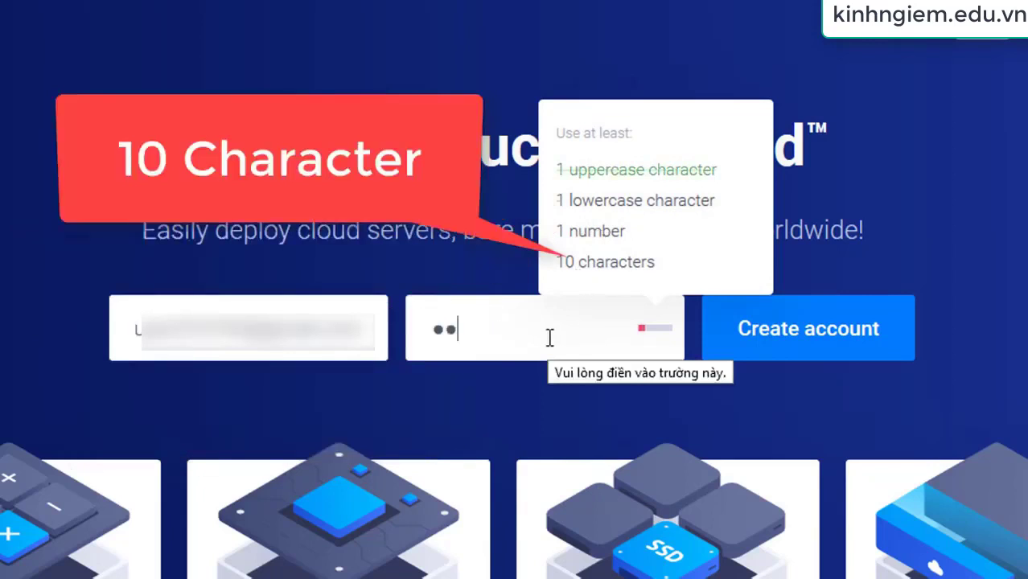
{"action": "type", "text": "fg123"}
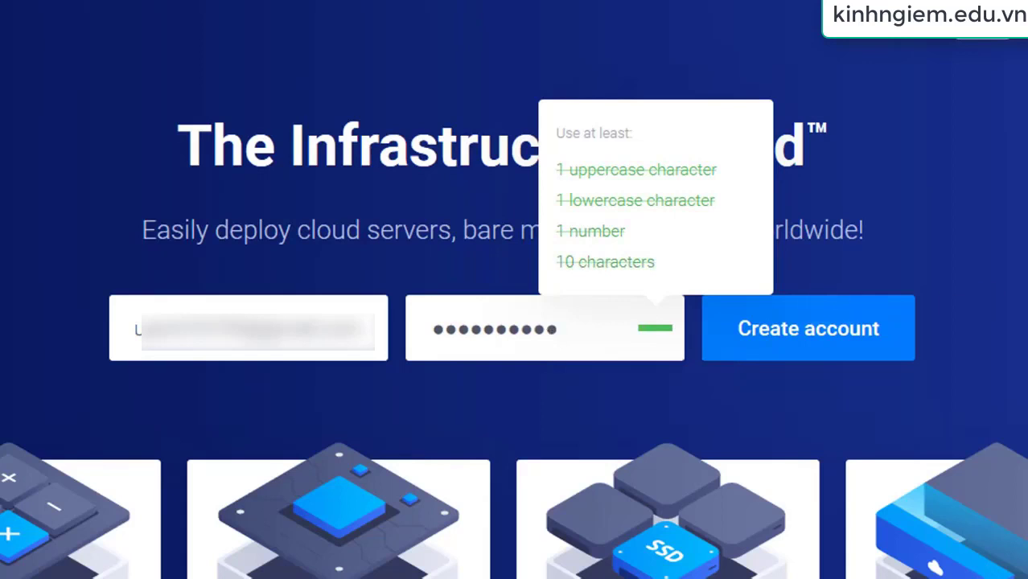
{"action": "left_click", "coordinate": [821, 339]}
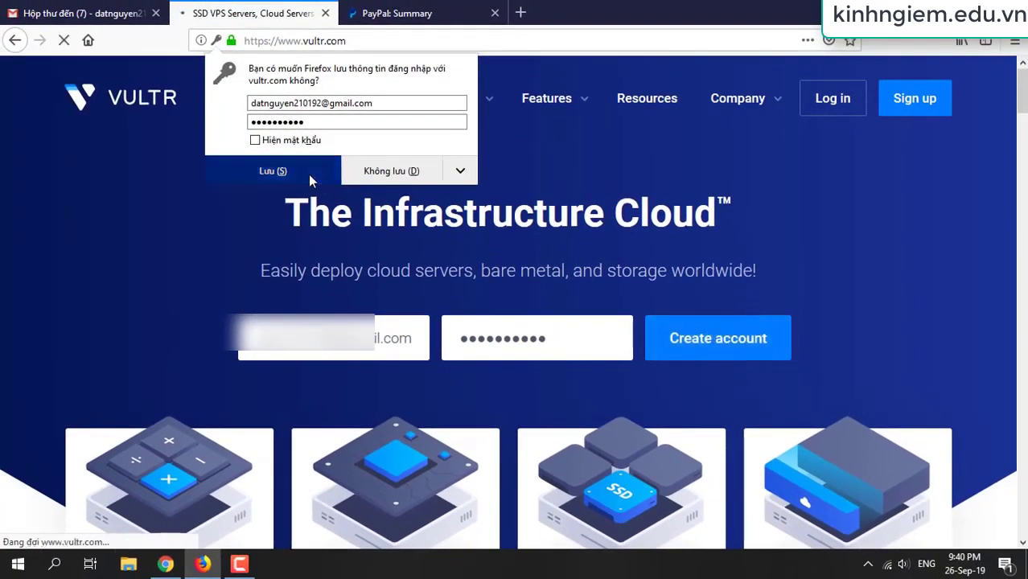
{"action": "left_click", "coordinate": [309, 174]}
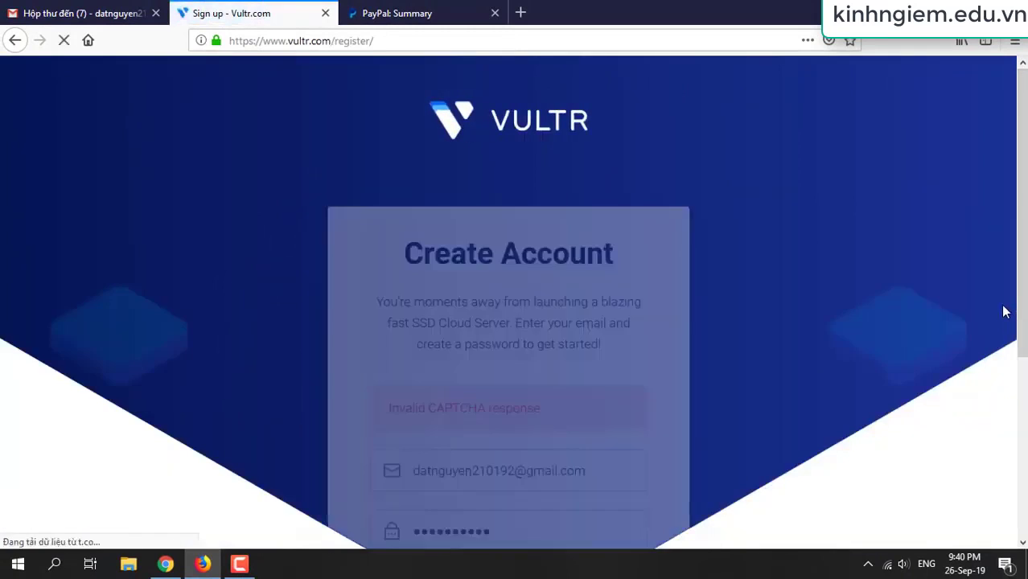
Open the 'Welcome to Vultr.com' e-mail and follow its Verify Your E-mail link
{"action": "scroll", "coordinate": [943, 293], "scroll_direction": "down", "scroll_amount": 3}
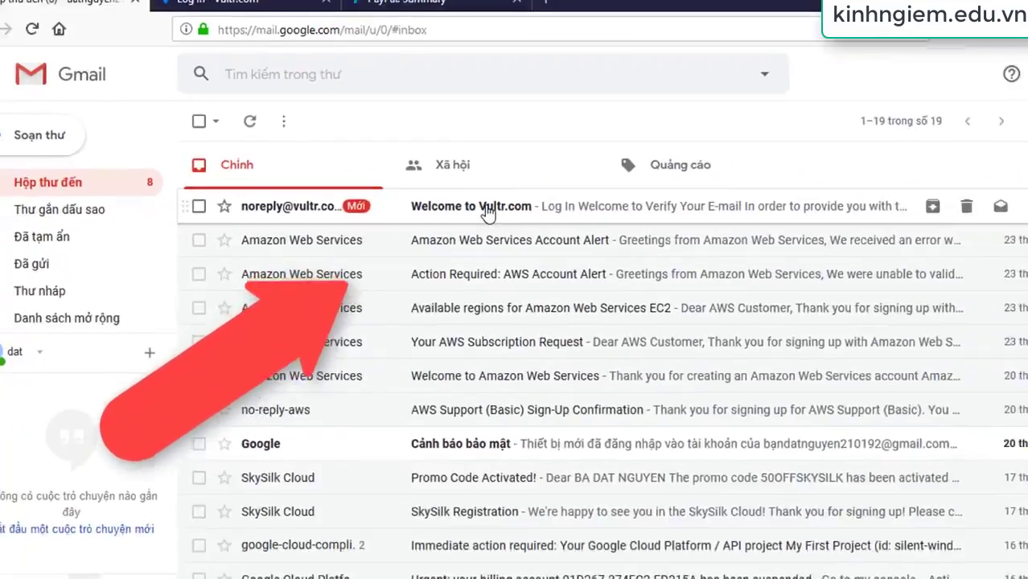
{"action": "left_click", "coordinate": [641, 282]}
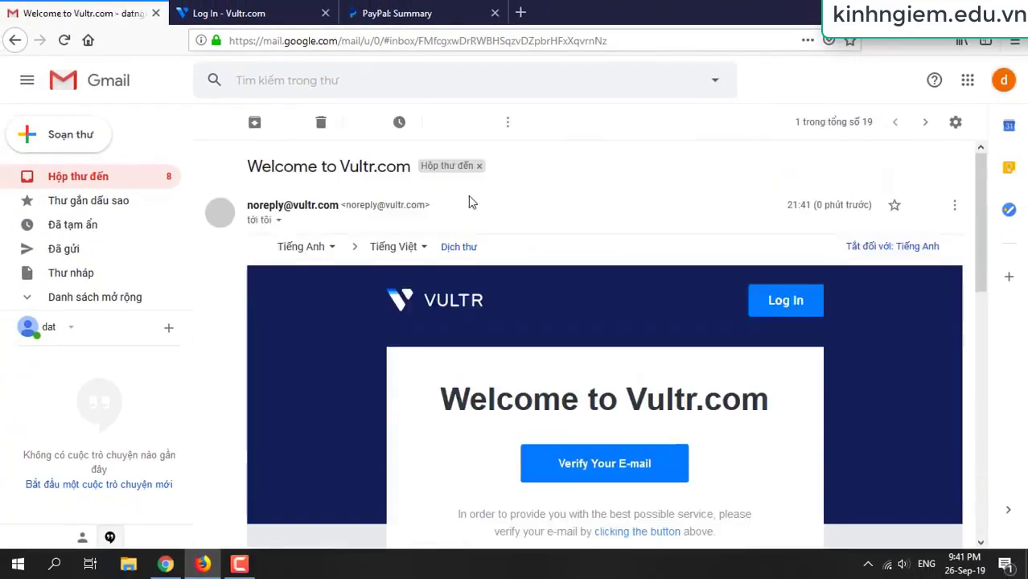
{"action": "scroll", "coordinate": [468, 201], "scroll_direction": "down", "scroll_amount": 4}
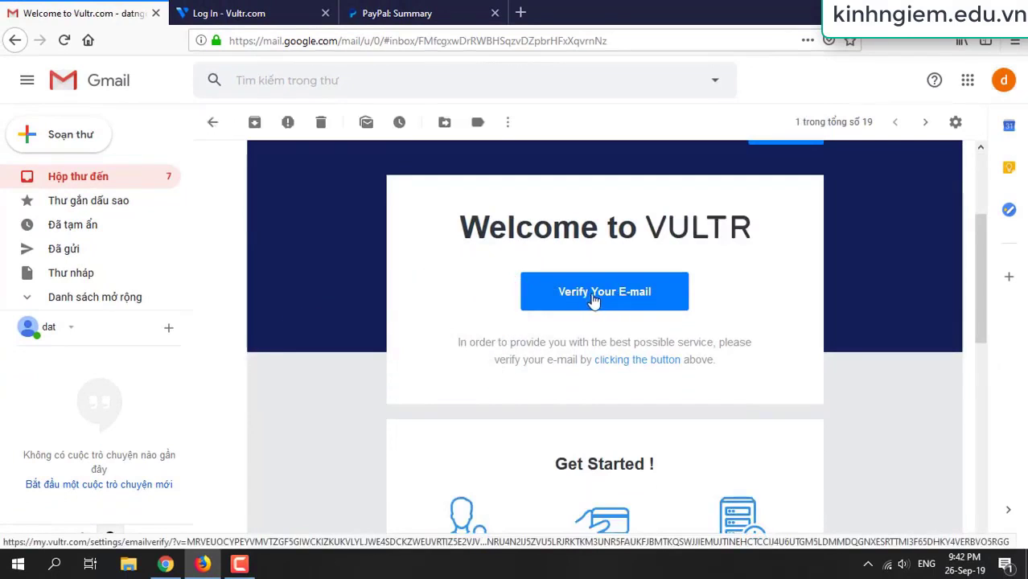
{"action": "left_click", "coordinate": [592, 298]}
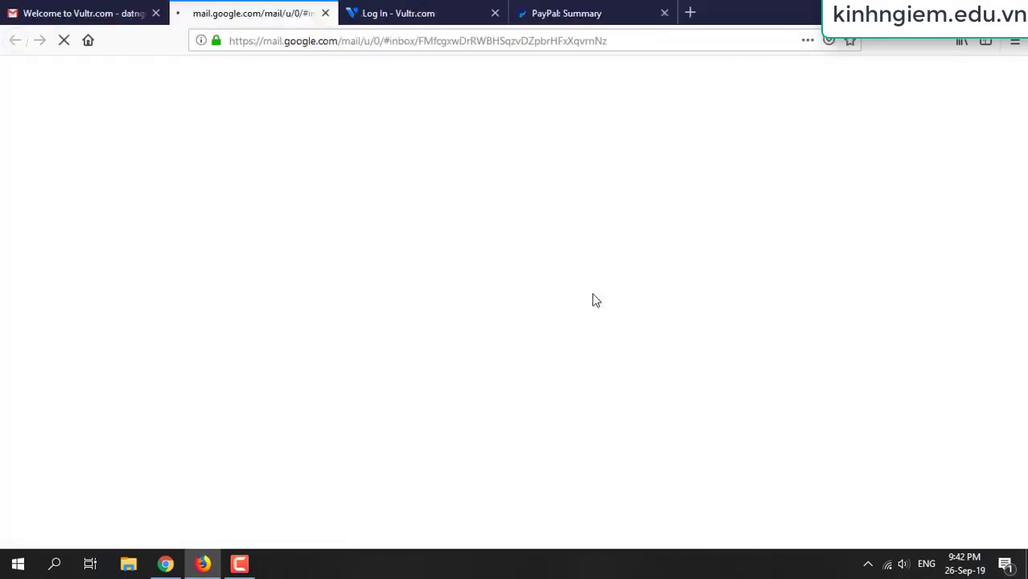
Close the extra Vultr login tab and enter the account password
{"action": "left_click", "coordinate": [494, 13]}
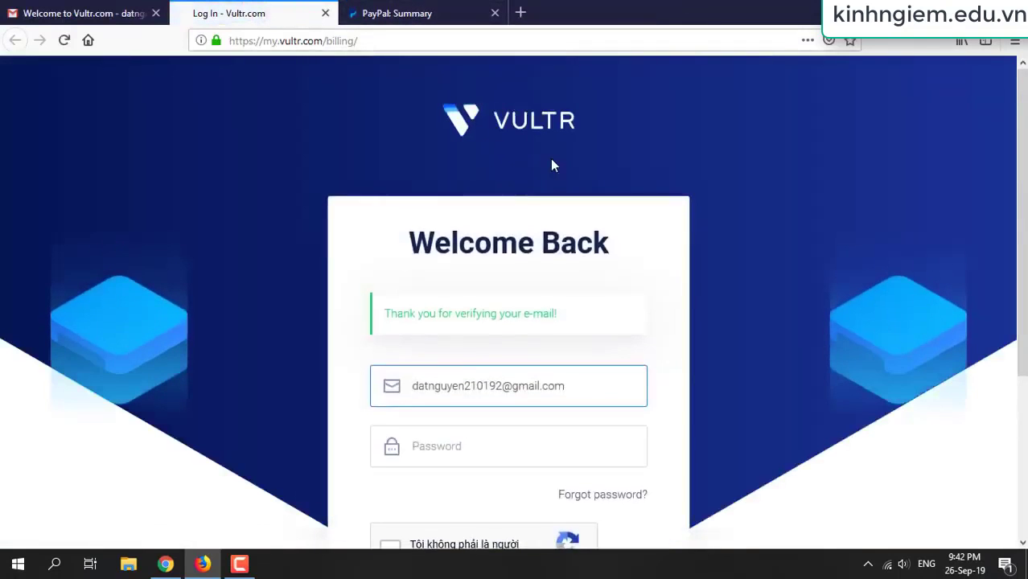
{"action": "scroll", "coordinate": [551, 161], "scroll_direction": "down", "scroll_amount": 3}
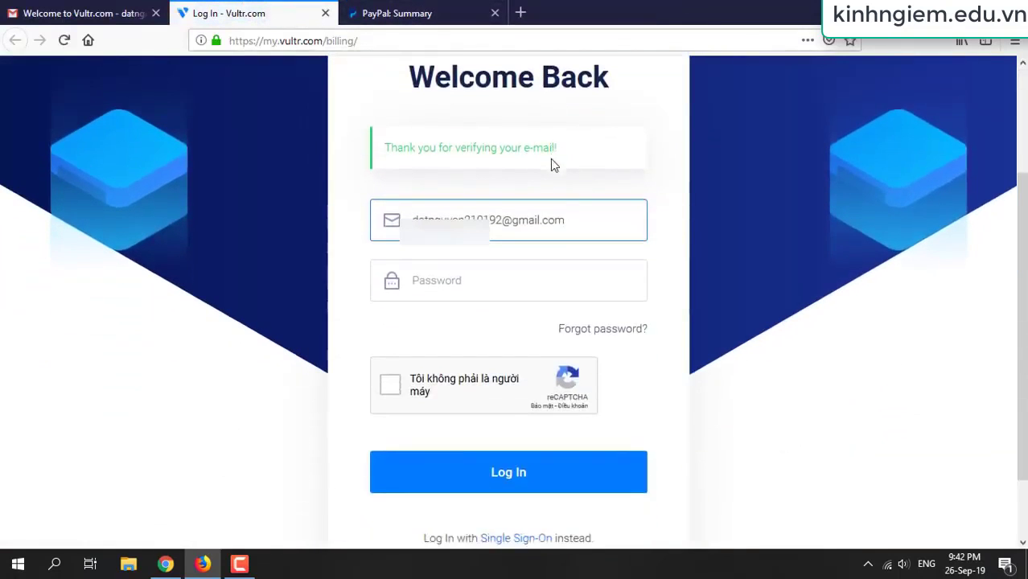
{"action": "left_click", "coordinate": [515, 287]}
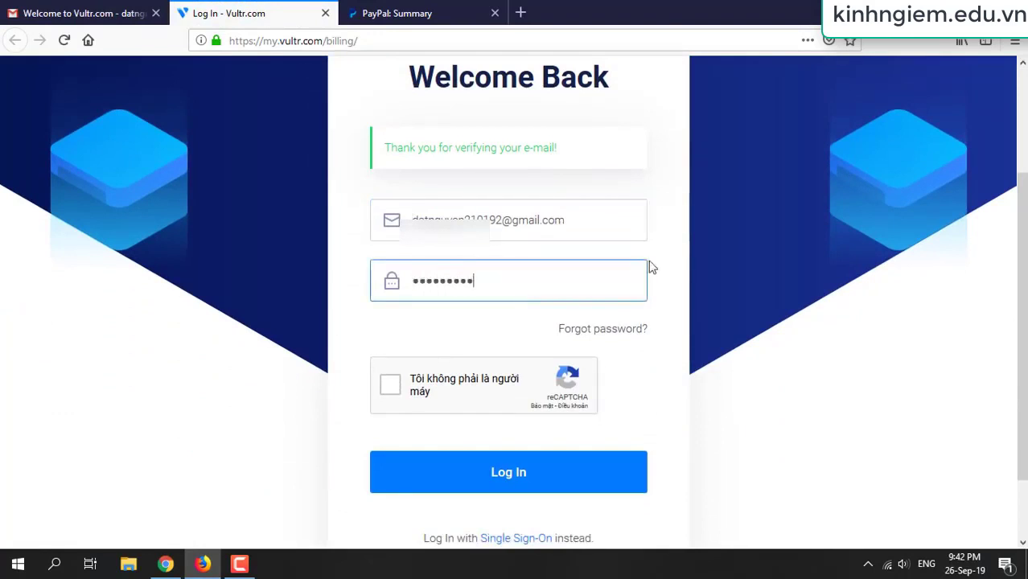
{"action": "type", "text": "•"}
{"action": "left_click", "coordinate": [819, 300]}
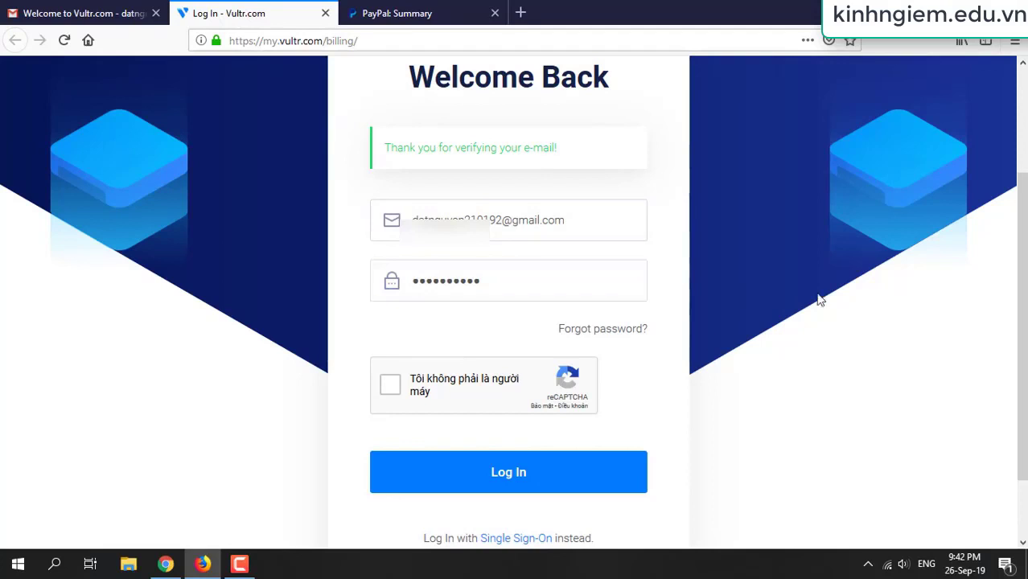
Pass the reCAPTCHA traffic-light challenge, log in, and let the browser save the login
{"action": "left_click", "coordinate": [392, 384]}
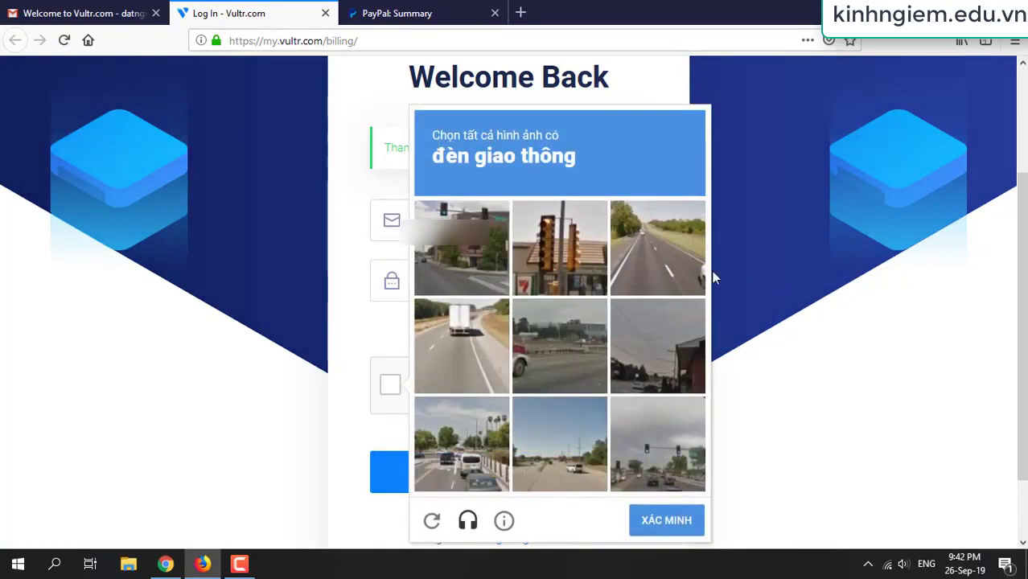
{"action": "left_click", "coordinate": [654, 451]}
{"action": "left_click", "coordinate": [442, 245]}
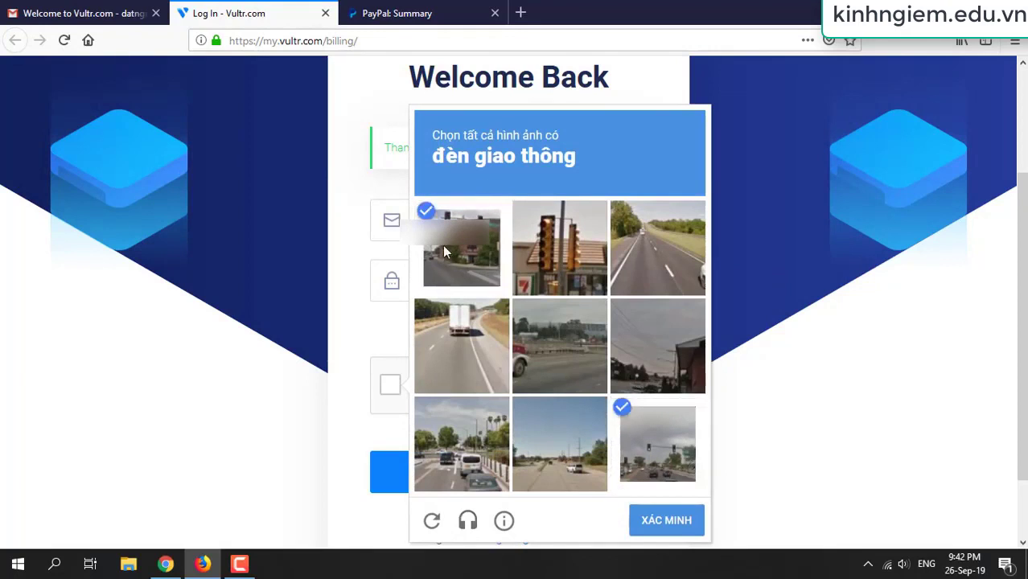
{"action": "left_click", "coordinate": [602, 244]}
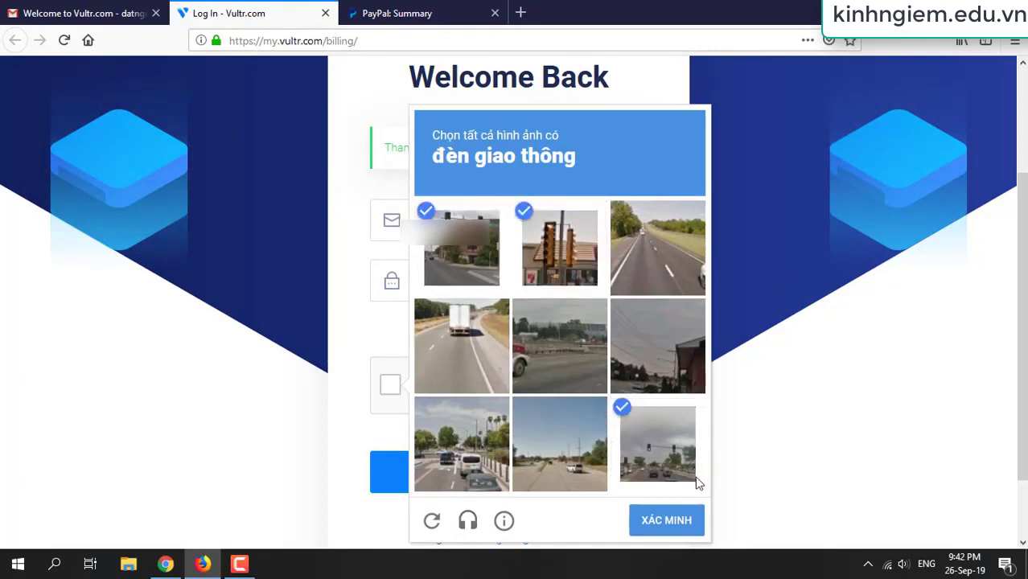
{"action": "left_click", "coordinate": [684, 521]}
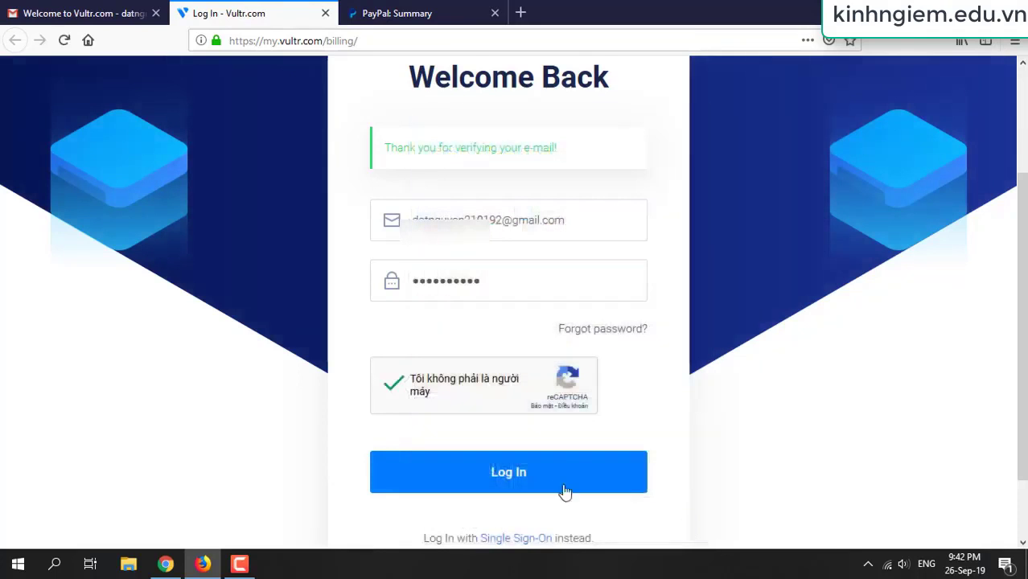
{"action": "left_click", "coordinate": [537, 478]}
{"action": "left_click", "coordinate": [291, 167]}
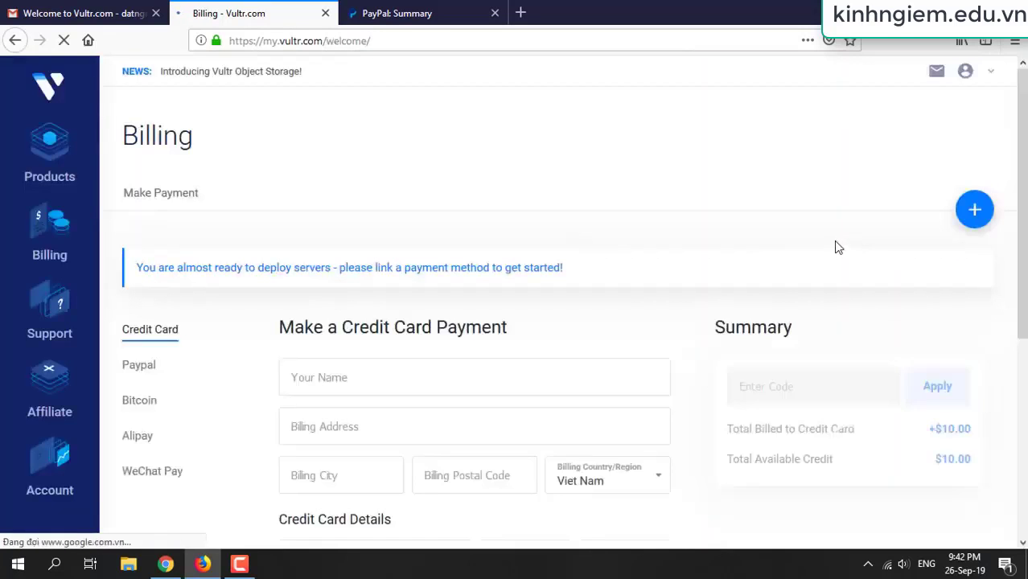
Compare the PayPal and Credit Card payment options on the Billing page
{"action": "scroll", "coordinate": [799, 245], "scroll_direction": "down", "scroll_amount": 2}
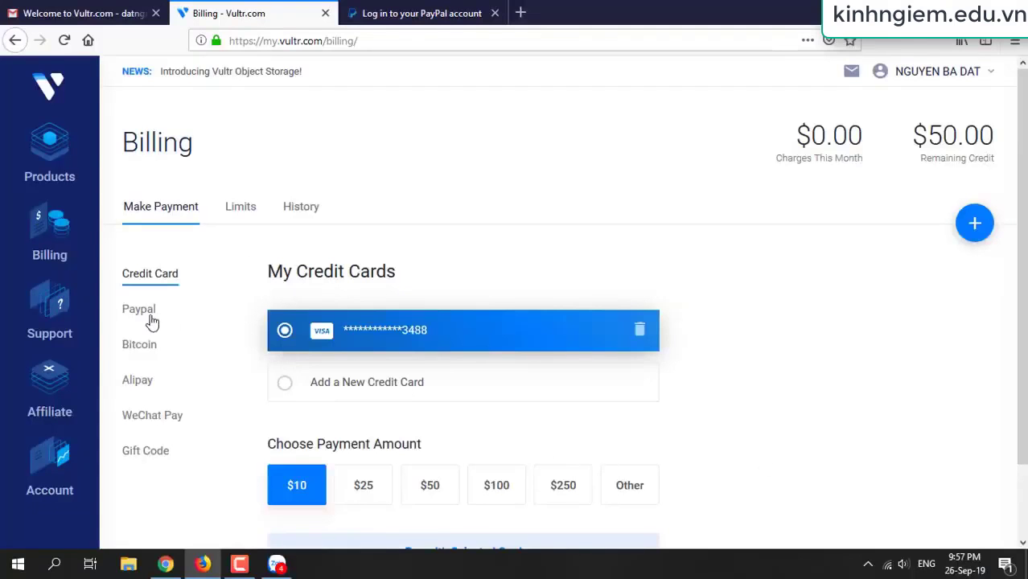
{"action": "left_click", "coordinate": [144, 312]}
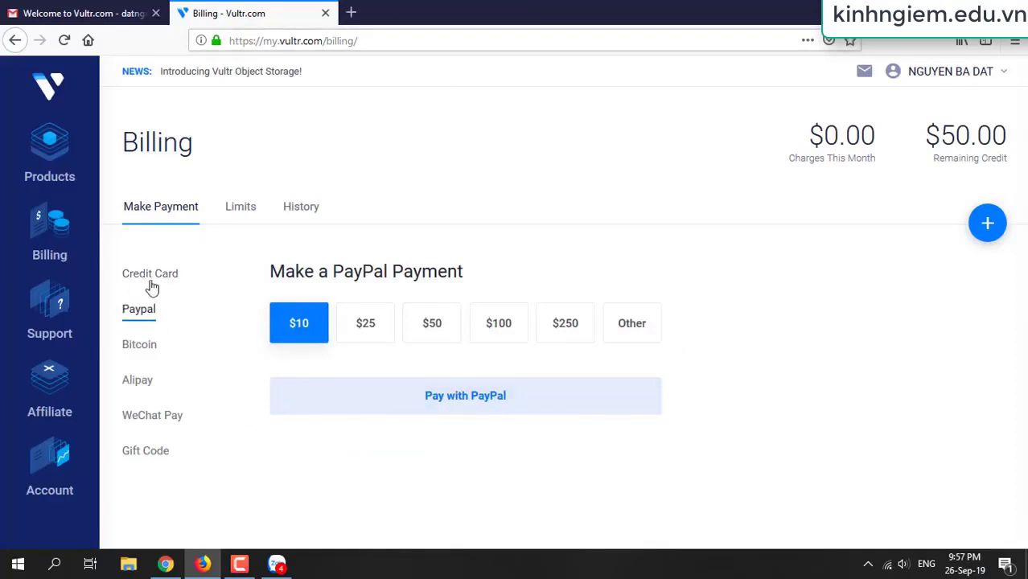
{"action": "left_click", "coordinate": [148, 282]}
{"action": "scroll", "coordinate": [351, 372], "scroll_direction": "down", "scroll_amount": 1}
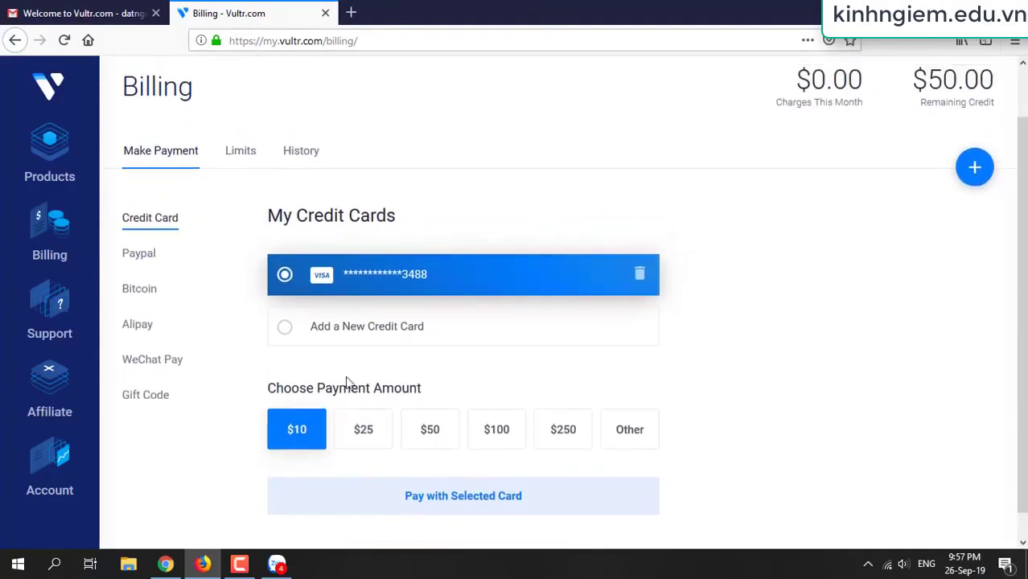
{"action": "scroll", "coordinate": [300, 347], "scroll_direction": "up", "scroll_amount": 1}
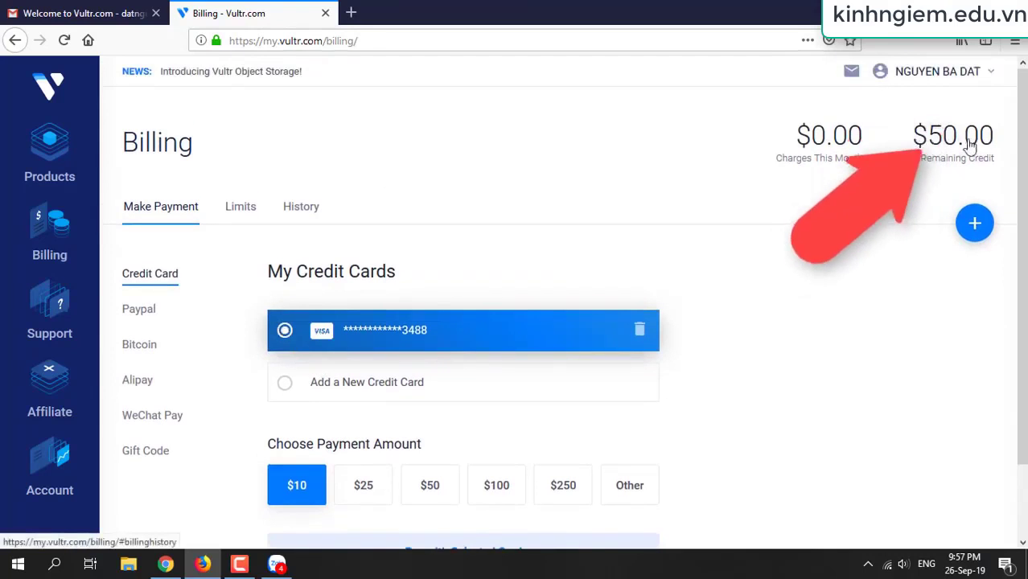
{"action": "scroll", "coordinate": [718, 251], "scroll_direction": "down", "scroll_amount": 2}
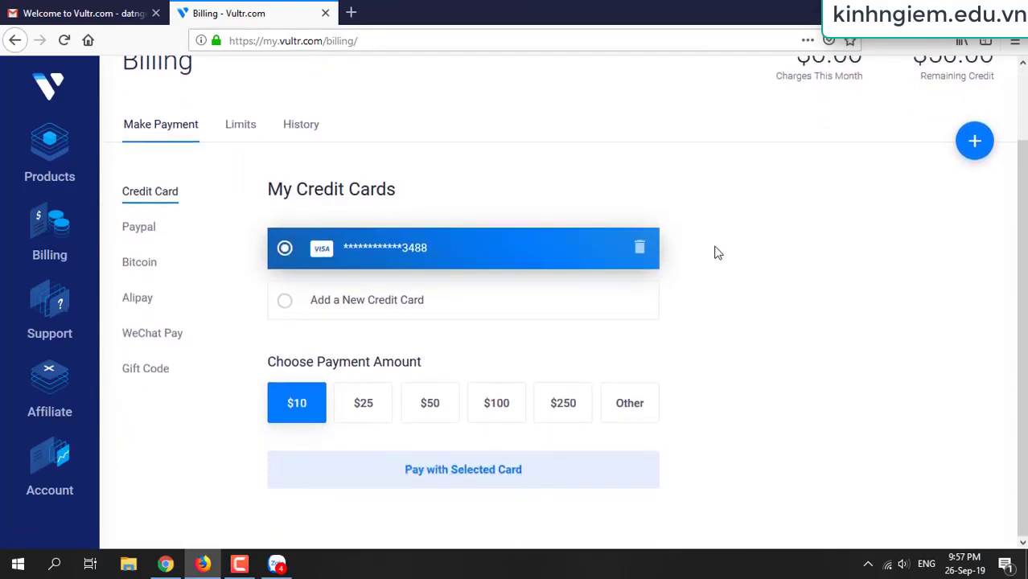
{"action": "scroll", "coordinate": [718, 254], "scroll_direction": "up", "scroll_amount": 2}
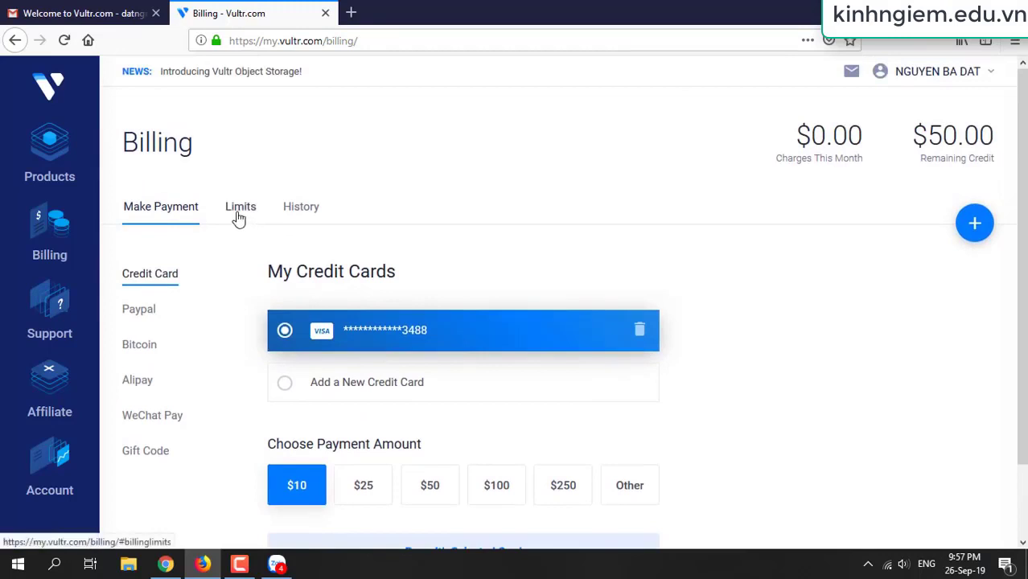
Check the account limits and the billing history showing $50.00 credit, then open Products
{"action": "left_click", "coordinate": [239, 218]}
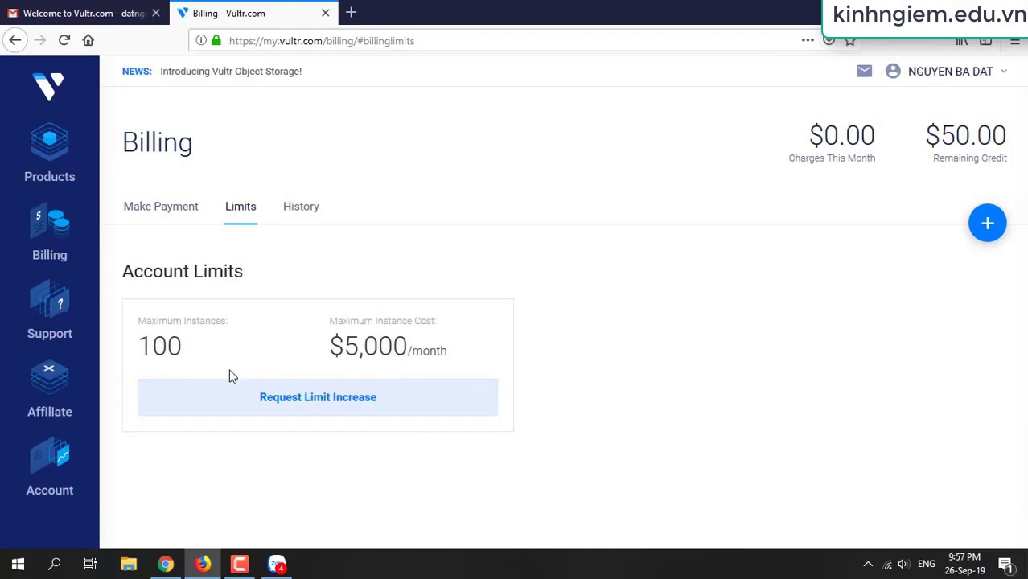
{"action": "left_click", "coordinate": [306, 207]}
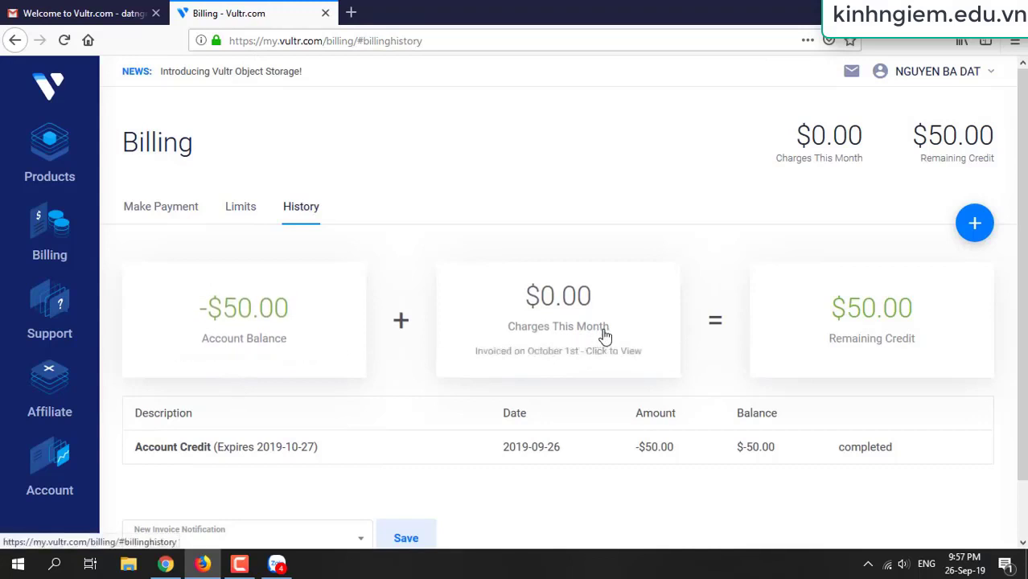
{"action": "scroll", "coordinate": [605, 337], "scroll_direction": "down", "scroll_amount": 1}
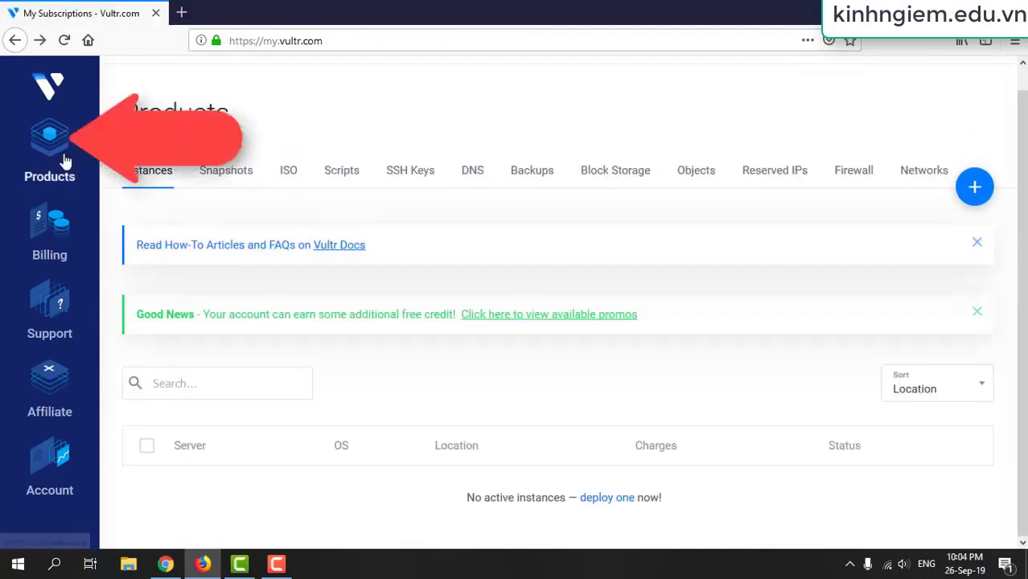
{"action": "left_click", "coordinate": [66, 161]}
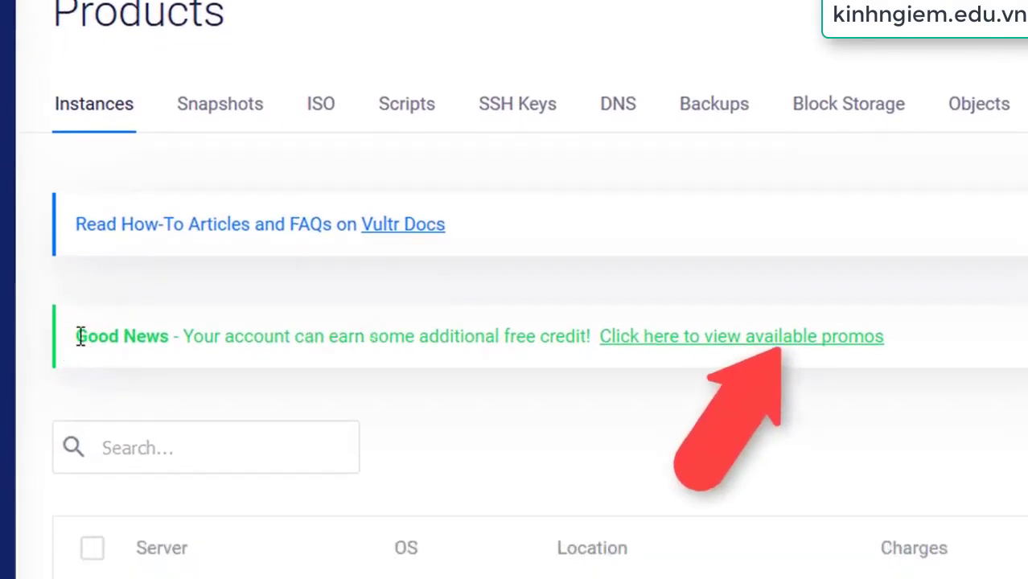
Open the available promos from the Good News banner and scroll to the three $1 Twitter offers
{"action": "left_click_drag", "start_coordinate": [81, 338], "coordinate": [953, 349]}
{"action": "left_click", "coordinate": [1015, 346]}
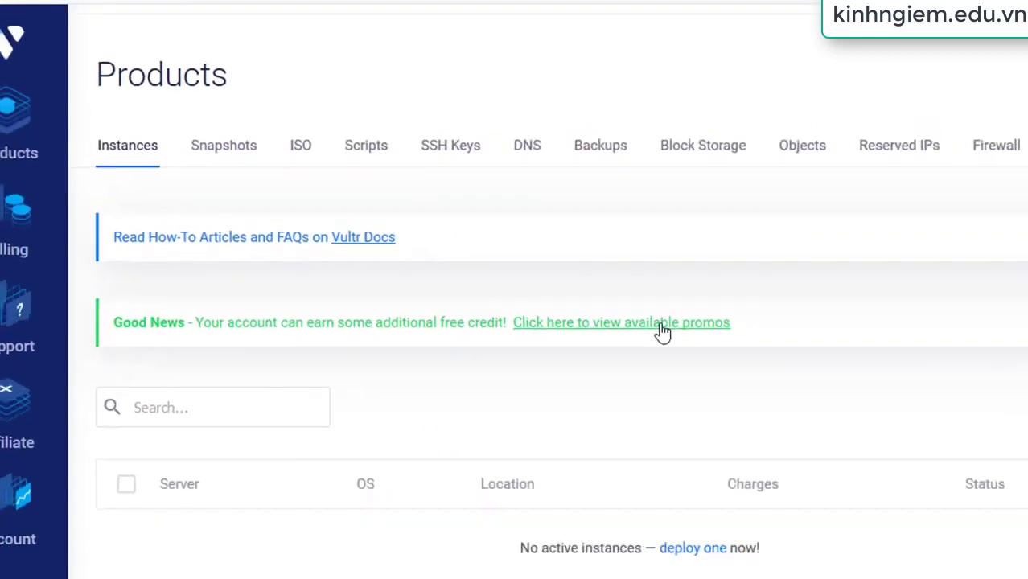
{"action": "left_click", "coordinate": [660, 324]}
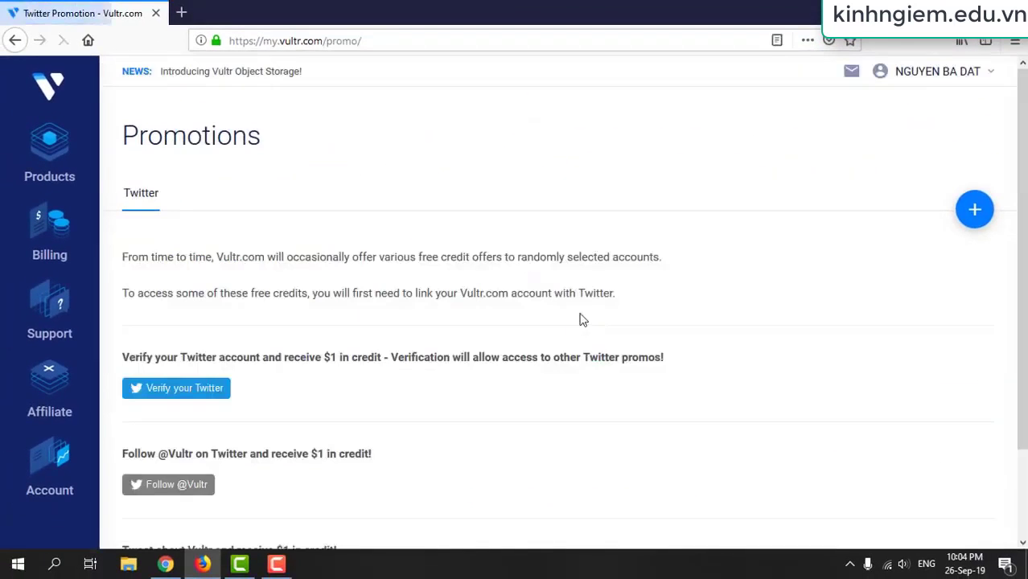
{"action": "scroll", "coordinate": [575, 299], "scroll_direction": "down", "scroll_amount": 2}
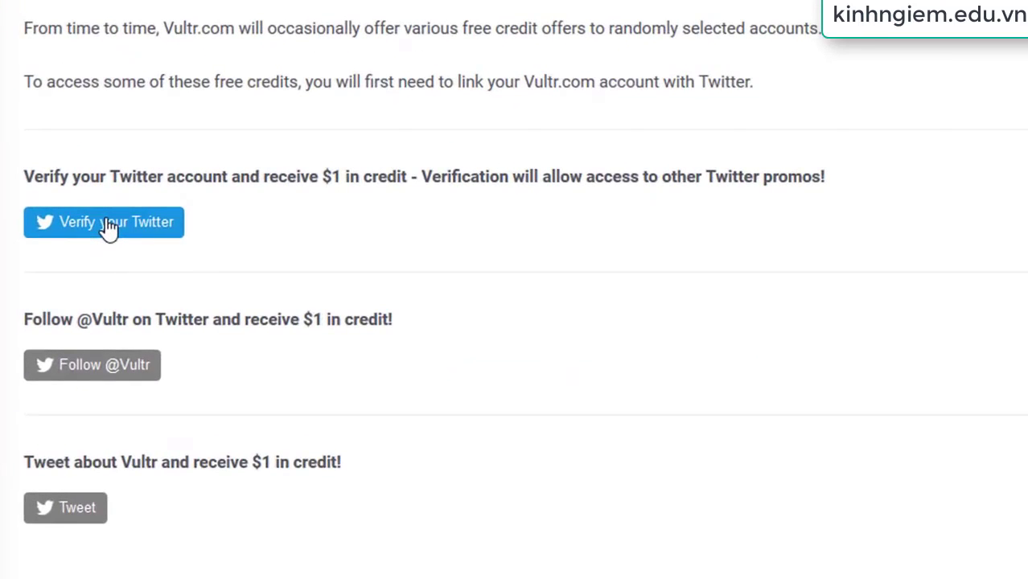
Sign in to Twitter with username and password, remember me, and authorize Vultr for the credit
{"action": "left_click", "coordinate": [108, 225]}
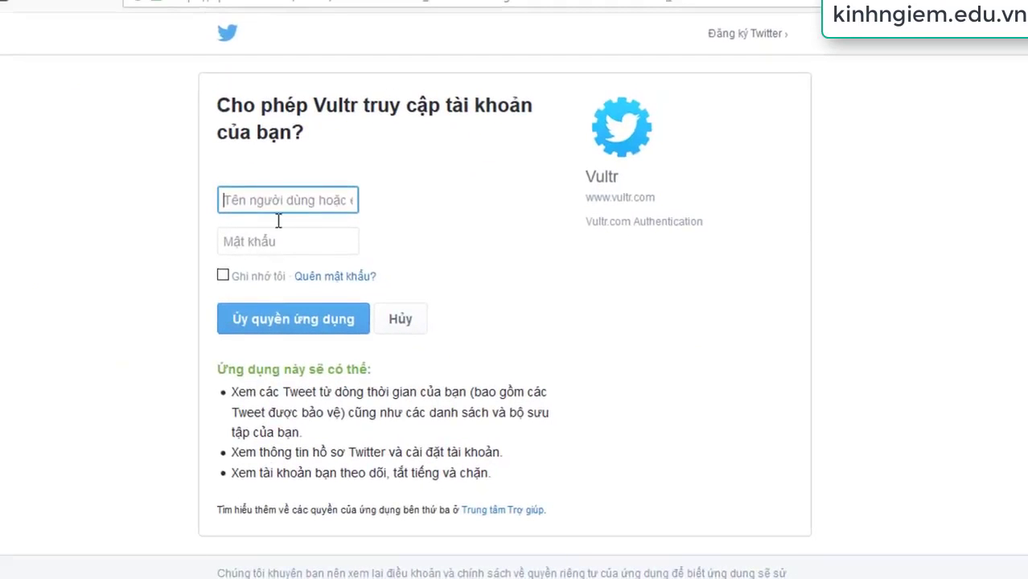
{"action": "type", "text": "Dat30693156"}
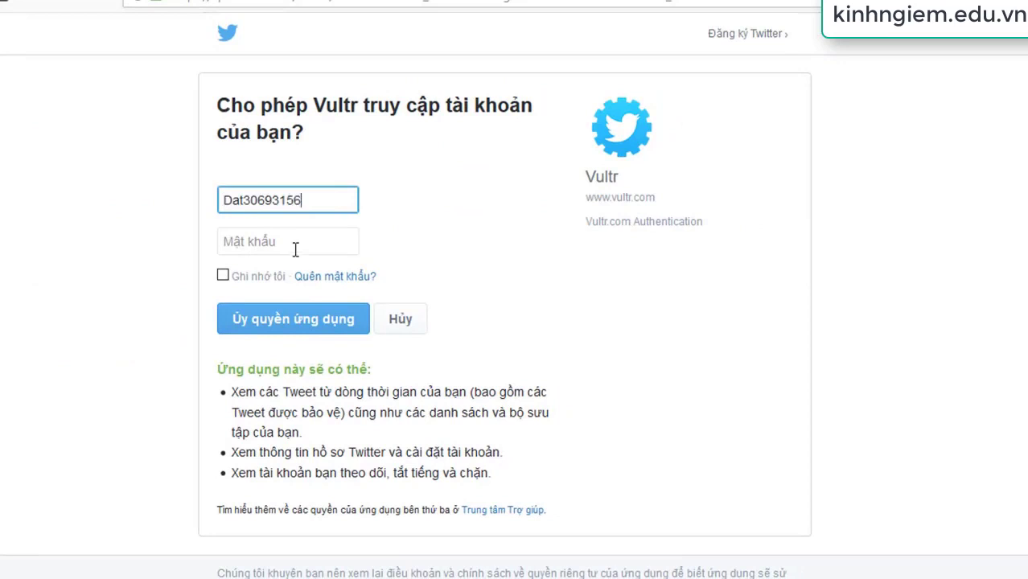
{"action": "left_click", "coordinate": [295, 243]}
{"action": "type", "text": "•••"}
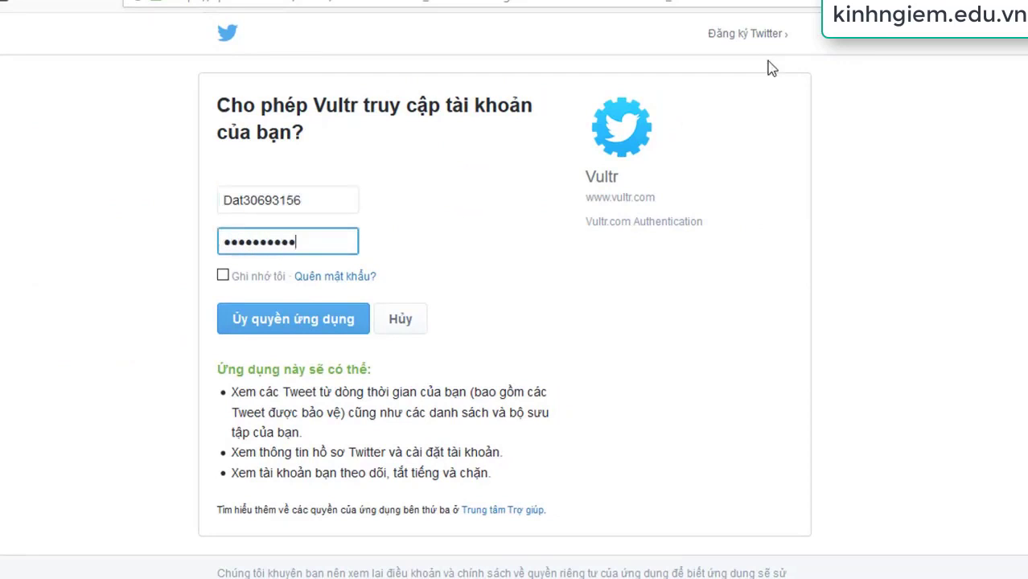
{"action": "left_click", "coordinate": [222, 275]}
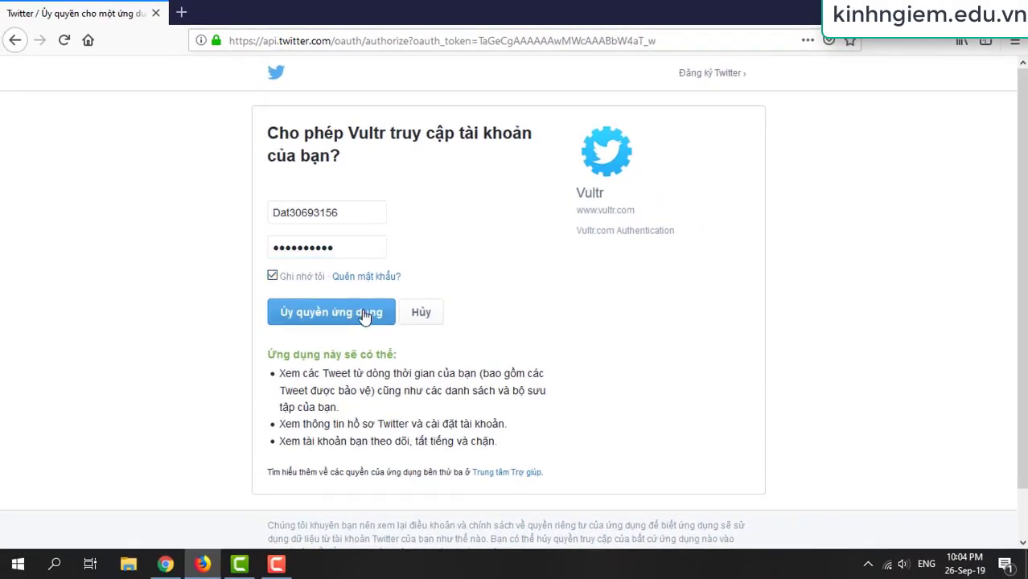
{"action": "left_click", "coordinate": [333, 324]}
{"action": "left_click", "coordinate": [293, 168]}
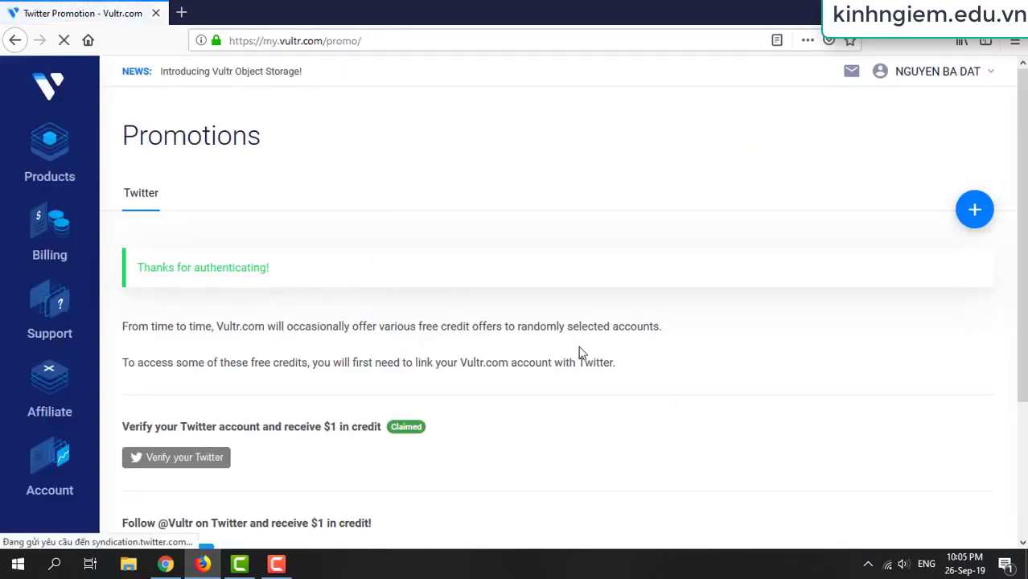
{"action": "scroll", "coordinate": [581, 353], "scroll_direction": "down", "scroll_amount": 2}
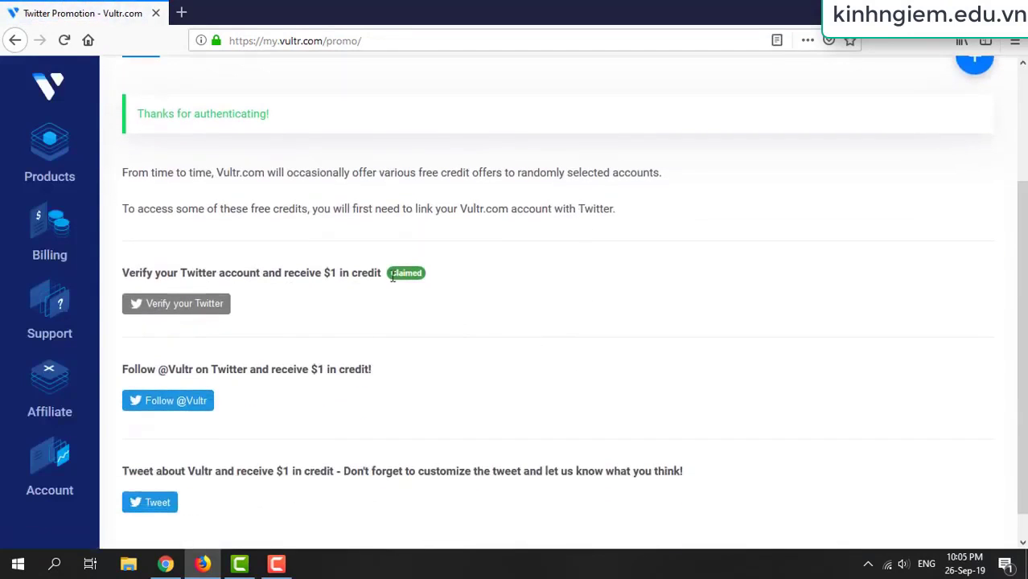
{"action": "left_click", "coordinate": [202, 400]}
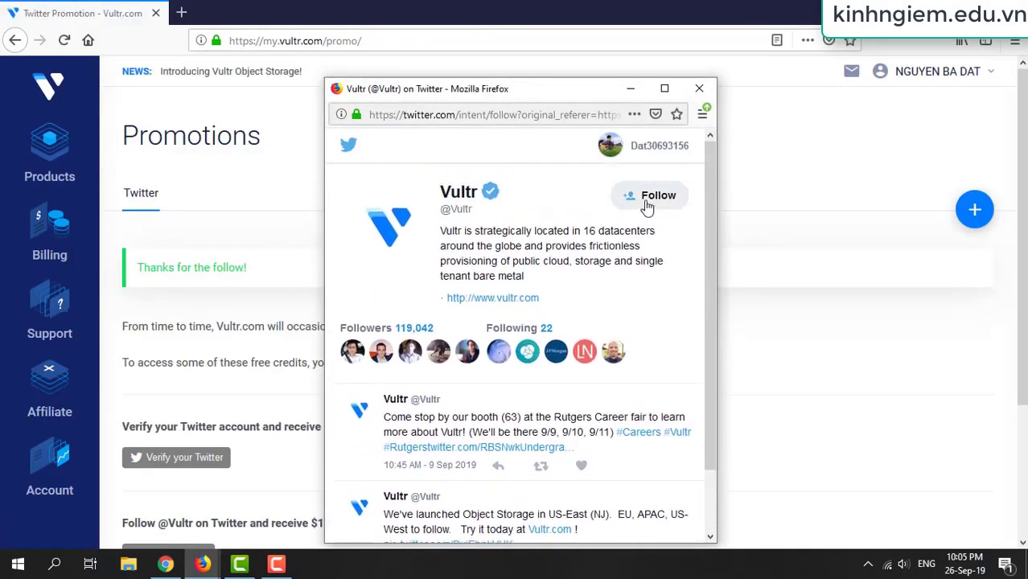
{"action": "left_click", "coordinate": [652, 202]}
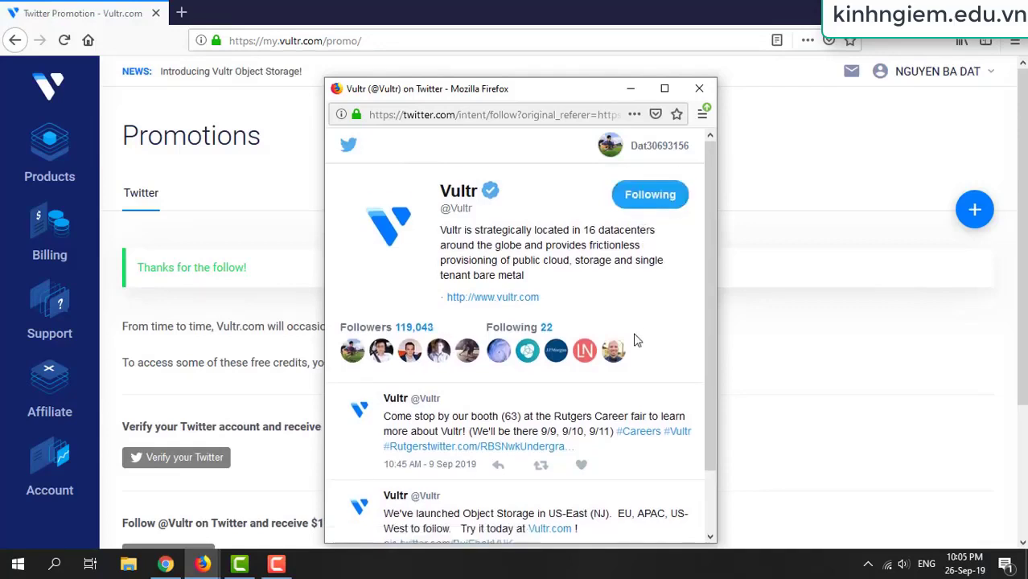
{"action": "scroll", "coordinate": [636, 347], "scroll_direction": "down", "scroll_amount": 2}
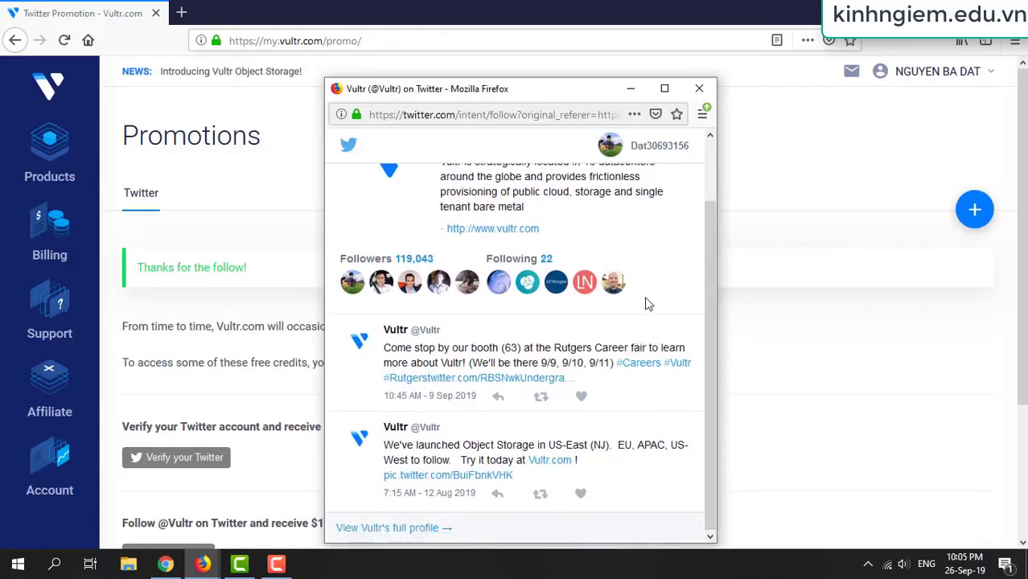
{"action": "left_click", "coordinate": [699, 89]}
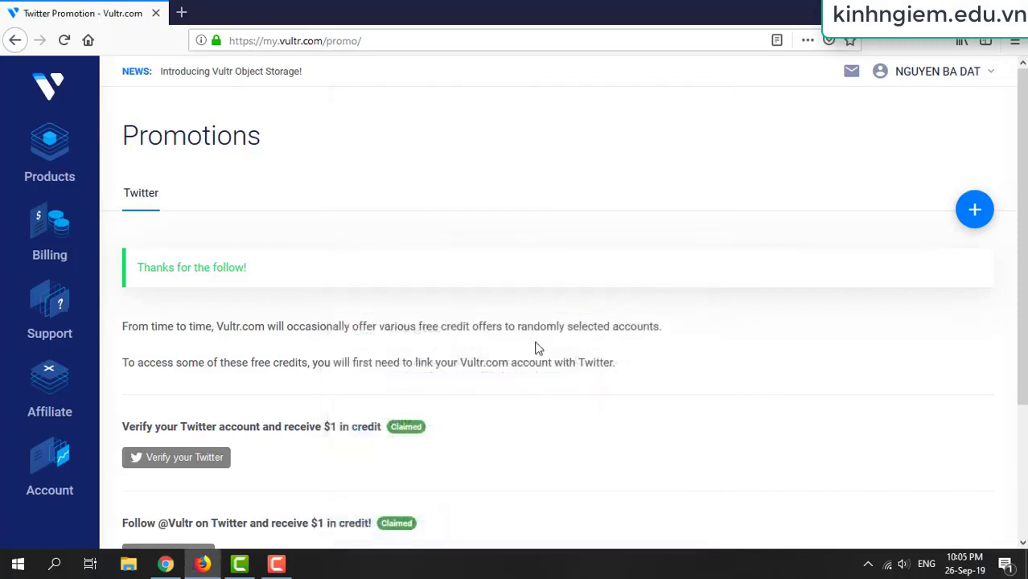
Post the promo tweet to claim the third $1 credit and close the confirmation window
{"action": "scroll", "coordinate": [544, 387], "scroll_direction": "down", "scroll_amount": 5}
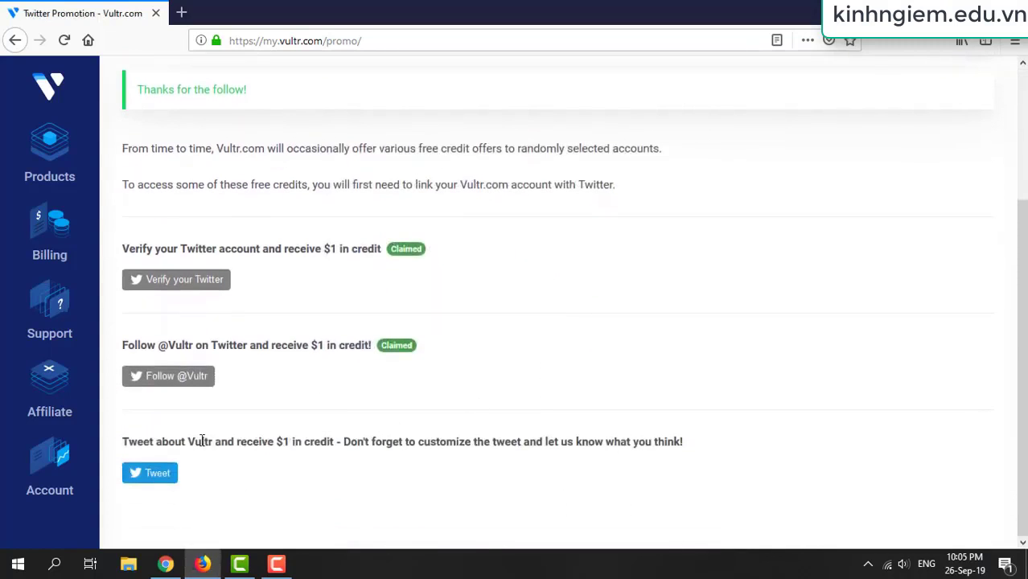
{"action": "left_click_drag", "start_coordinate": [155, 443], "coordinate": [334, 443]}
{"action": "left_click", "coordinate": [287, 487]}
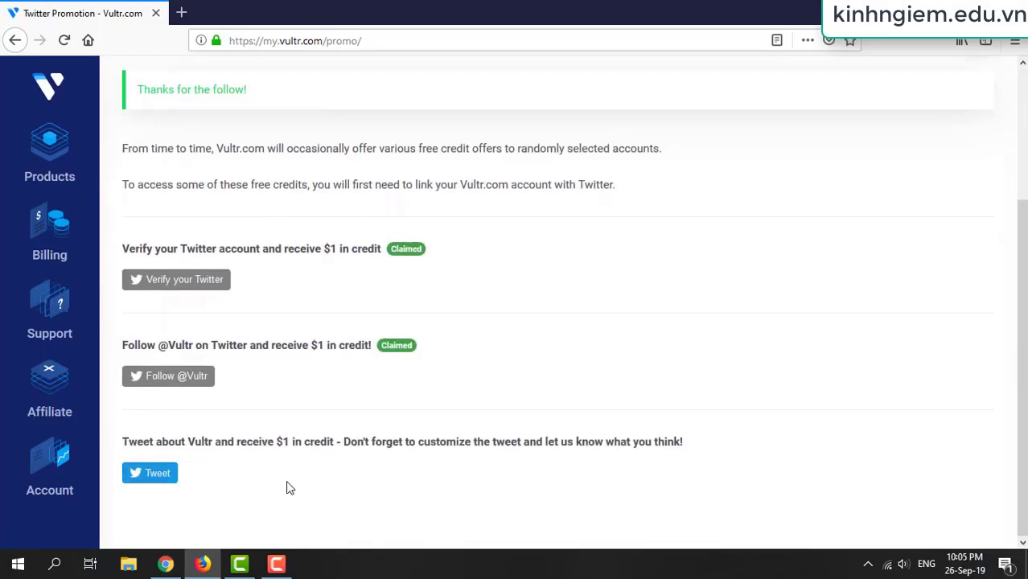
{"action": "left_click", "coordinate": [157, 474]}
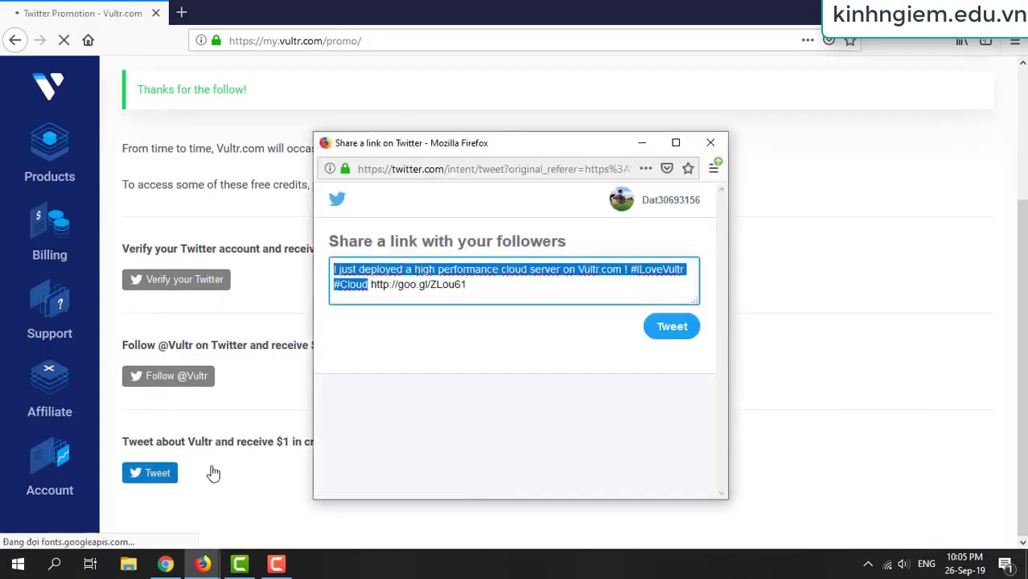
{"action": "left_click", "coordinate": [668, 334]}
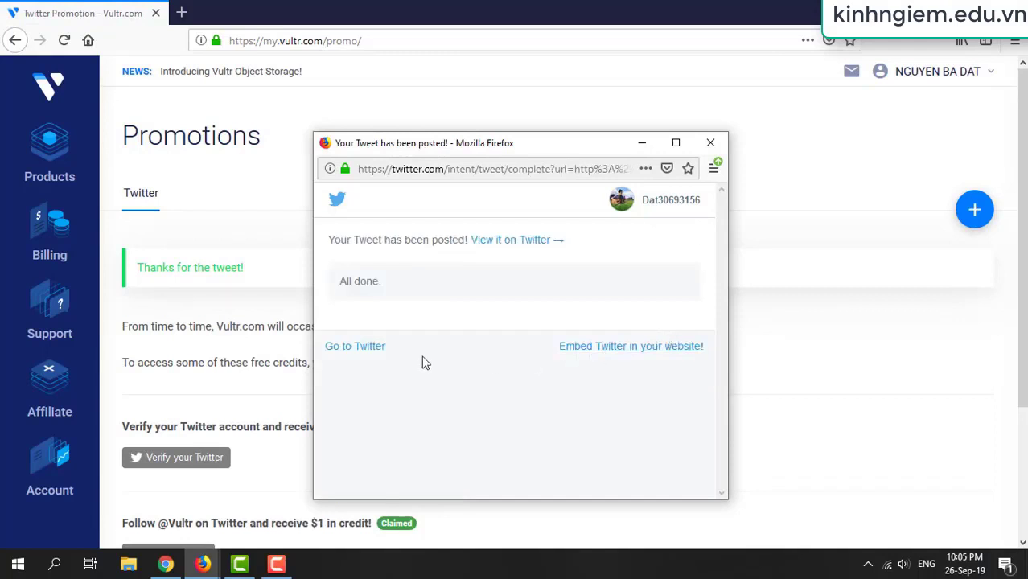
{"action": "left_click", "coordinate": [710, 143]}
{"action": "scroll", "coordinate": [579, 362], "scroll_direction": "down", "scroll_amount": 3}
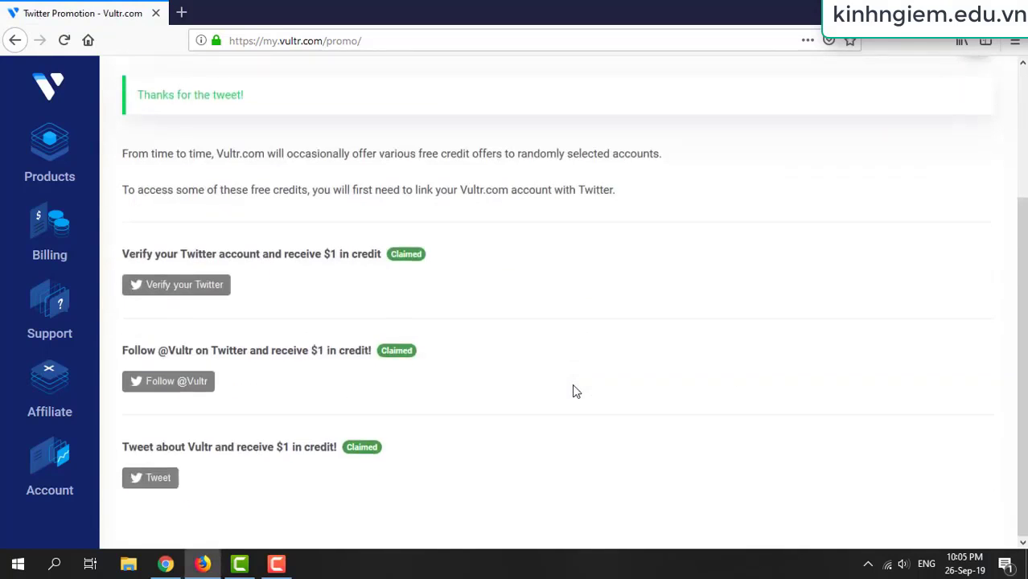
{"action": "scroll", "coordinate": [387, 441], "scroll_direction": "up", "scroll_amount": 3}
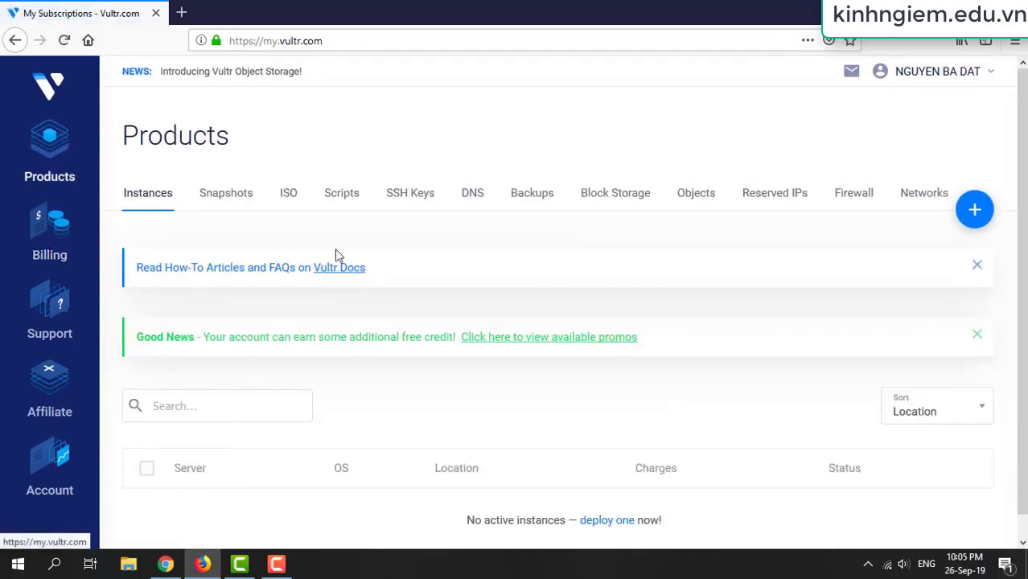
Open the Billing section from the sidebar
{"action": "scroll", "coordinate": [370, 323], "scroll_direction": "down", "scroll_amount": 1}
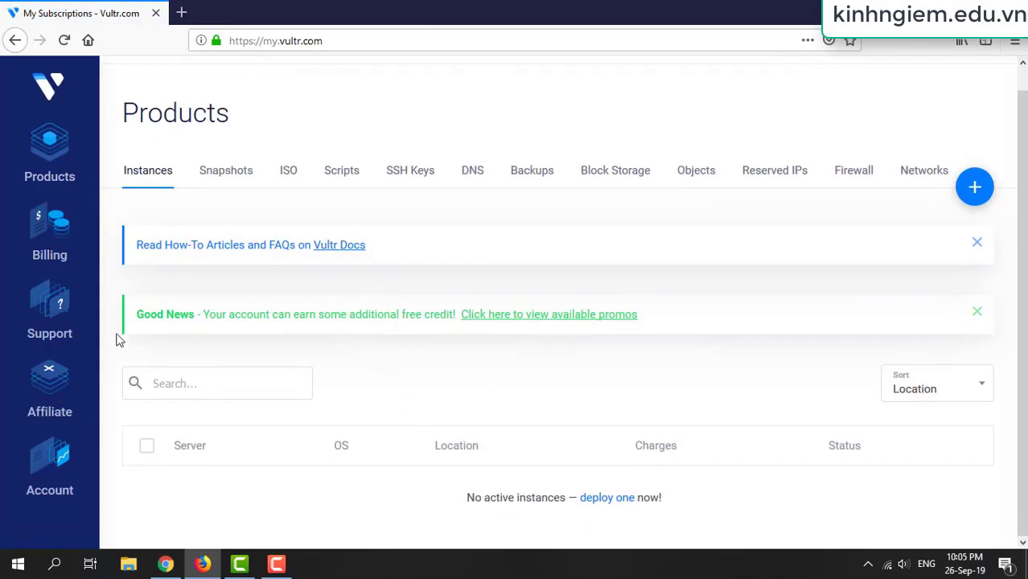
{"action": "left_click", "coordinate": [61, 251]}
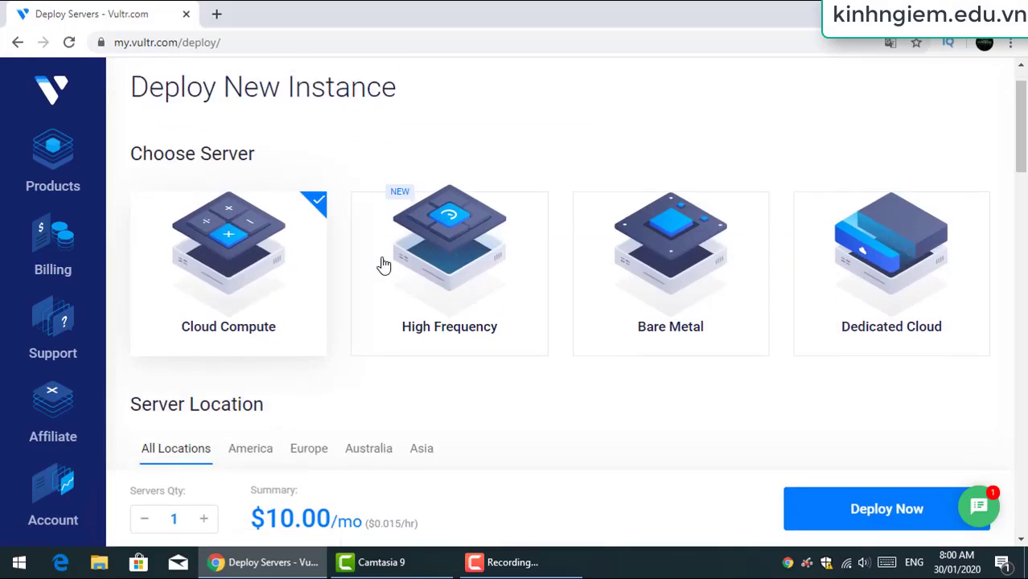
Choose Los Angeles as the server location
{"action": "scroll", "coordinate": [379, 265], "scroll_direction": "down", "scroll_amount": 1}
{"action": "scroll", "coordinate": [379, 265], "scroll_direction": "up", "scroll_amount": 1}
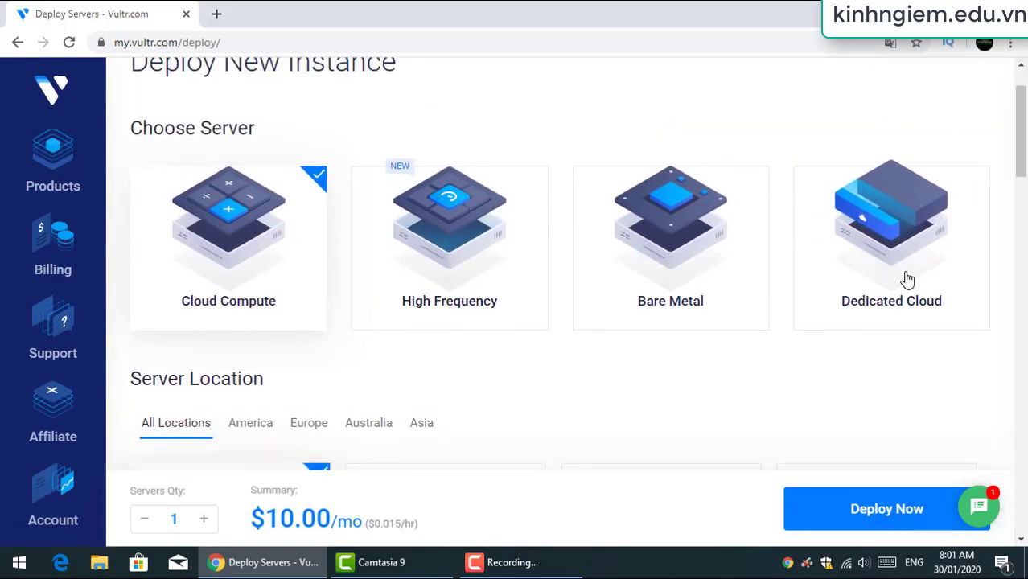
{"action": "scroll", "coordinate": [294, 271], "scroll_direction": "down", "scroll_amount": 4}
{"action": "scroll", "coordinate": [229, 237], "scroll_direction": "up", "scroll_amount": 5}
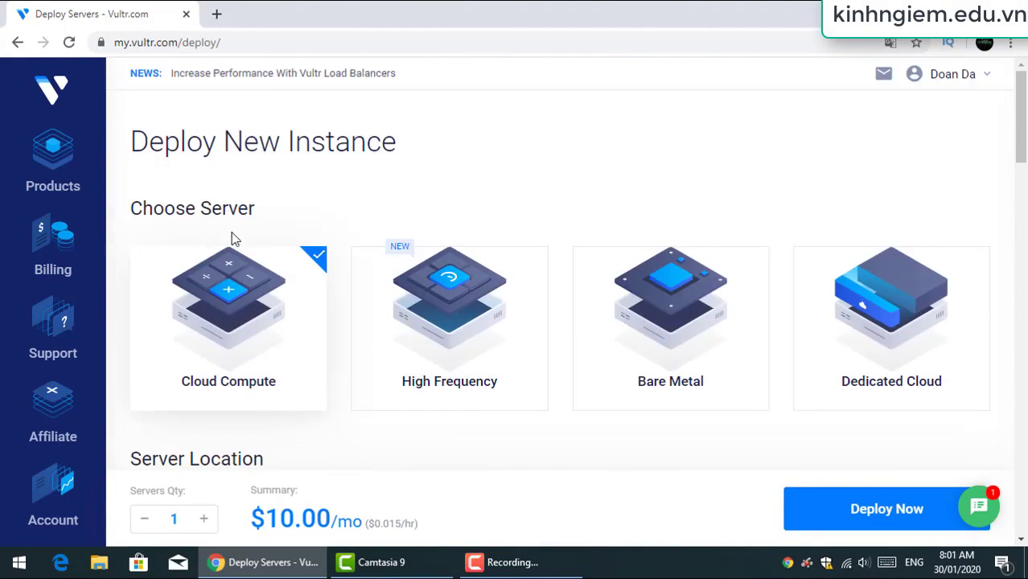
{"action": "scroll", "coordinate": [278, 245], "scroll_direction": "down", "scroll_amount": 3}
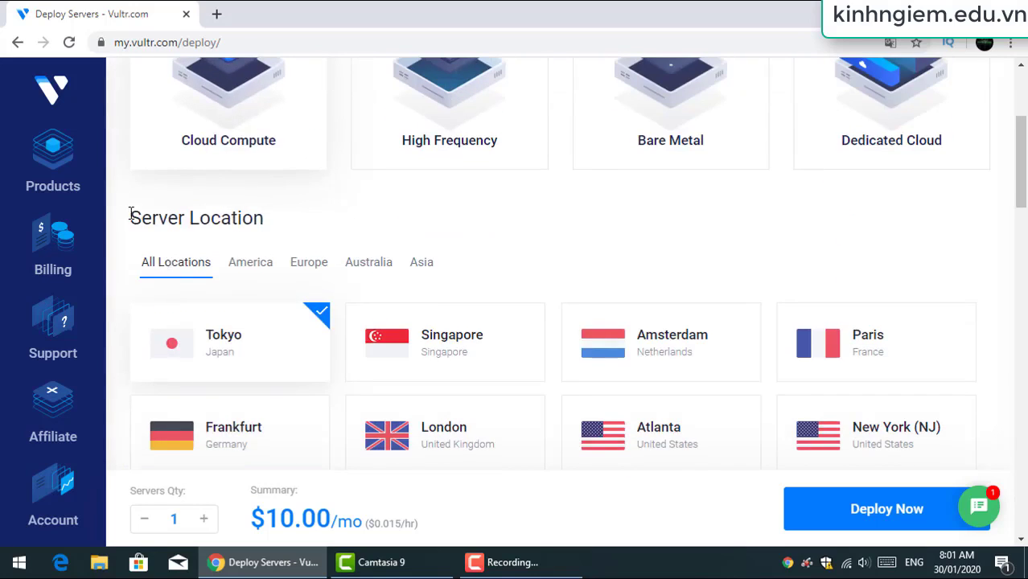
{"action": "left_click_drag", "start_coordinate": [131, 215], "coordinate": [218, 212]}
{"action": "double_click", "coordinate": [157, 225]}
{"action": "scroll", "coordinate": [181, 213], "scroll_direction": "down", "scroll_amount": 2}
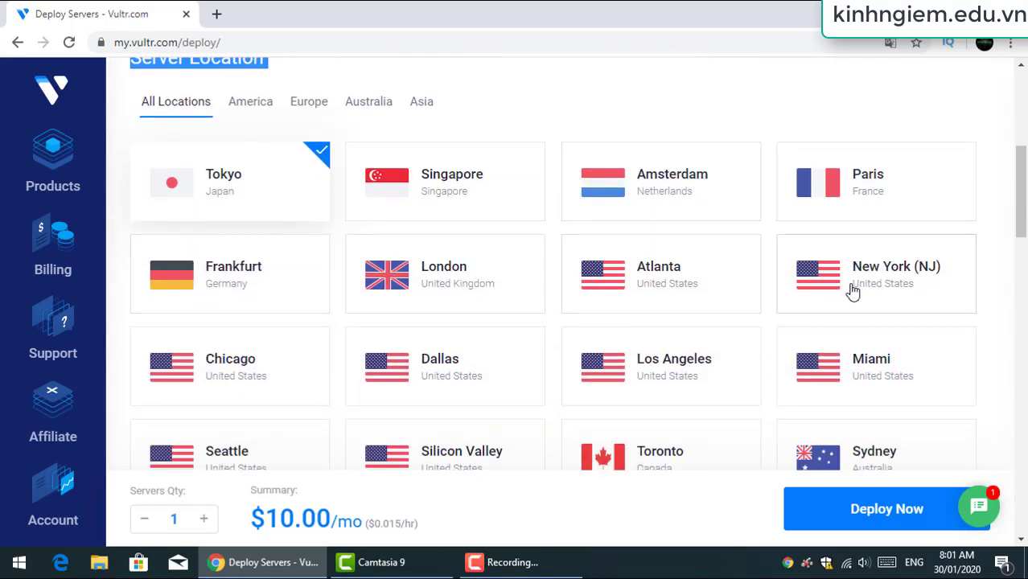
{"action": "scroll", "coordinate": [850, 290], "scroll_direction": "down", "scroll_amount": 2}
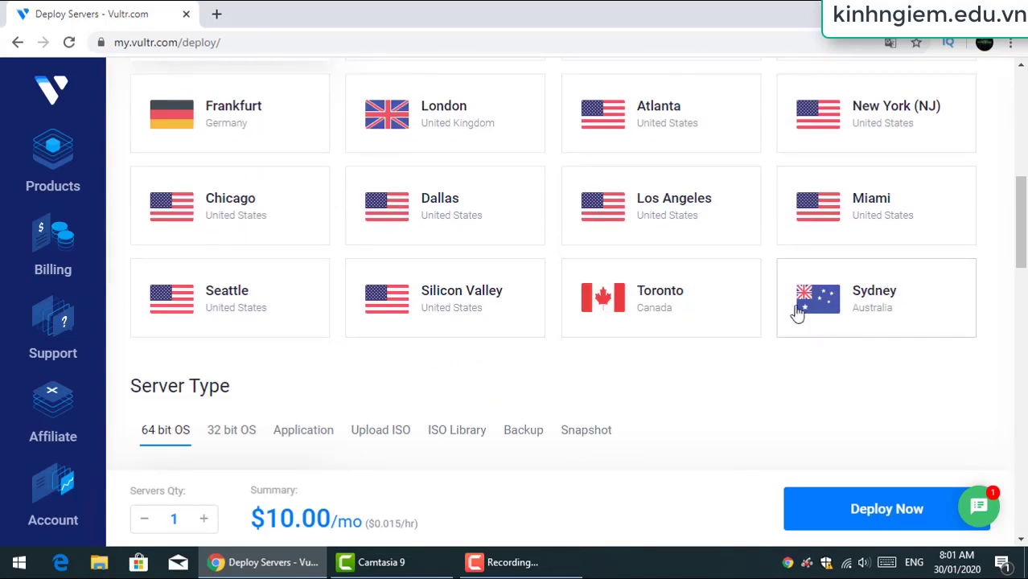
{"action": "left_click", "coordinate": [636, 212]}
Browse the server type tabs, then pick Windows 2016 x64 under 64 bit OS
{"action": "scroll", "coordinate": [394, 273], "scroll_direction": "down", "scroll_amount": 2}
{"action": "scroll", "coordinate": [371, 290], "scroll_direction": "down", "scroll_amount": 1}
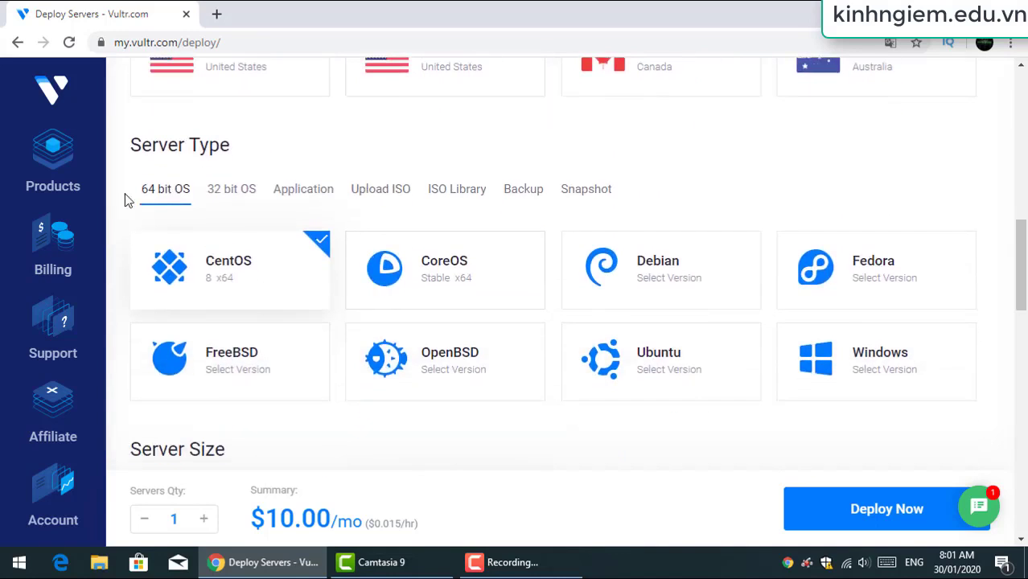
{"action": "left_click", "coordinate": [227, 192]}
{"action": "left_click", "coordinate": [149, 204]}
{"action": "left_click", "coordinate": [301, 190]}
{"action": "left_click", "coordinate": [376, 194]}
{"action": "scroll", "coordinate": [358, 215], "scroll_direction": "down", "scroll_amount": 2}
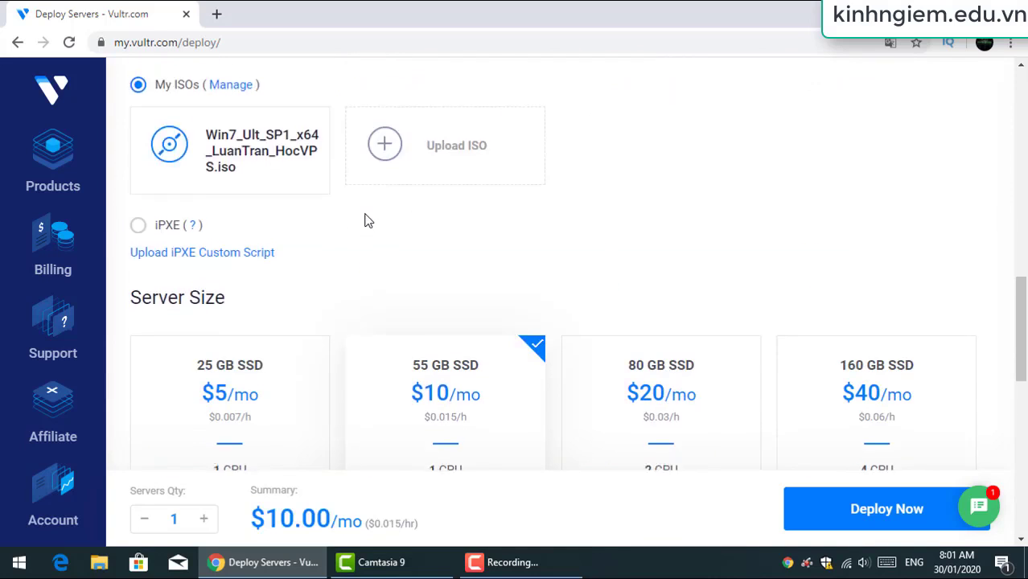
{"action": "scroll", "coordinate": [367, 220], "scroll_direction": "up", "scroll_amount": 2}
{"action": "scroll", "coordinate": [401, 211], "scroll_direction": "up", "scroll_amount": 1}
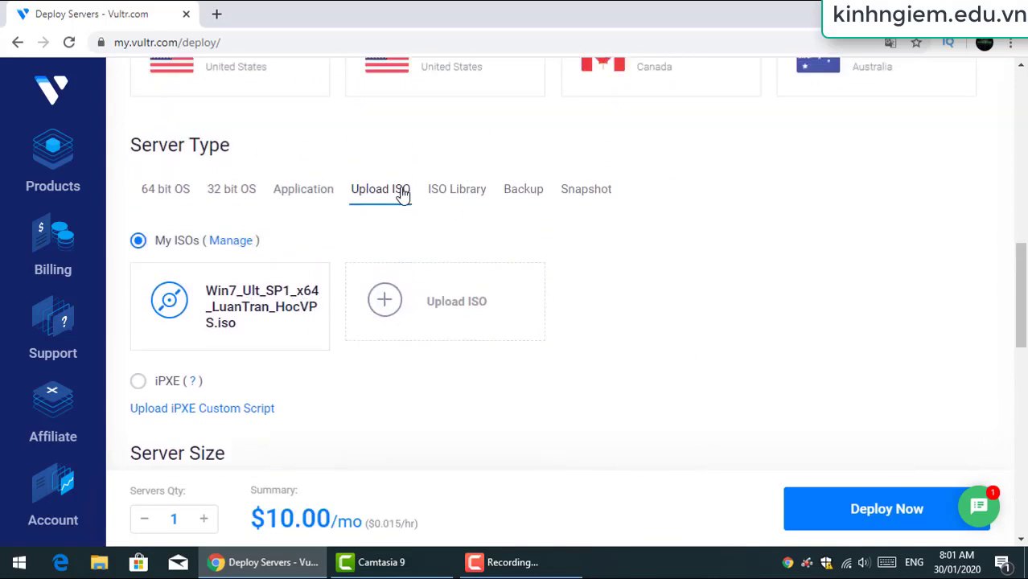
{"action": "left_click", "coordinate": [475, 195]}
{"action": "scroll", "coordinate": [483, 209], "scroll_direction": "down", "scroll_amount": 2}
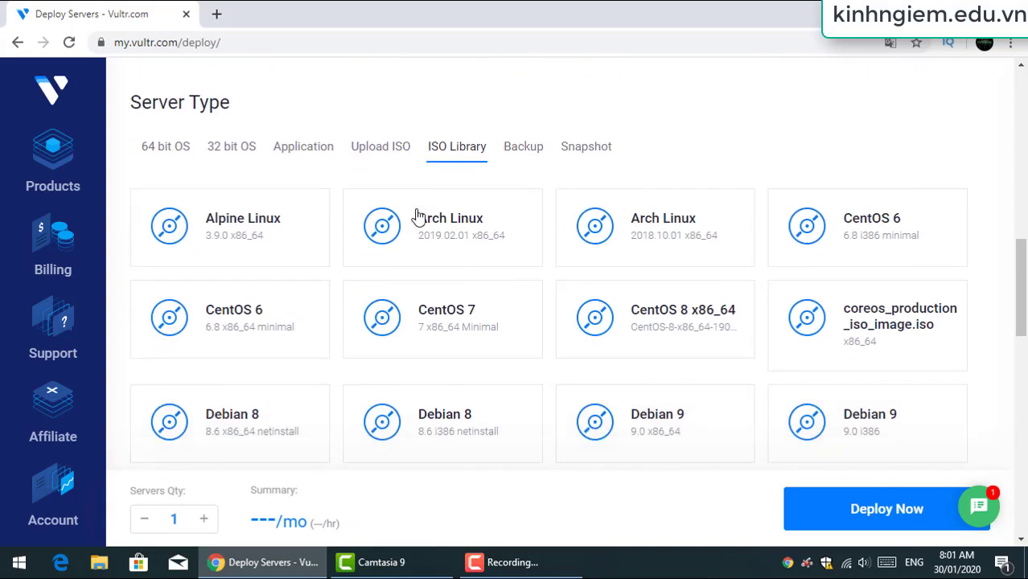
{"action": "scroll", "coordinate": [805, 265], "scroll_direction": "up", "scroll_amount": 1}
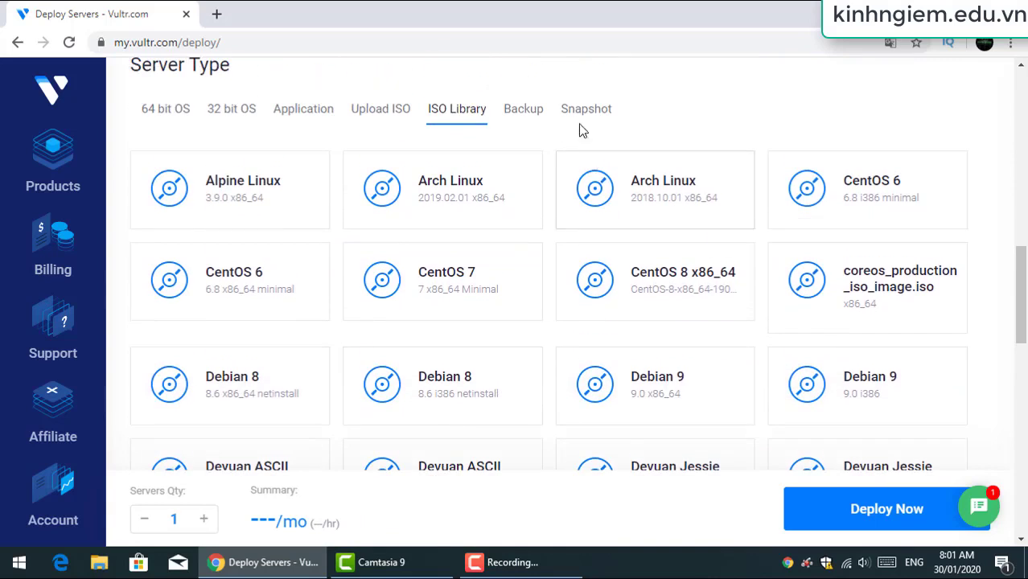
{"action": "left_click", "coordinate": [519, 111]}
{"action": "left_click", "coordinate": [165, 111]}
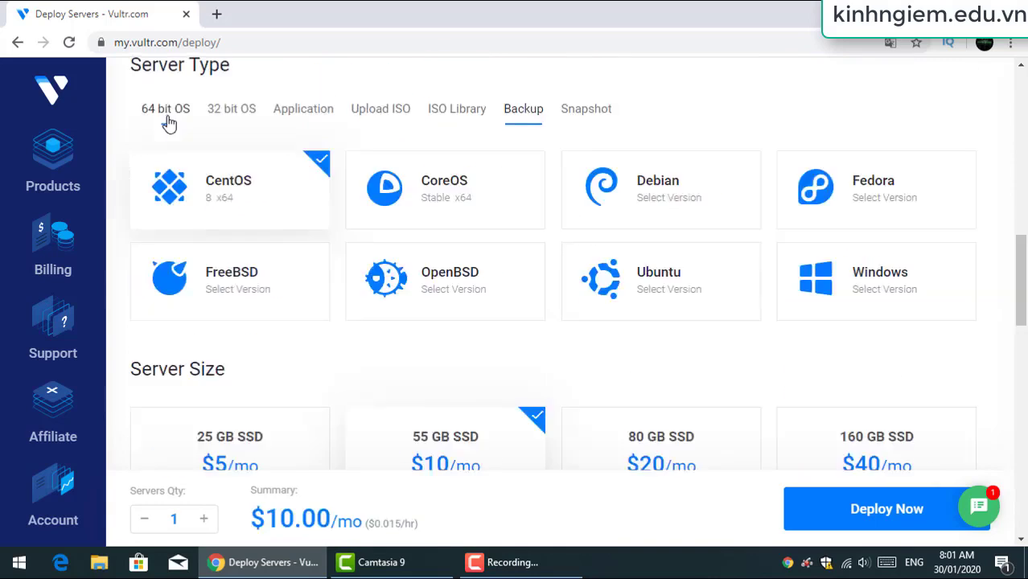
{"action": "scroll", "coordinate": [425, 299], "scroll_direction": "down", "scroll_amount": 2}
{"action": "scroll", "coordinate": [835, 279], "scroll_direction": "up", "scroll_amount": 2}
{"action": "mouse_move", "coordinate": [833, 279]}
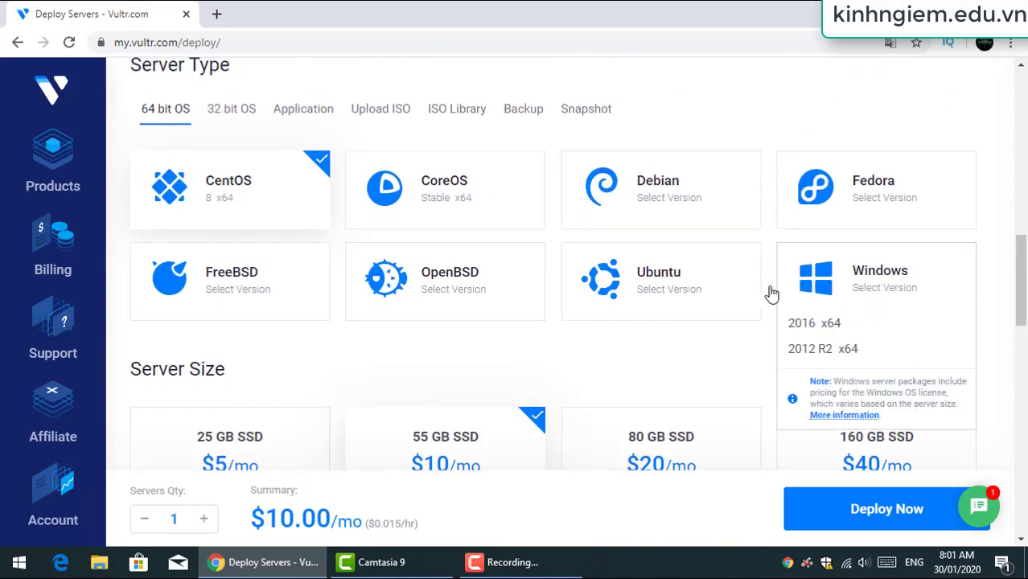
{"action": "left_click", "coordinate": [810, 323]}
Try the 80, 160 and 320 GB plans, then settle on the 55 GB SSD plan at $20/mo
{"action": "scroll", "coordinate": [329, 329], "scroll_direction": "down", "scroll_amount": 3}
{"action": "scroll", "coordinate": [346, 337], "scroll_direction": "down", "scroll_amount": 1}
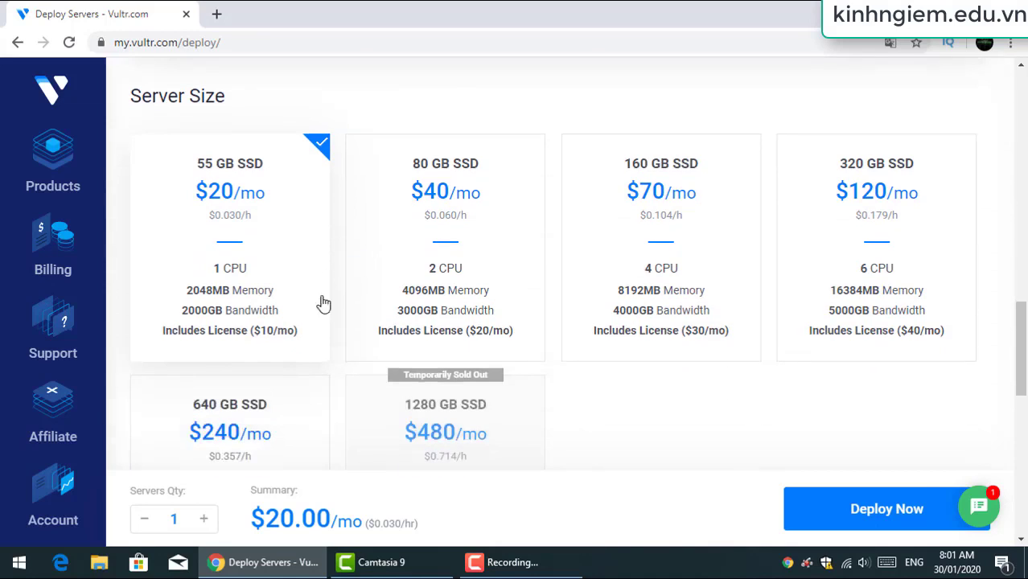
{"action": "left_click", "coordinate": [478, 209]}
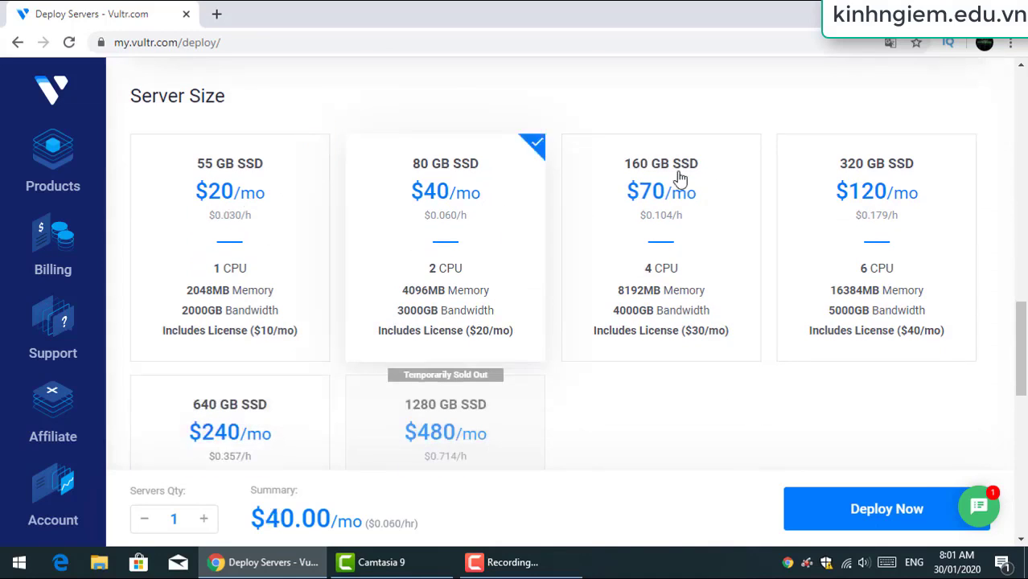
{"action": "left_click", "coordinate": [680, 177]}
{"action": "left_click", "coordinate": [854, 174]}
{"action": "left_click", "coordinate": [202, 193]}
{"action": "scroll", "coordinate": [287, 259], "scroll_direction": "down", "scroll_amount": 5}
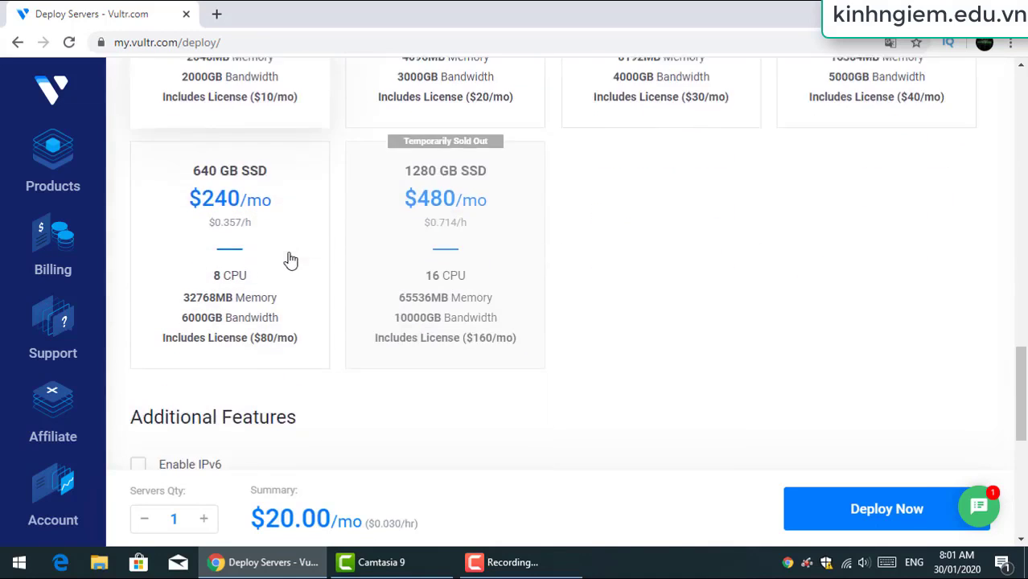
{"action": "scroll", "coordinate": [292, 253], "scroll_direction": "up", "scroll_amount": 8}
{"action": "scroll", "coordinate": [293, 242], "scroll_direction": "up", "scroll_amount": 8}
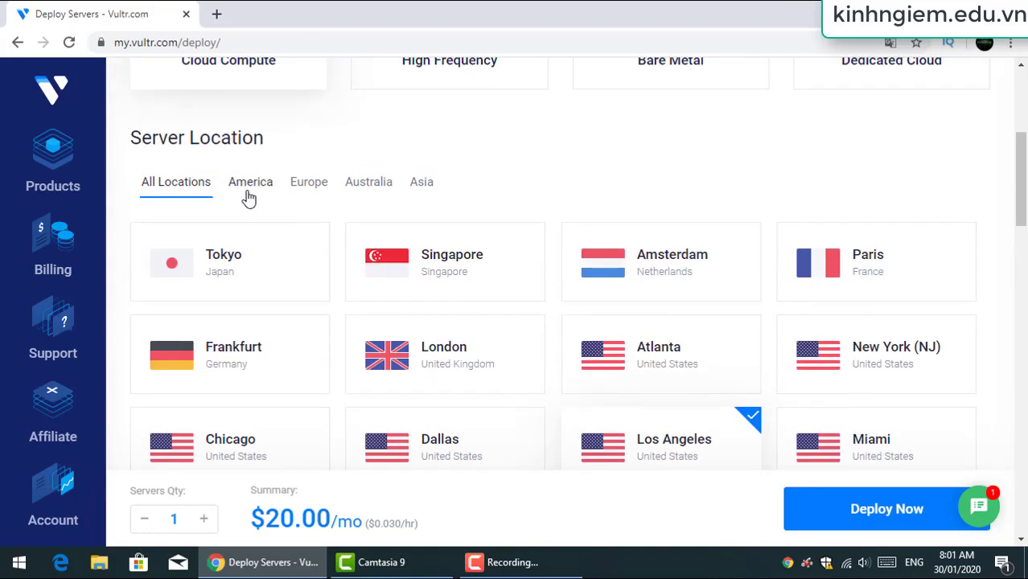
{"action": "scroll", "coordinate": [253, 195], "scroll_direction": "up", "scroll_amount": 5}
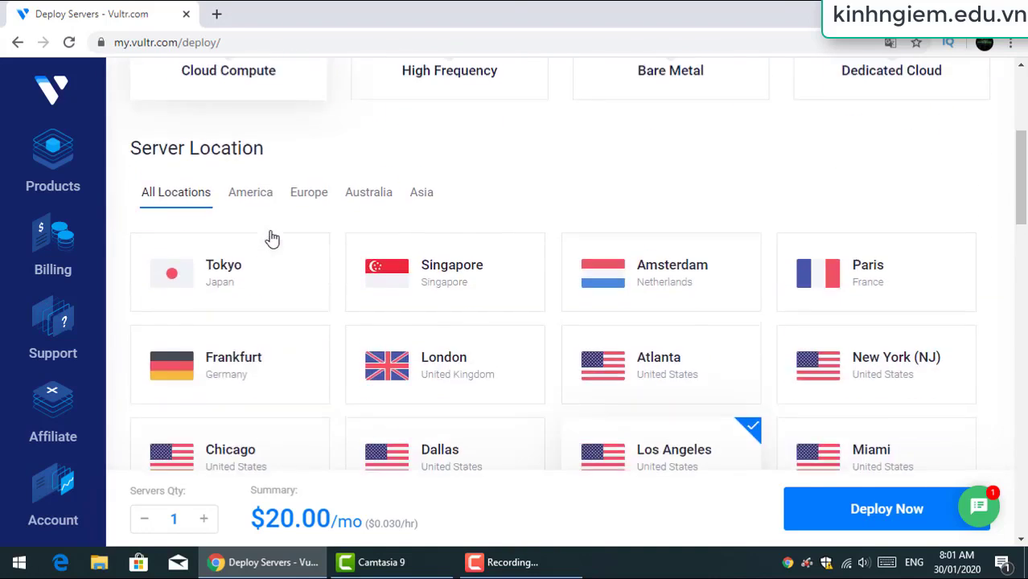
{"action": "scroll", "coordinate": [345, 280], "scroll_direction": "down", "scroll_amount": 10}
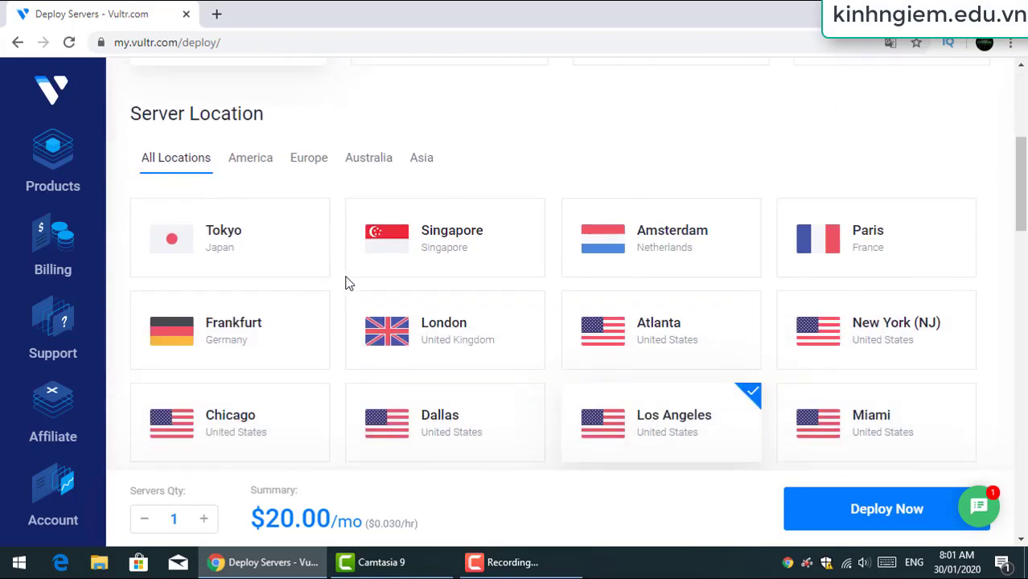
Select the uploaded Windows 7 ISO and the $5/mo 25 GB SSD plan
{"action": "left_click", "coordinate": [380, 270]}
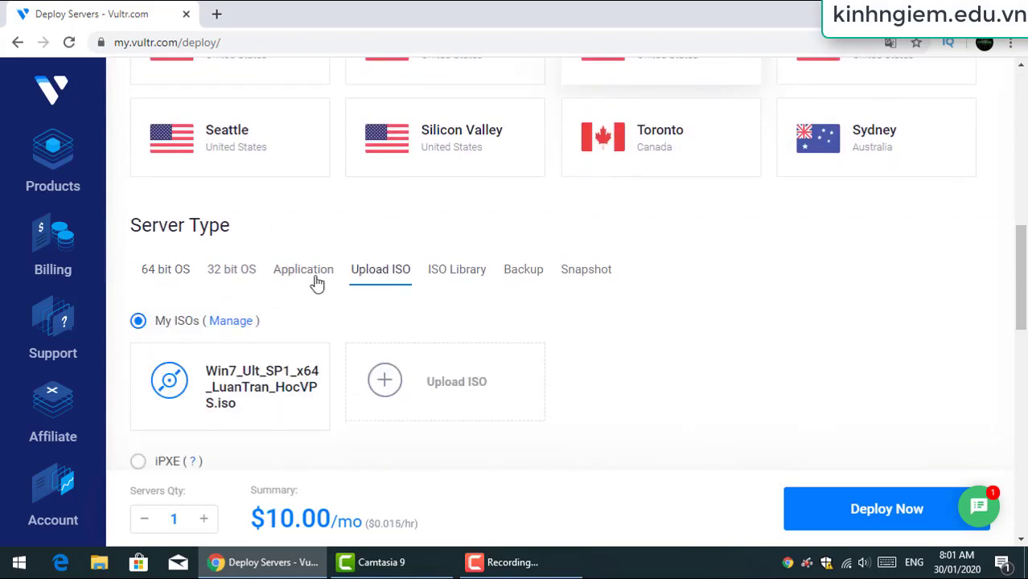
{"action": "scroll", "coordinate": [252, 246], "scroll_direction": "down", "scroll_amount": 1}
{"action": "left_click", "coordinate": [256, 246]}
{"action": "scroll", "coordinate": [414, 272], "scroll_direction": "down", "scroll_amount": 2}
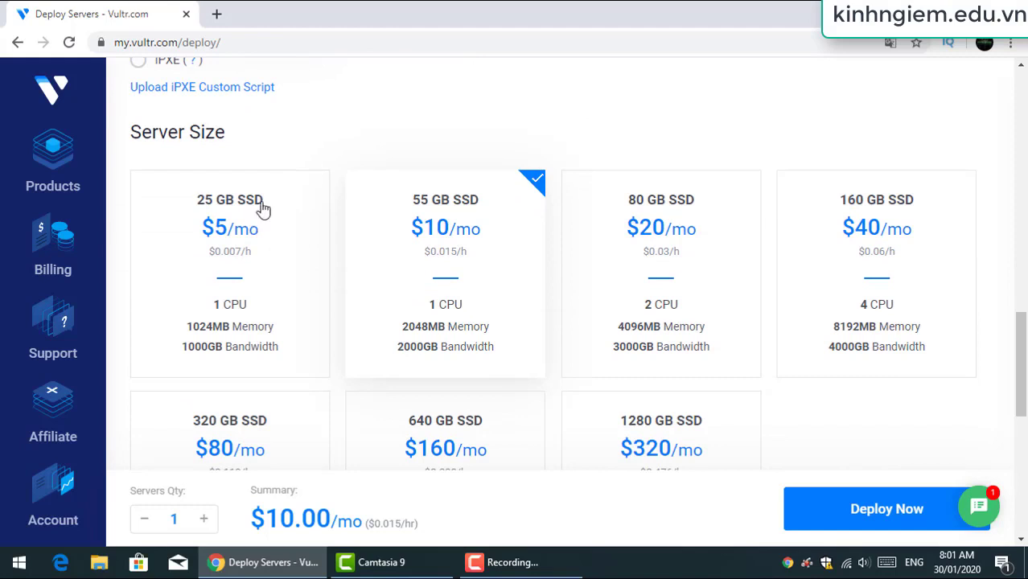
{"action": "left_click", "coordinate": [215, 253]}
{"action": "scroll", "coordinate": [264, 280], "scroll_direction": "down", "scroll_amount": 4}
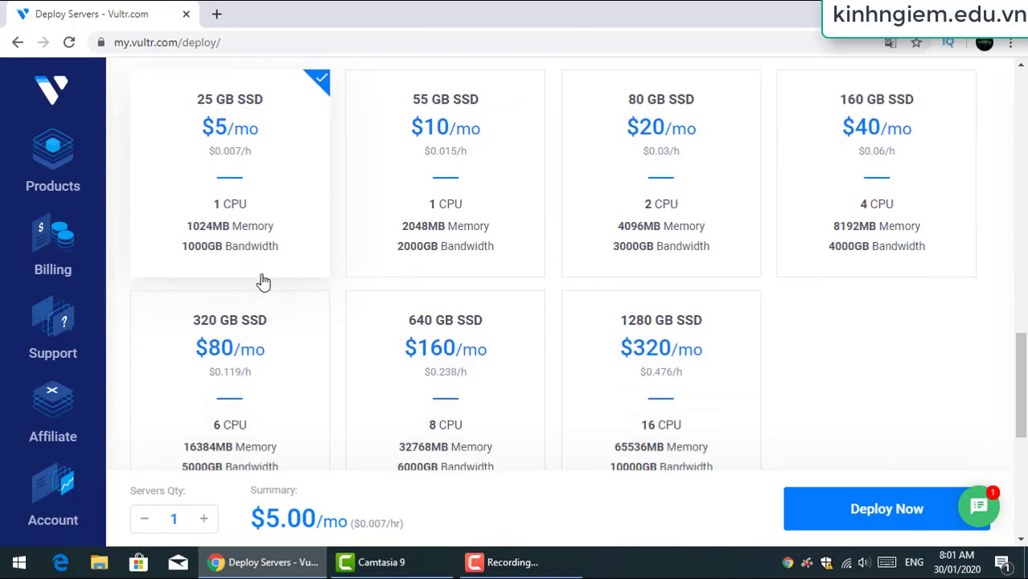
{"action": "scroll", "coordinate": [514, 231], "scroll_direction": "down", "scroll_amount": 3}
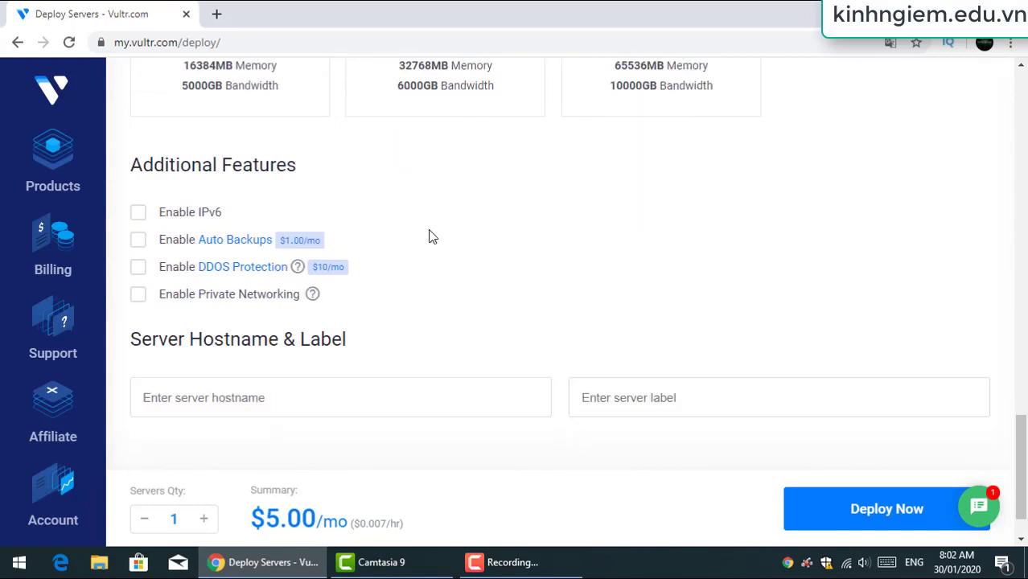
Enter the hostname vps-free and deploy the server
{"action": "left_click", "coordinate": [253, 333]}
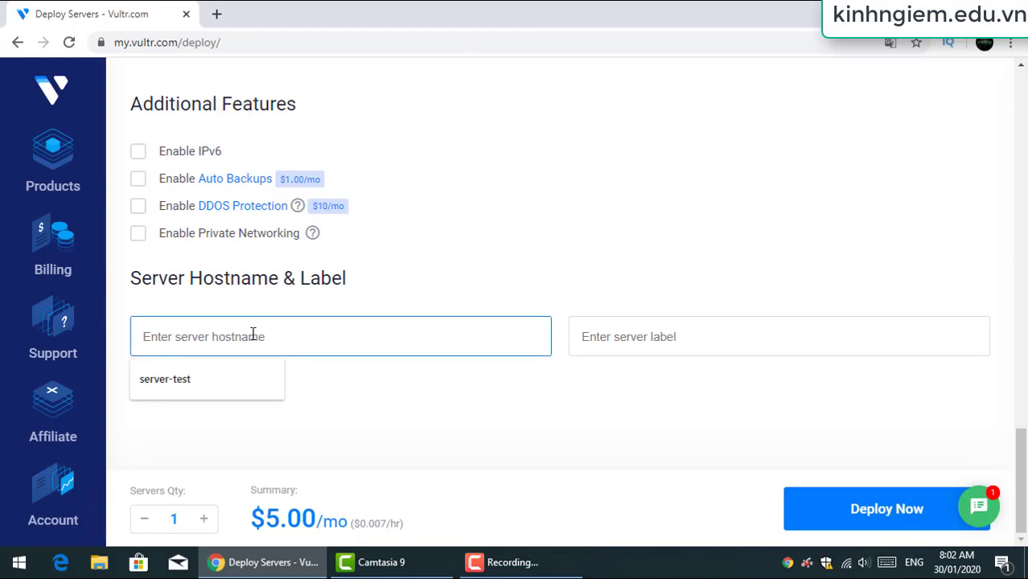
{"action": "type", "text": "vps-free"}
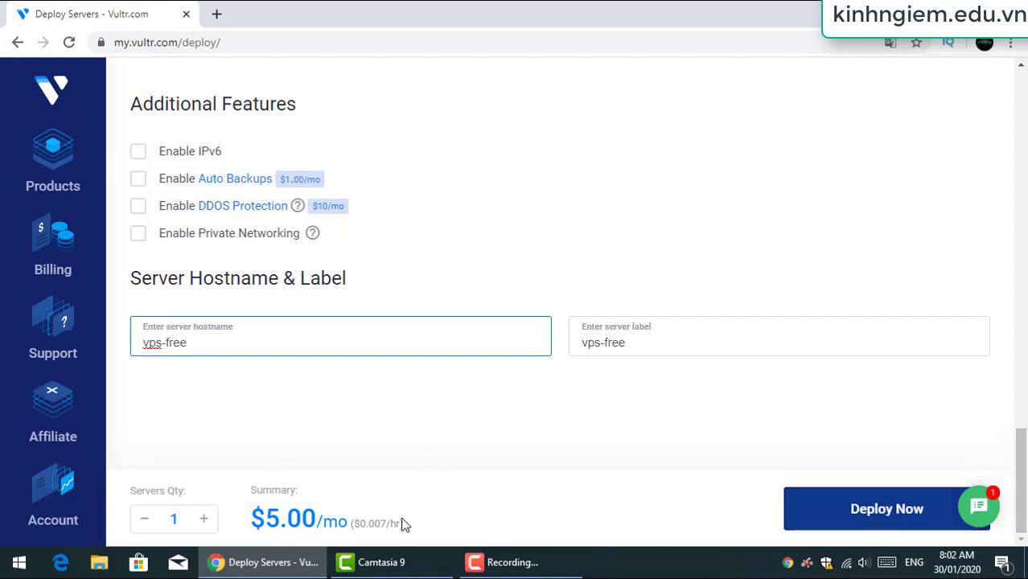
{"action": "left_click_drag", "start_coordinate": [261, 493], "coordinate": [339, 493]}
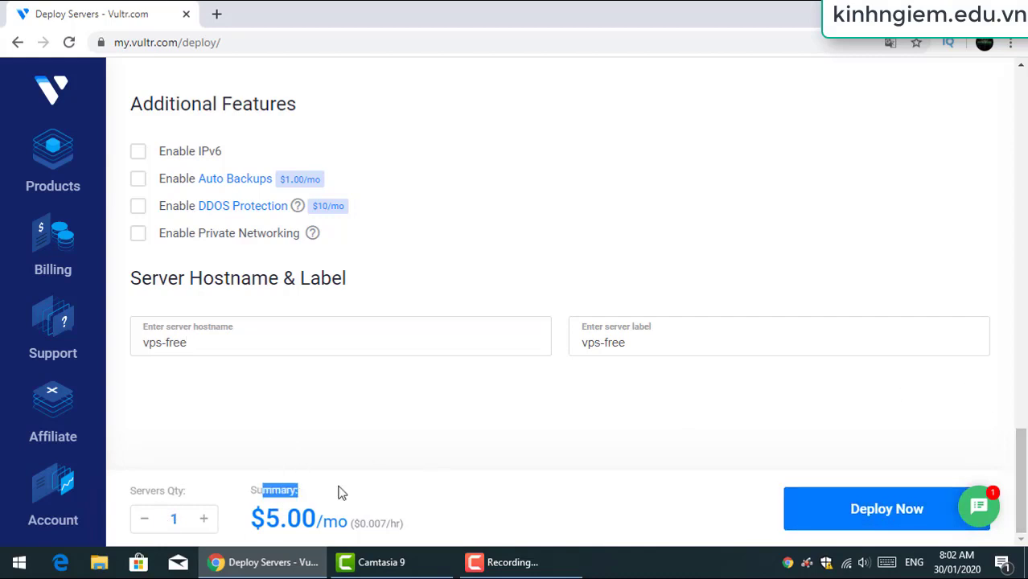
{"action": "left_click", "coordinate": [874, 524]}
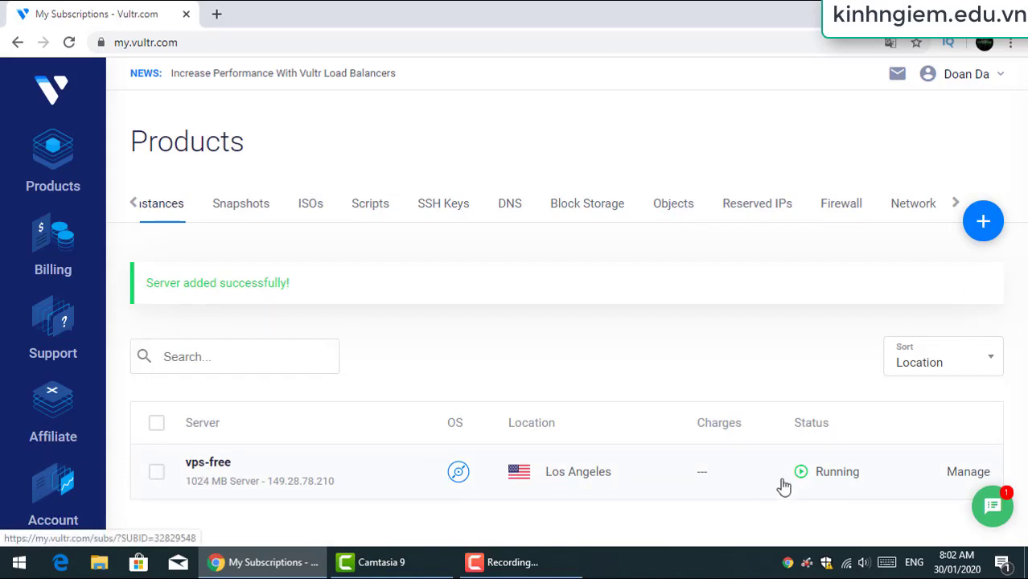
Open vps-free's Server Information, read the installation notice, and launch its web console
{"action": "left_click", "coordinate": [652, 473]}
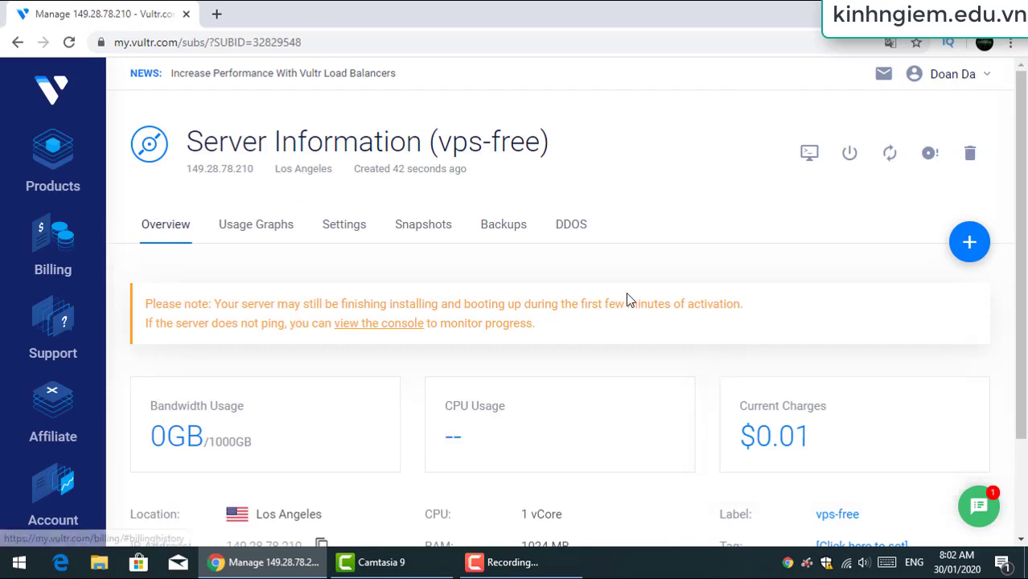
{"action": "scroll", "coordinate": [628, 301], "scroll_direction": "down", "scroll_amount": 2}
{"action": "scroll", "coordinate": [633, 326], "scroll_direction": "down", "scroll_amount": 1}
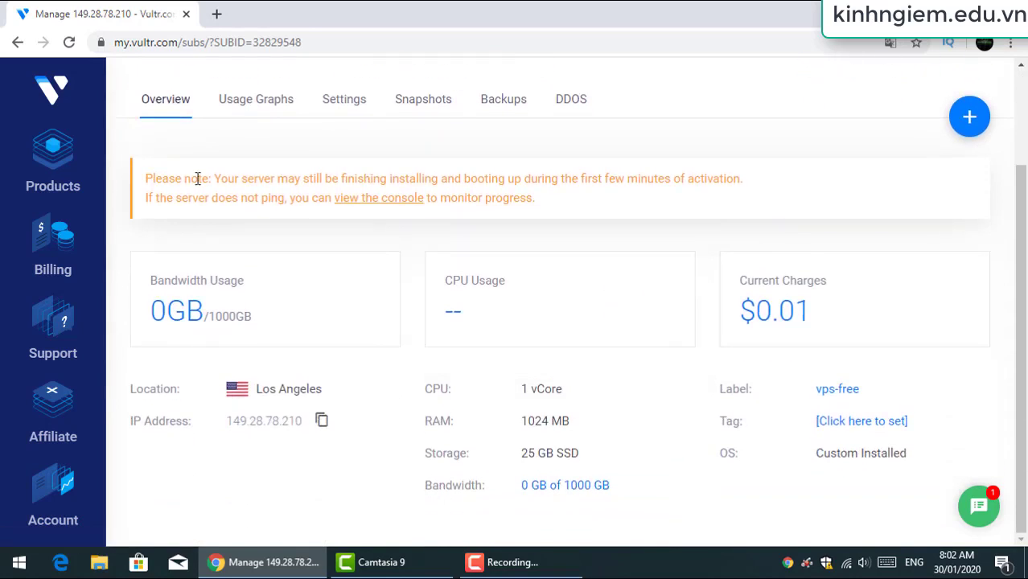
{"action": "left_click_drag", "start_coordinate": [149, 176], "coordinate": [637, 217]}
{"action": "left_click", "coordinate": [610, 236]}
{"action": "left_click", "coordinate": [383, 199]}
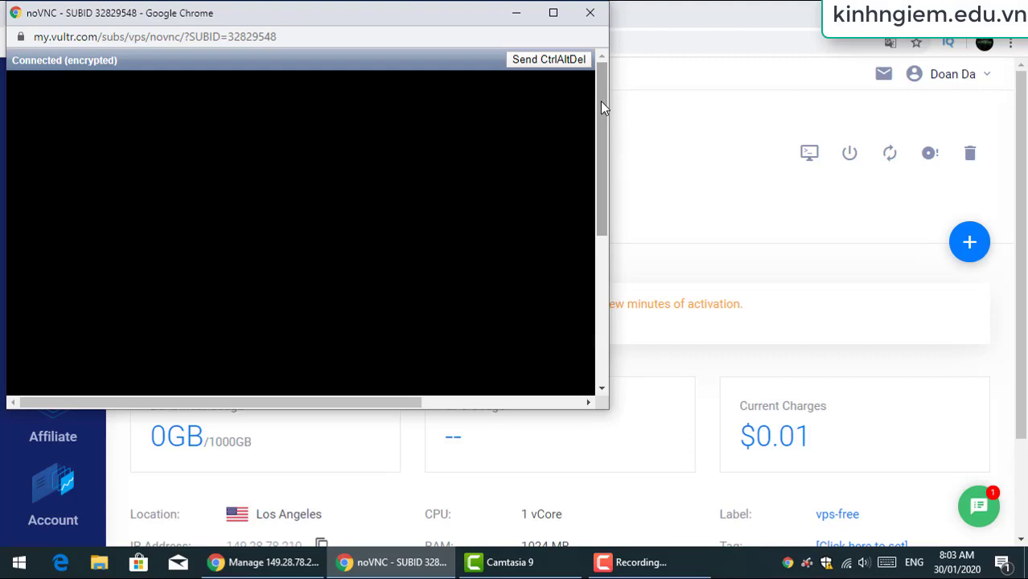
Maximize the console and advance Windows 7 Setup to a custom installation, accepting the license
{"action": "left_click_drag", "start_coordinate": [601, 100], "coordinate": [618, 257]}
{"action": "left_click", "coordinate": [553, 13]}
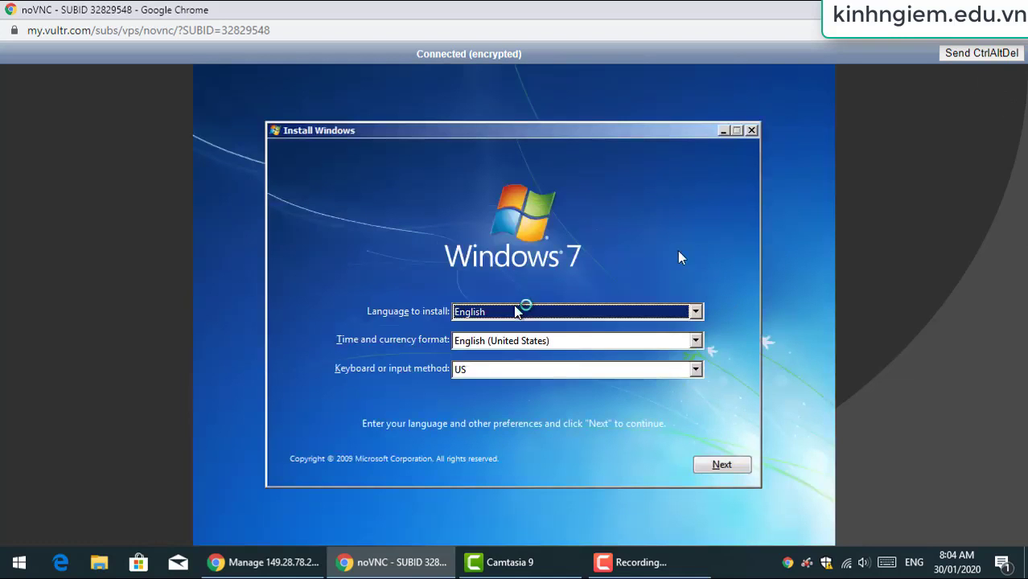
{"action": "left_click", "coordinate": [720, 465]}
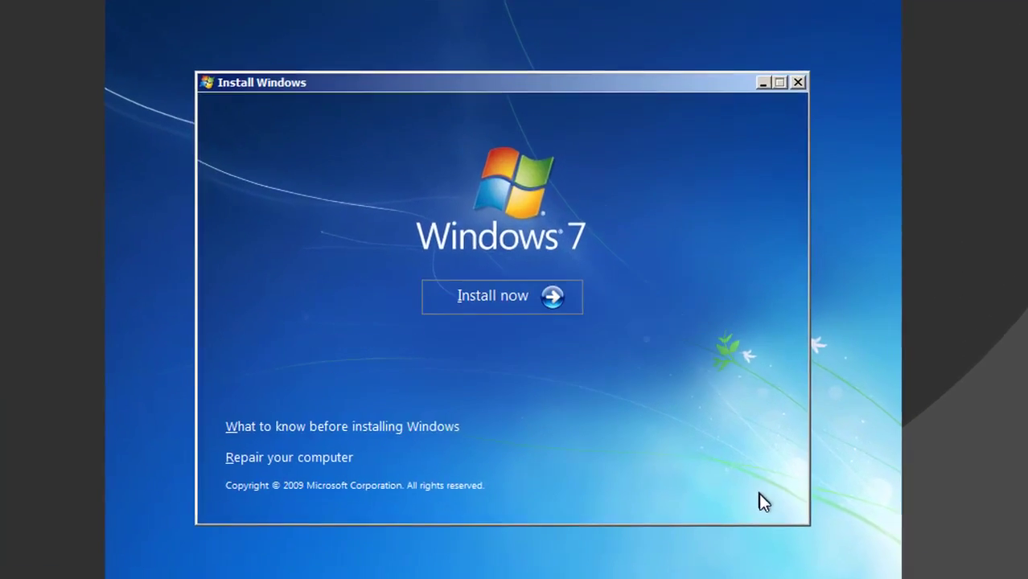
{"action": "left_click", "coordinate": [499, 296]}
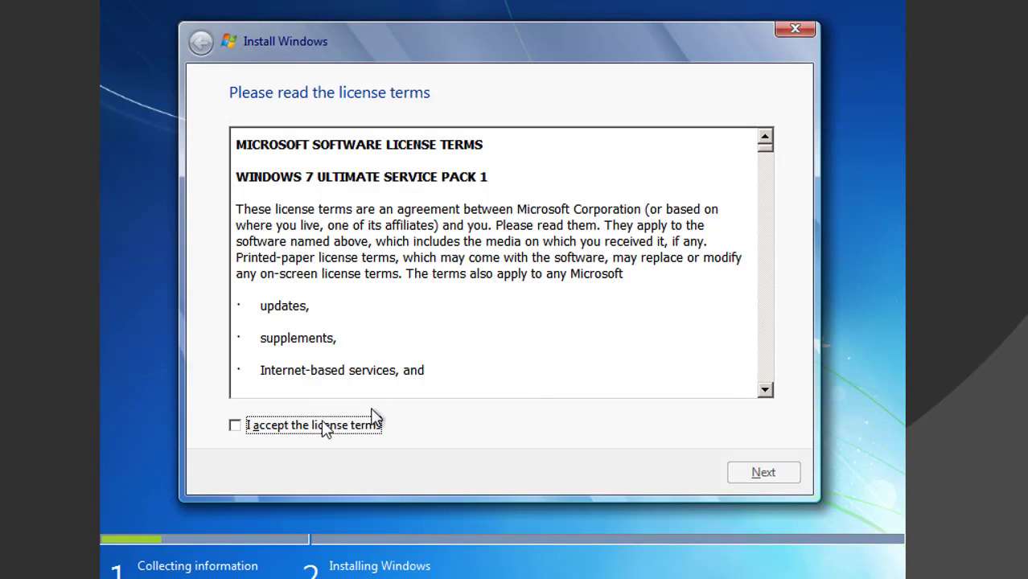
{"action": "left_click", "coordinate": [320, 427]}
{"action": "left_click", "coordinate": [763, 473]}
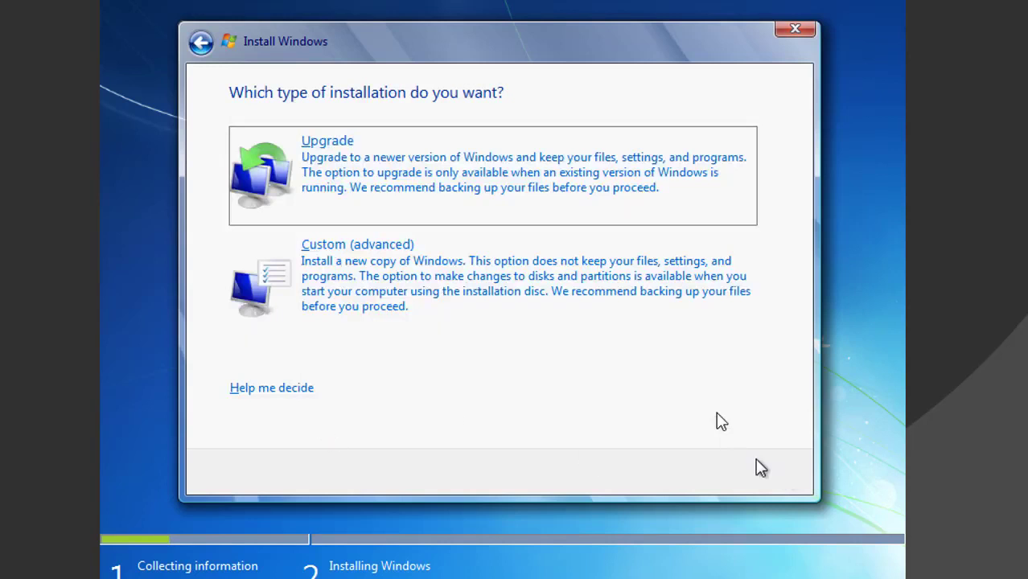
{"action": "left_click", "coordinate": [374, 245]}
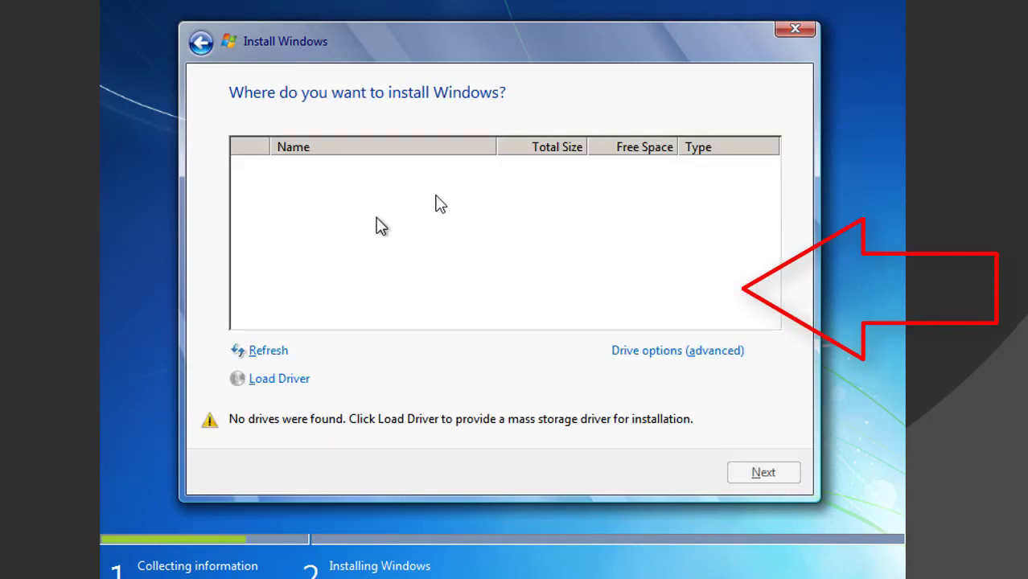
Load the Ethernet Adapter, SCSI controller and Balloon VirtIO drivers from D:\VirtIO_HocVPS
{"action": "left_click", "coordinate": [644, 353]}
{"action": "left_click", "coordinate": [283, 380]}
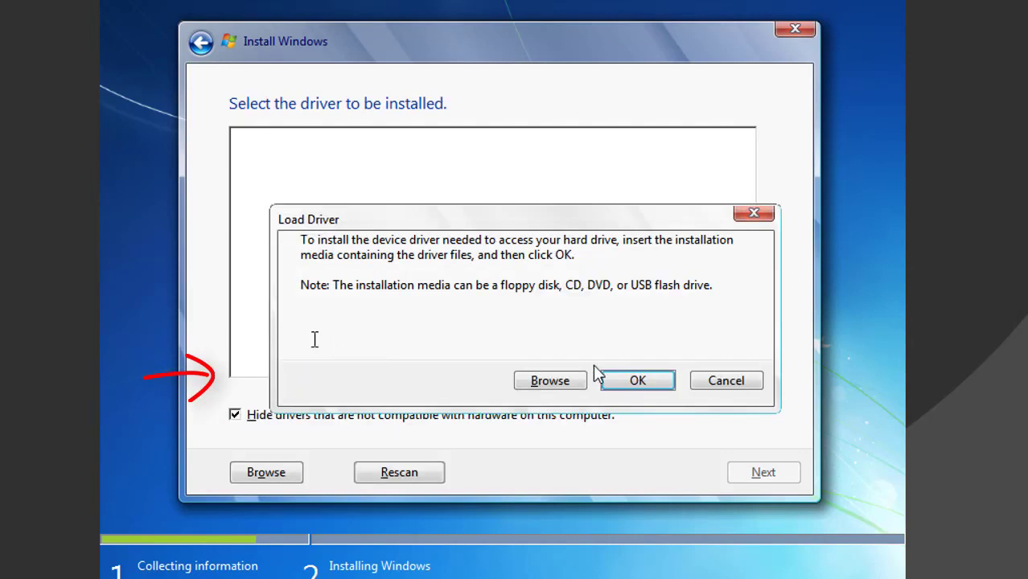
{"action": "left_click", "coordinate": [555, 383]}
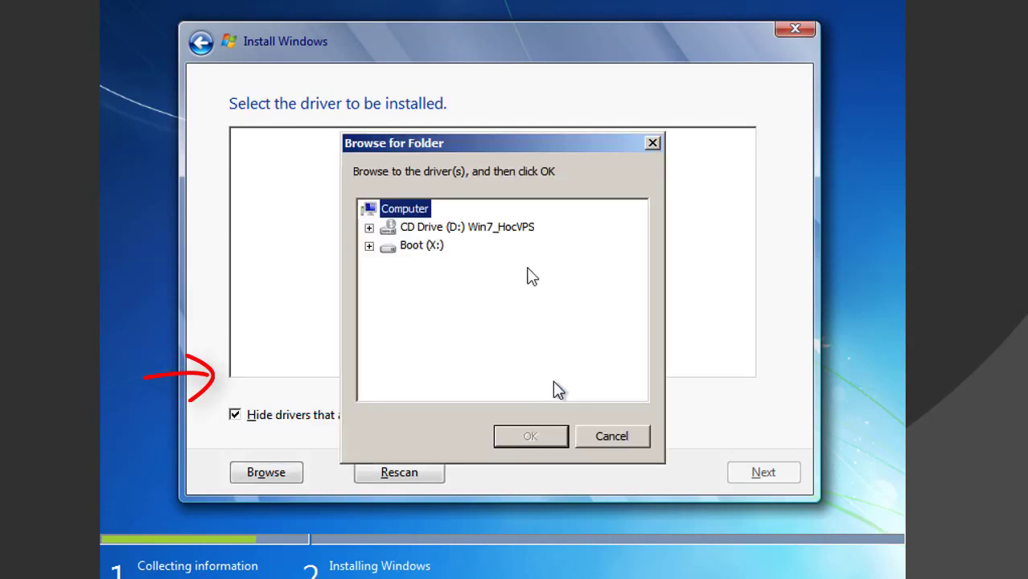
{"action": "left_click", "coordinate": [369, 229]}
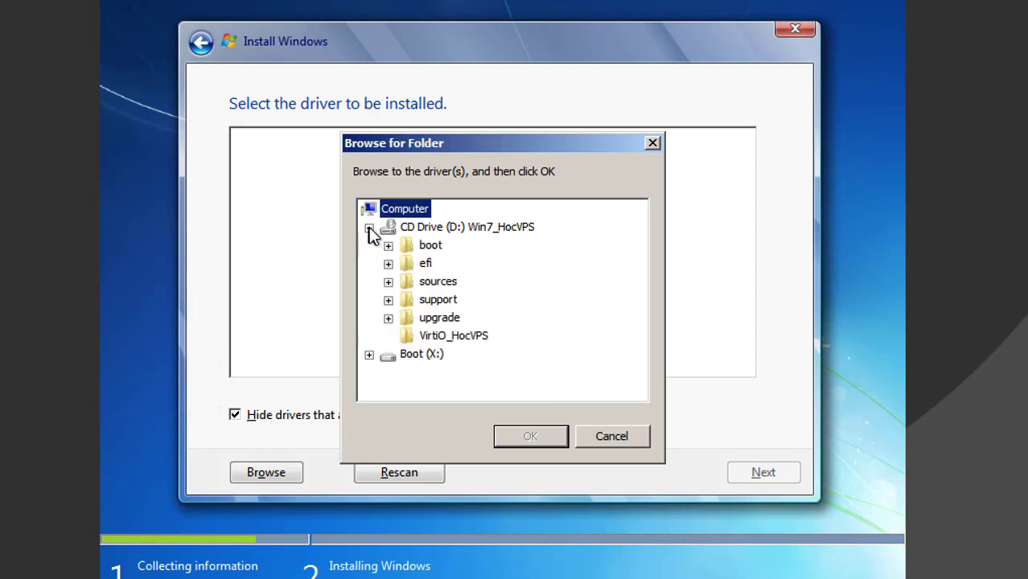
{"action": "left_click", "coordinate": [407, 336]}
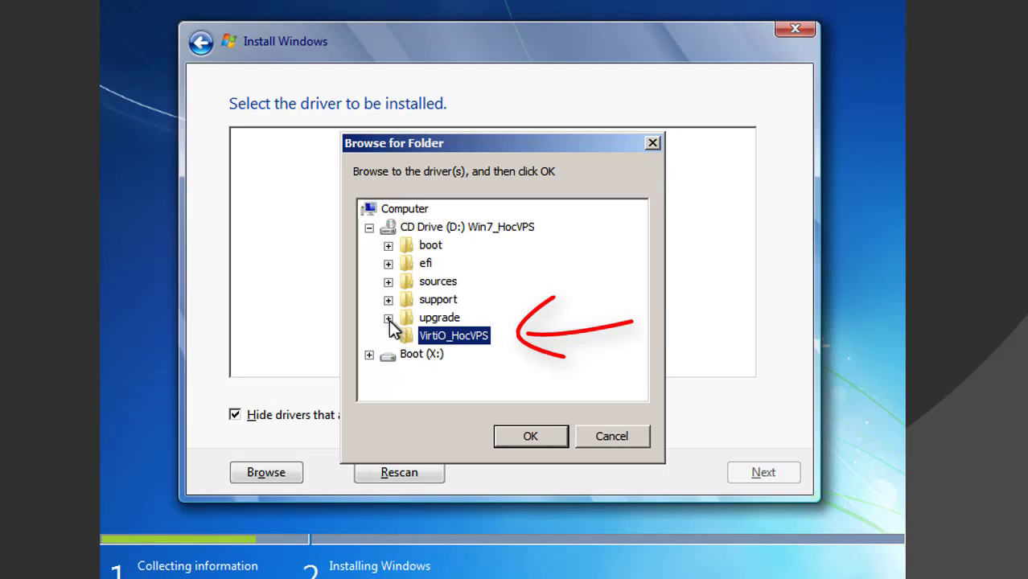
{"action": "left_click", "coordinate": [388, 246]}
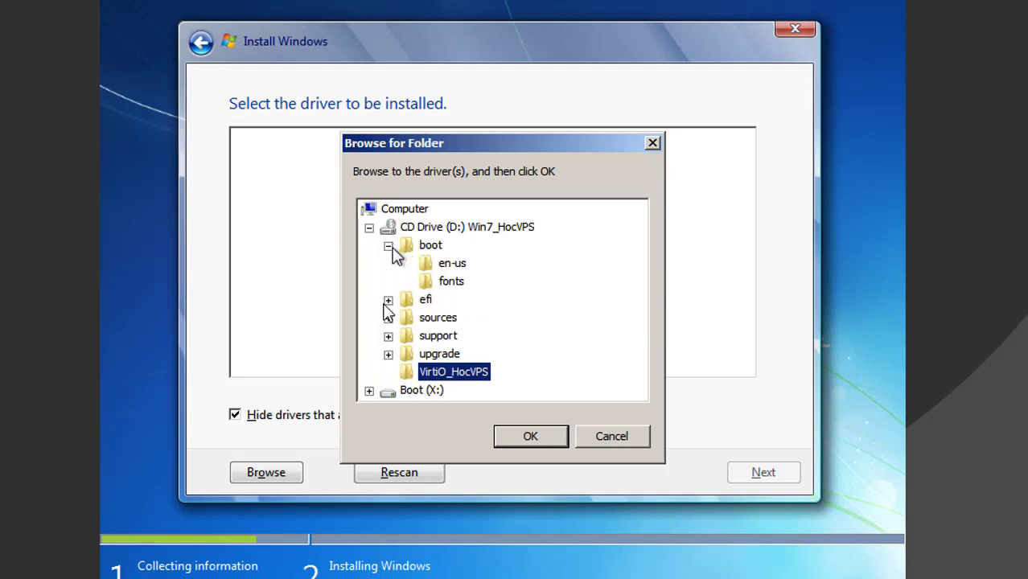
{"action": "left_click", "coordinate": [389, 354]}
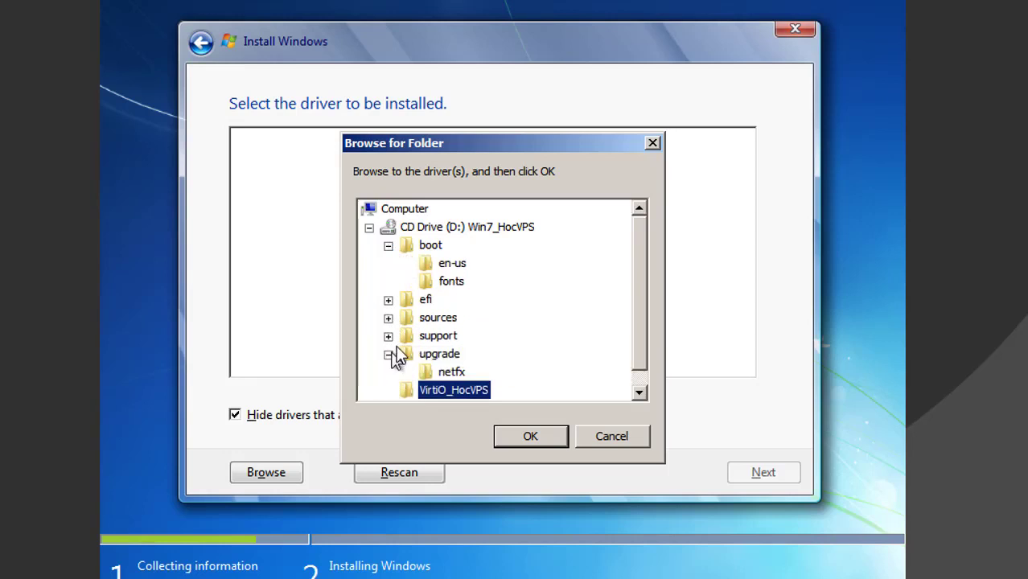
{"action": "left_click", "coordinate": [371, 389]}
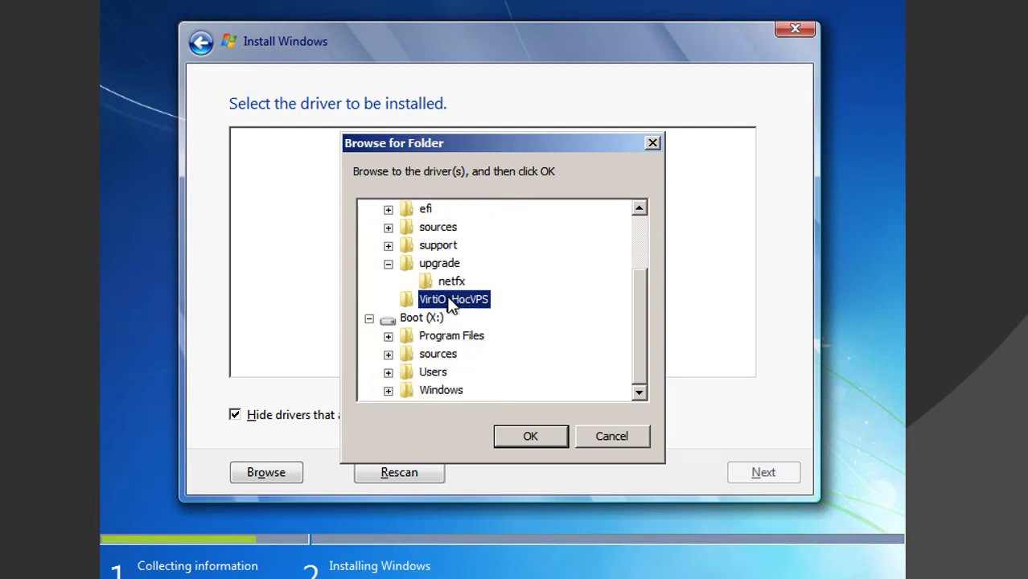
{"action": "left_click", "coordinate": [528, 437]}
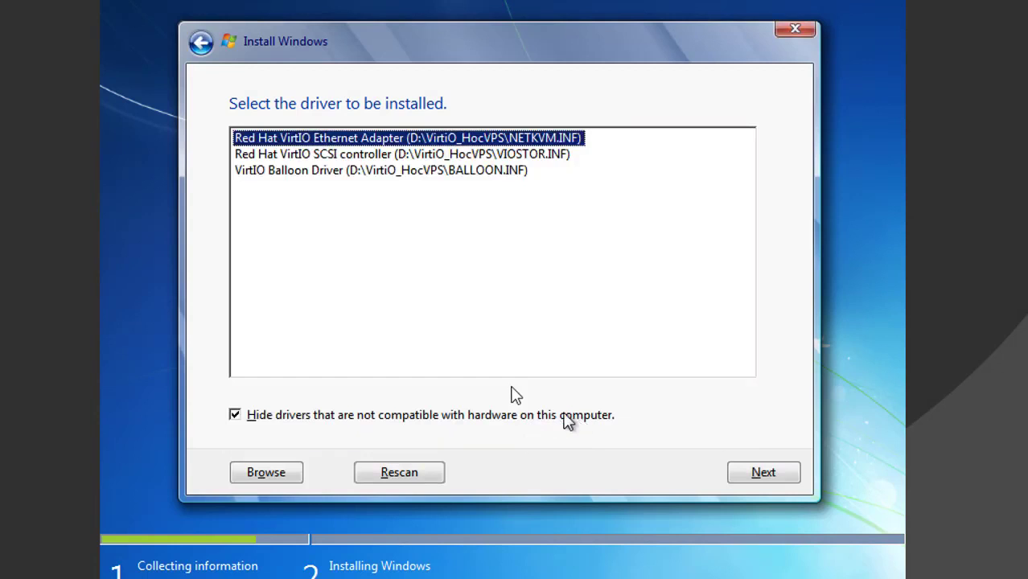
{"action": "left_click_drag", "start_coordinate": [450, 237], "coordinate": [433, 137]}
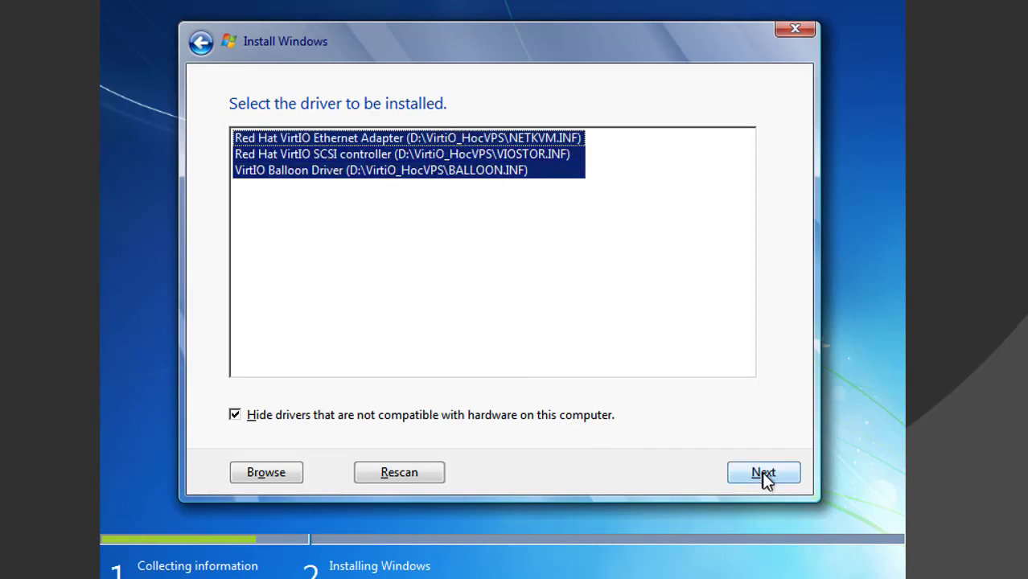
{"action": "left_click", "coordinate": [763, 474]}
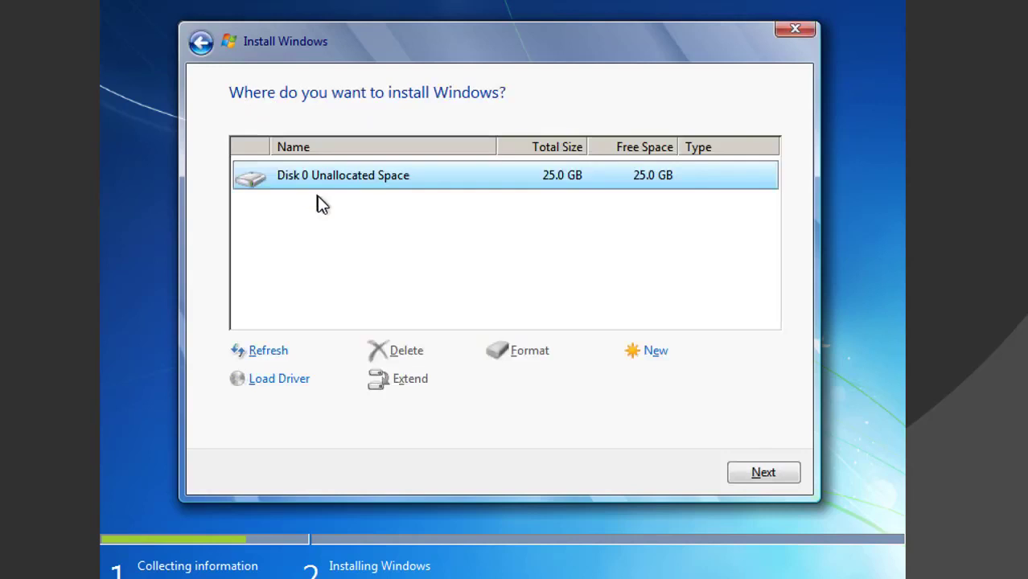
Create a 25600 MB partition, accept the system-partition notice, and install onto Partition 2
{"action": "left_click", "coordinate": [665, 355]}
{"action": "left_click", "coordinate": [684, 385]}
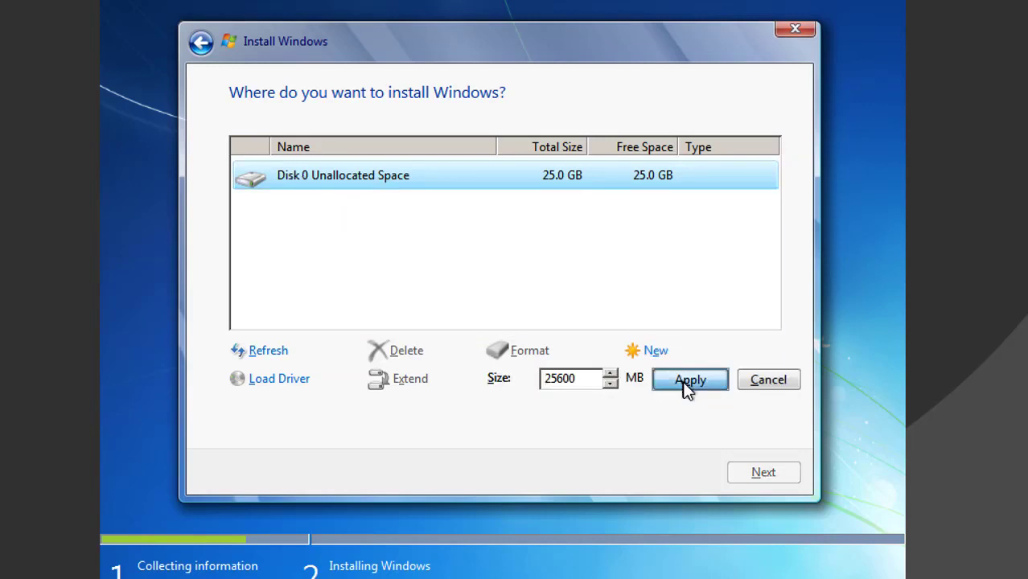
{"action": "left_click", "coordinate": [654, 384]}
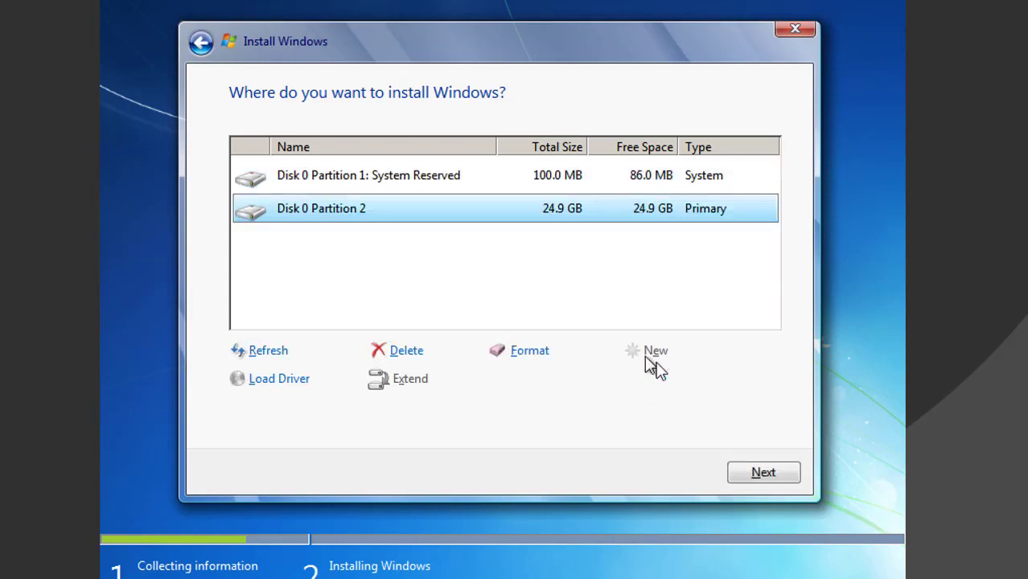
{"action": "left_click", "coordinate": [754, 478]}
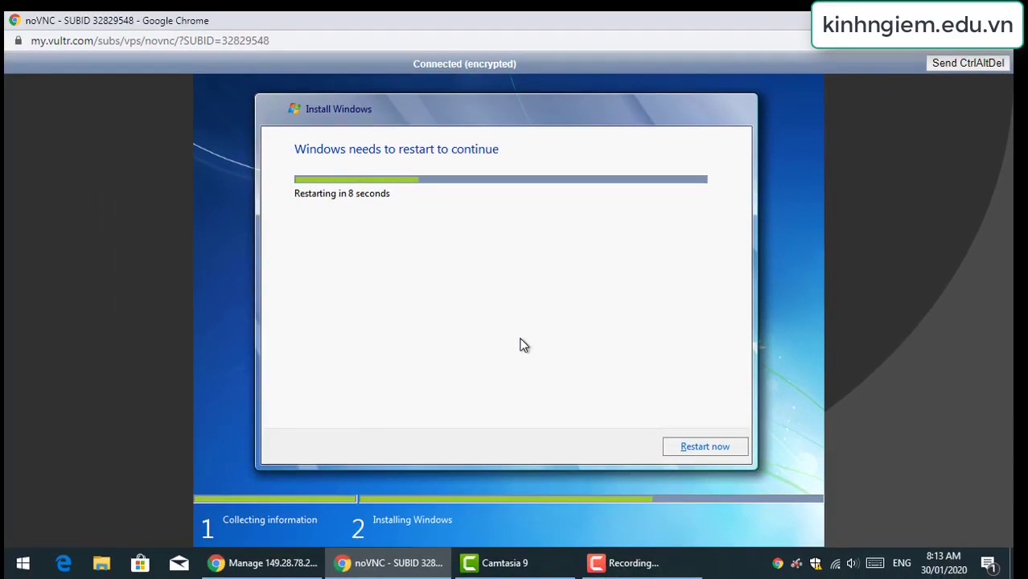
Restart now and let setup run until the Set Up Windows user-name page appears
{"action": "left_click", "coordinate": [697, 447]}
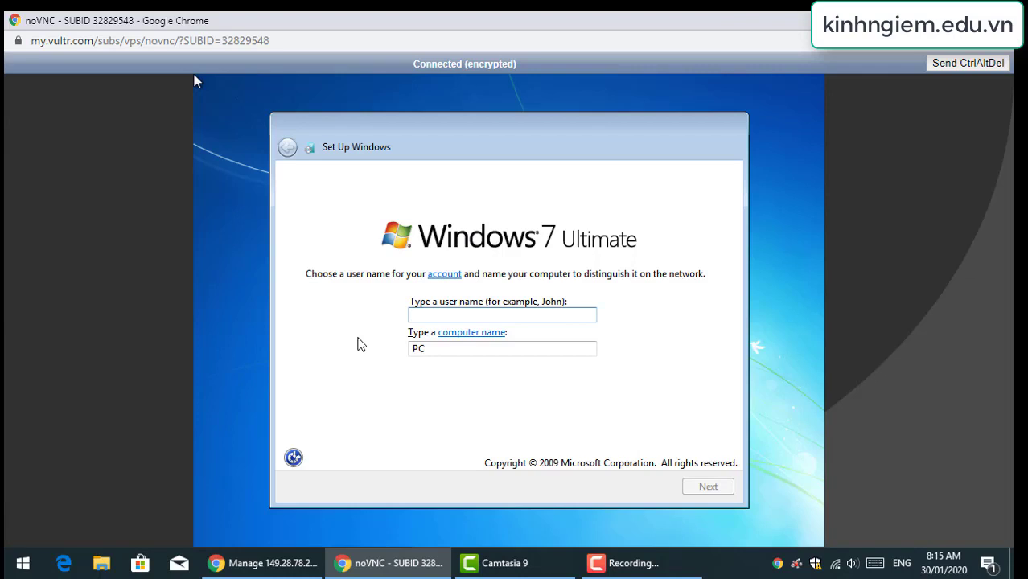
Create the local account 'user' with a password and a password hint
{"action": "type", "text": "user"}
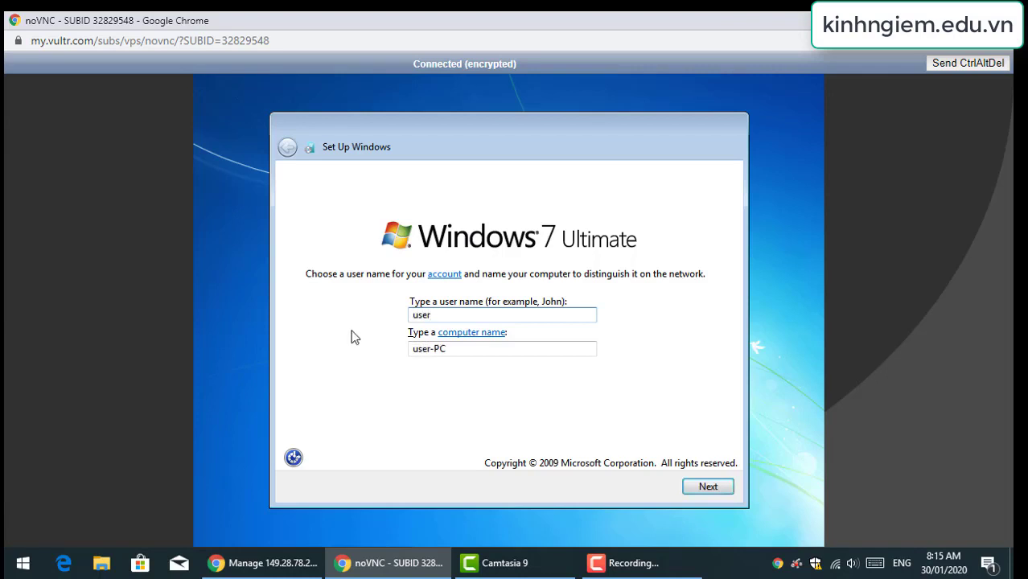
{"action": "left_click", "coordinate": [712, 490]}
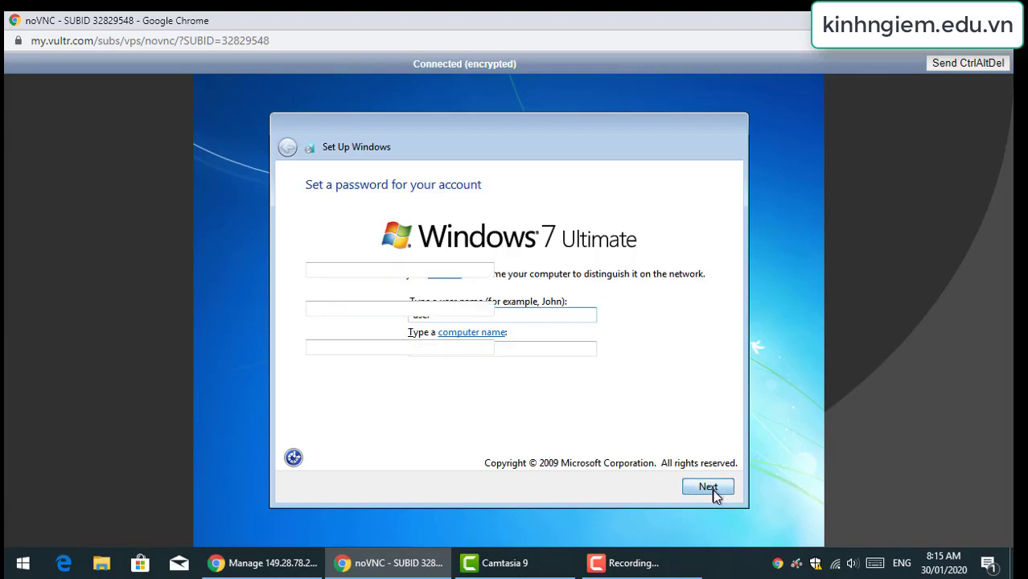
{"action": "type", "text": "****"}
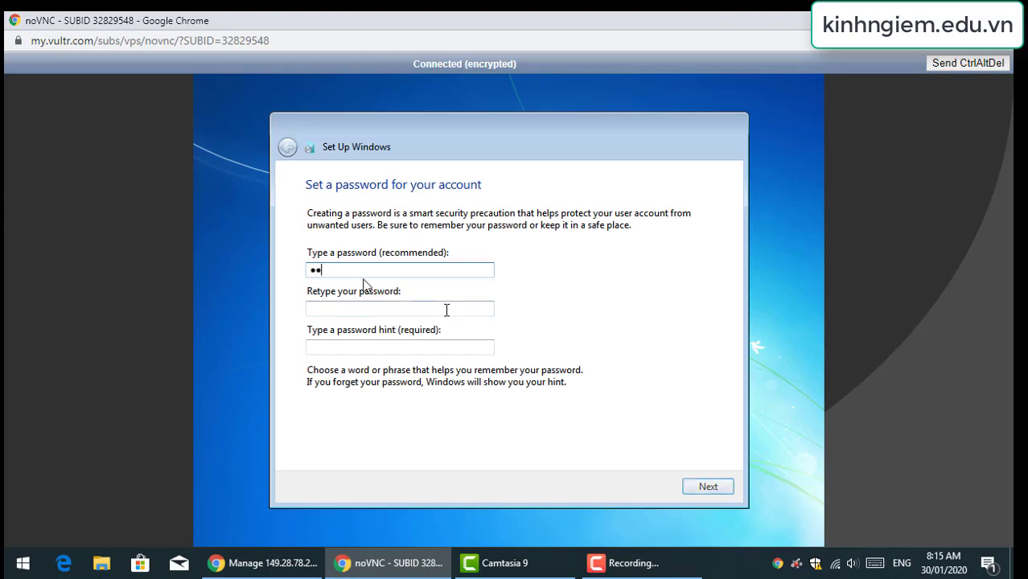
{"action": "key", "text": "BackSpace"}
{"action": "key", "text": "BackSpace"}
{"action": "key", "text": "BackSpace"}
{"action": "key", "text": "BackSpace"}
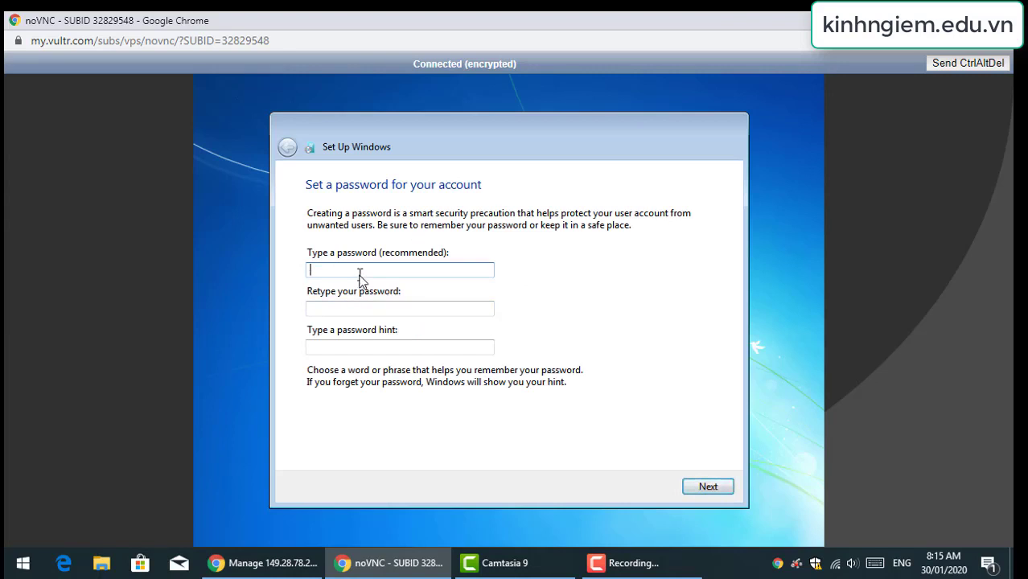
{"action": "type", "text": "***"}
{"action": "key", "text": "Tab"}
{"action": "type", "text": "***"}
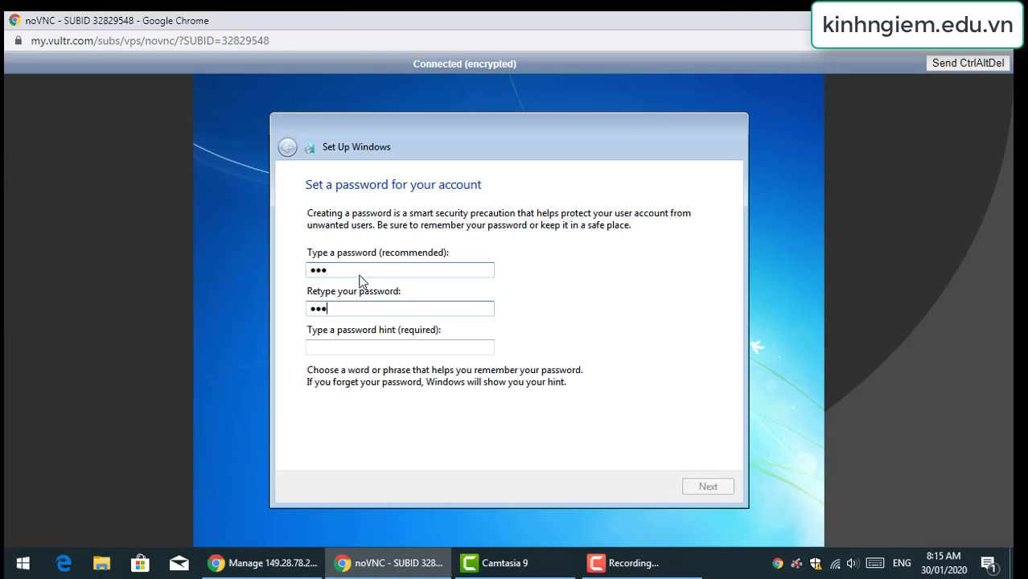
{"action": "key", "text": "Tab"}
{"action": "type", "text": "123"}
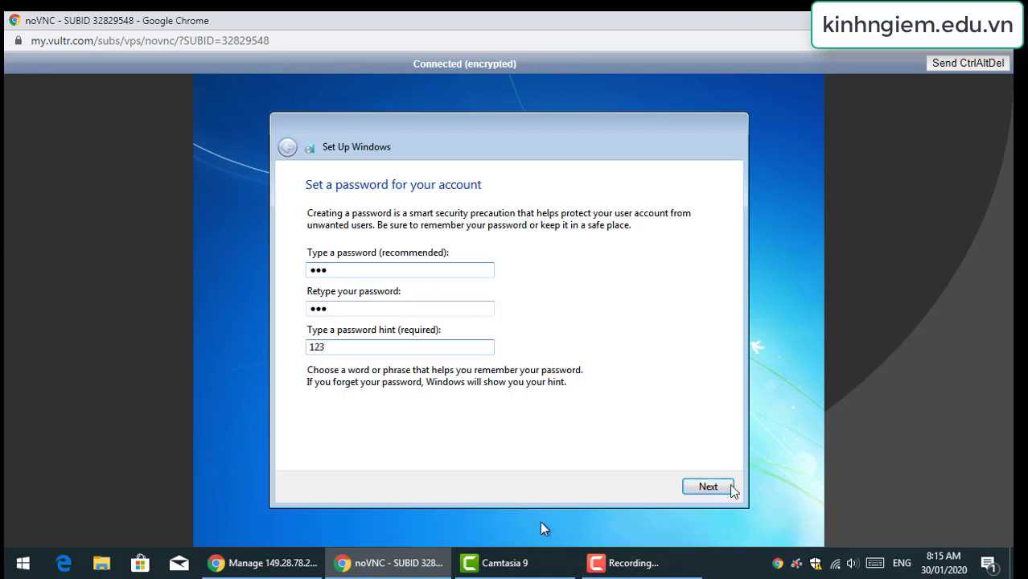
{"action": "left_click", "coordinate": [709, 486]}
Skip the product key, choose Ask me later, keep Pacific time, and pick Public network
{"action": "left_click", "coordinate": [383, 350]}
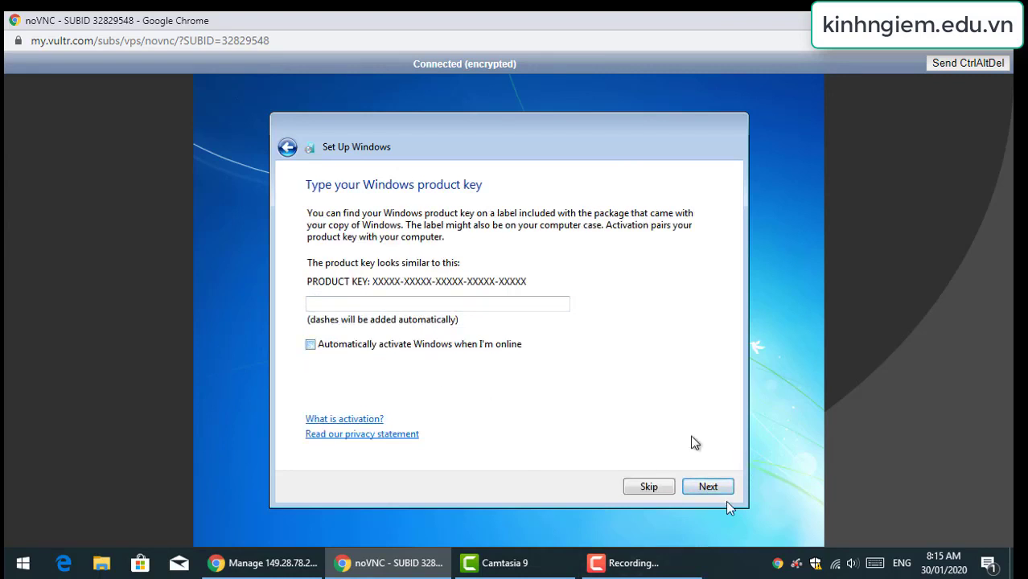
{"action": "left_click", "coordinate": [705, 490]}
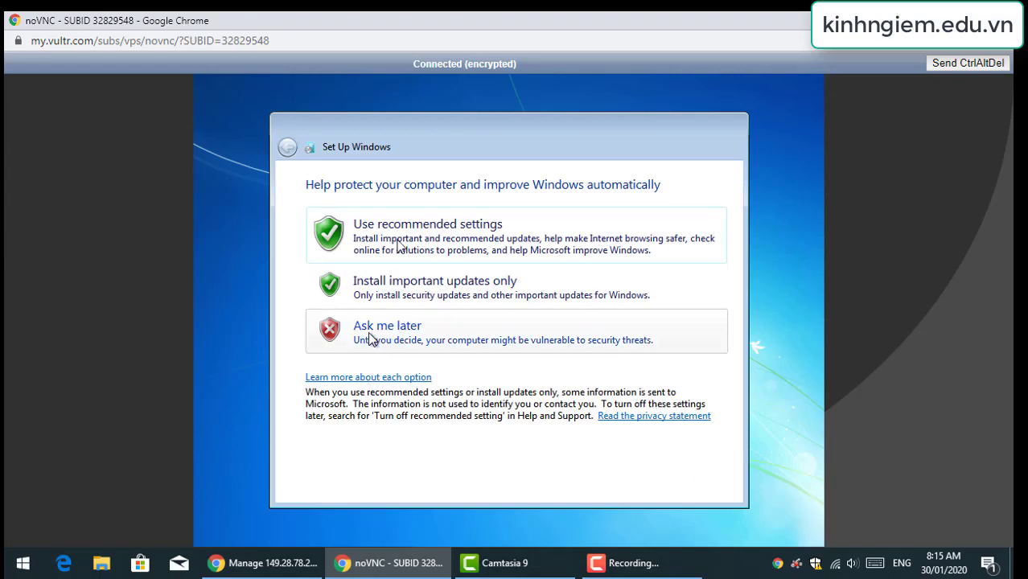
{"action": "left_click", "coordinate": [394, 334]}
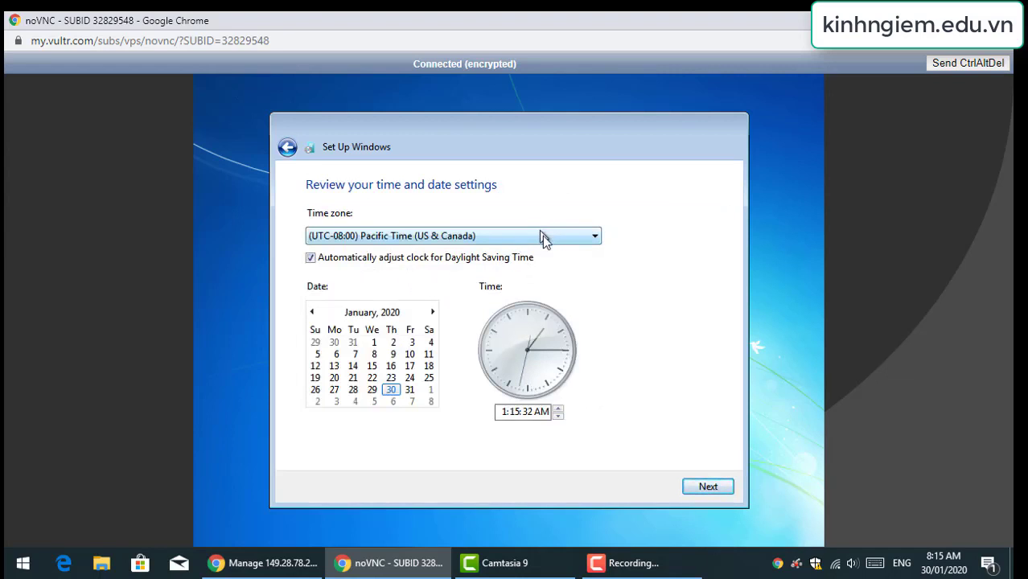
{"action": "left_click", "coordinate": [542, 236]}
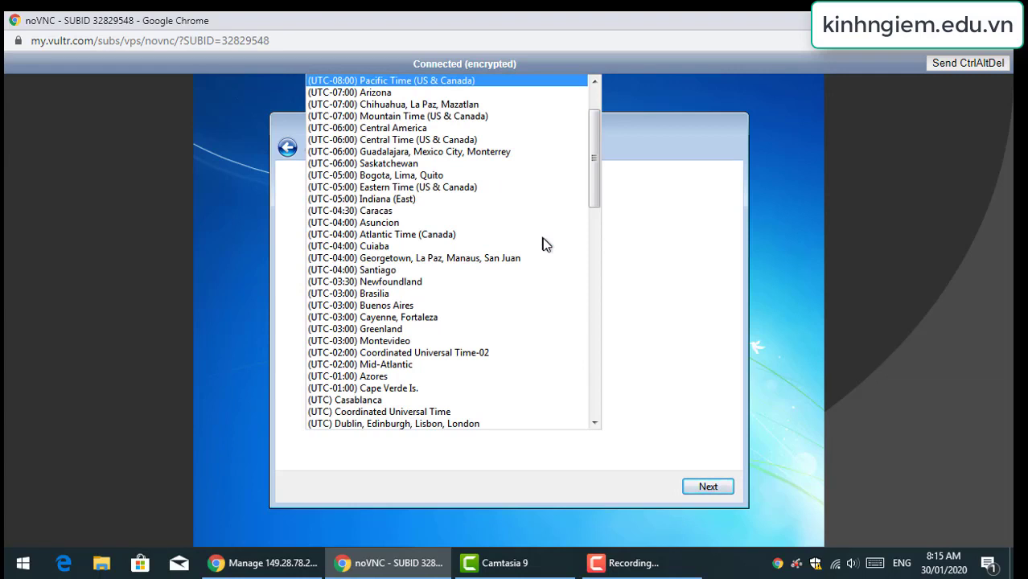
{"action": "scroll", "coordinate": [543, 241], "scroll_direction": "down", "scroll_amount": 4}
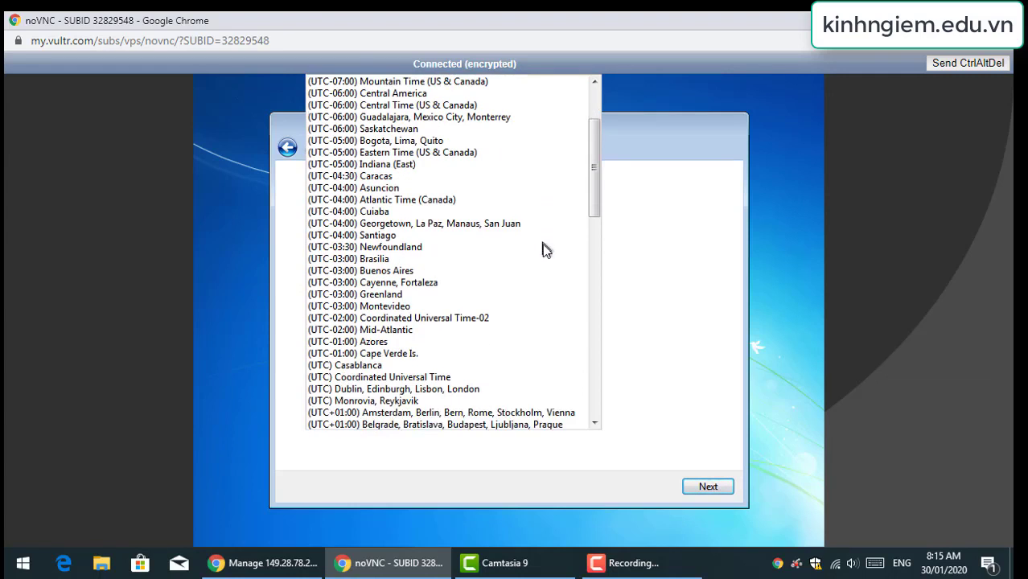
{"action": "scroll", "coordinate": [543, 256], "scroll_direction": "down", "scroll_amount": 5}
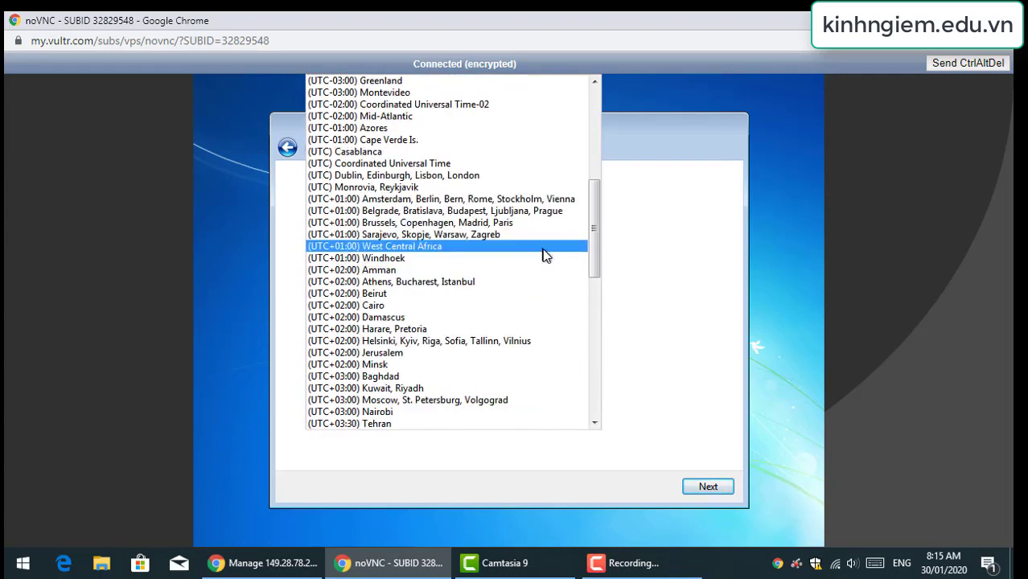
{"action": "scroll", "coordinate": [537, 275], "scroll_direction": "down", "scroll_amount": 11}
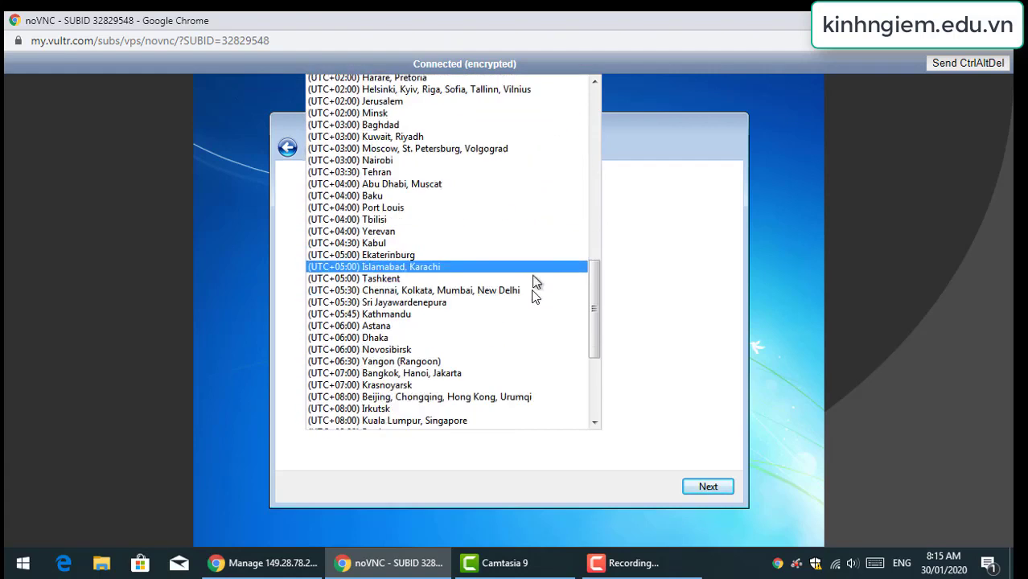
{"action": "scroll", "coordinate": [535, 312], "scroll_direction": "down", "scroll_amount": 2}
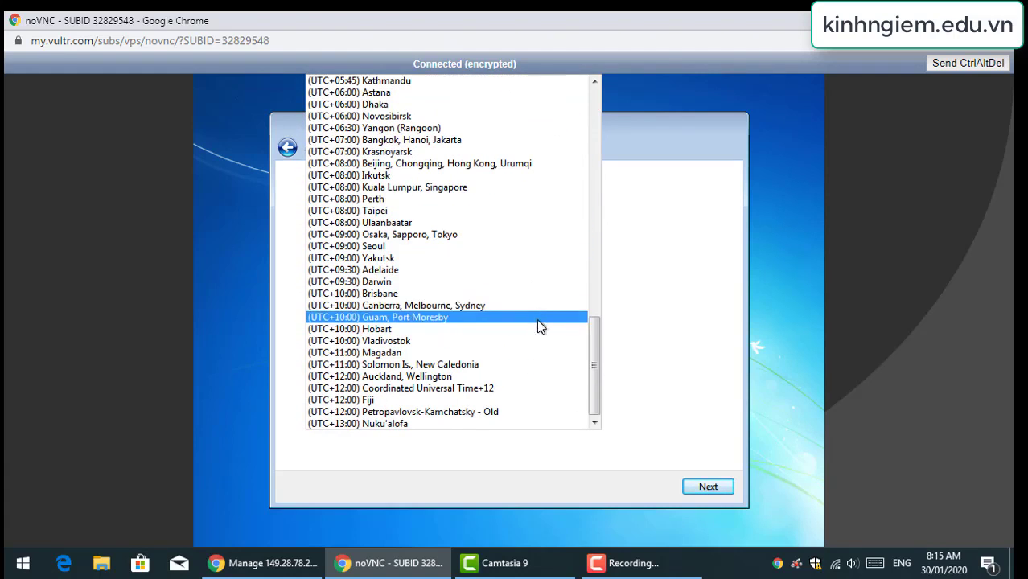
{"action": "scroll", "coordinate": [539, 325], "scroll_direction": "up", "scroll_amount": 18}
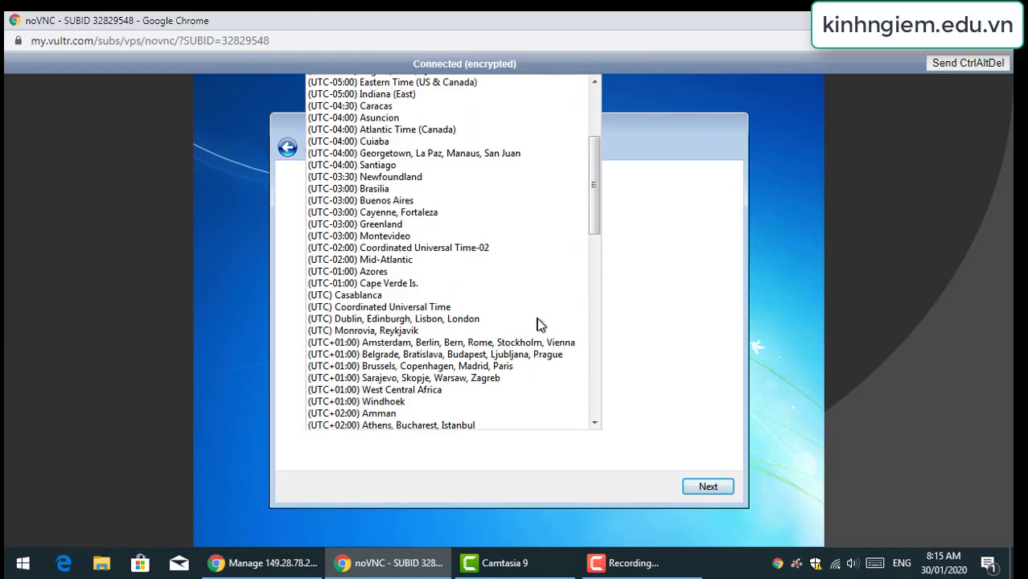
{"action": "left_click", "coordinate": [684, 278]}
{"action": "left_click", "coordinate": [709, 483]}
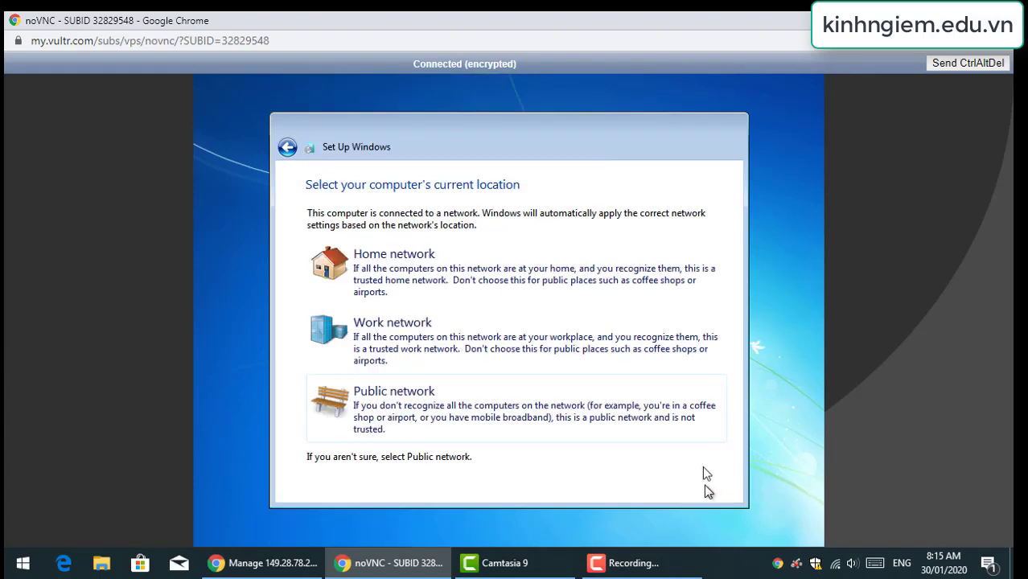
{"action": "left_click", "coordinate": [475, 418]}
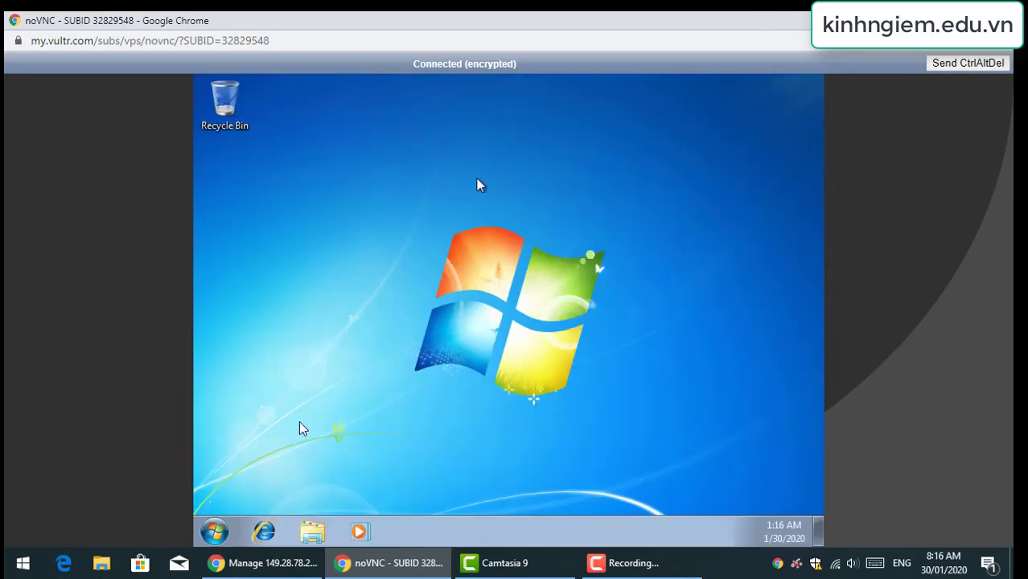
Check the Local Area Connection details for IPv4 149.28.78.210, then close all network windows
{"action": "left_click", "coordinate": [212, 531]}
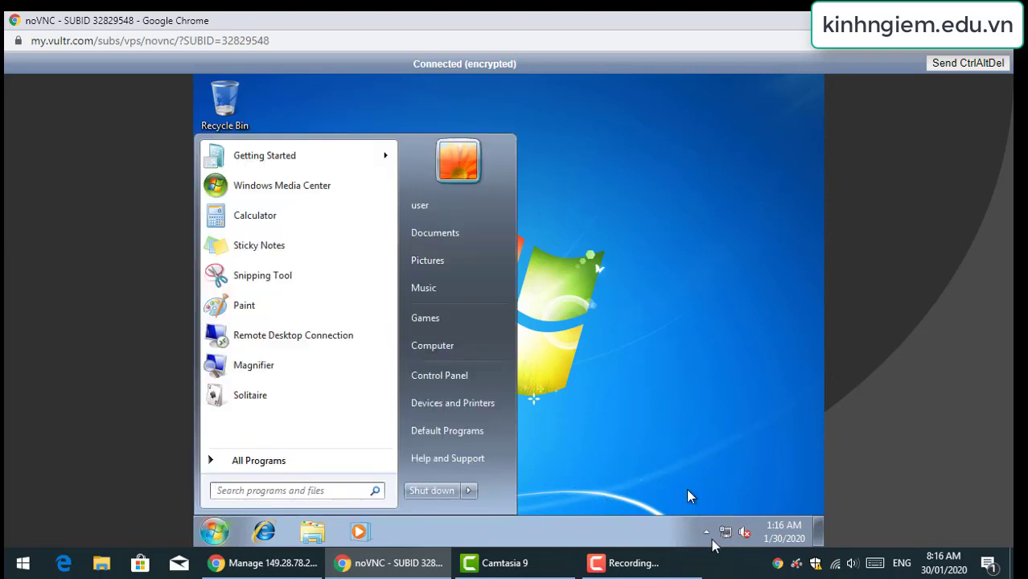
{"action": "left_click", "coordinate": [706, 532]}
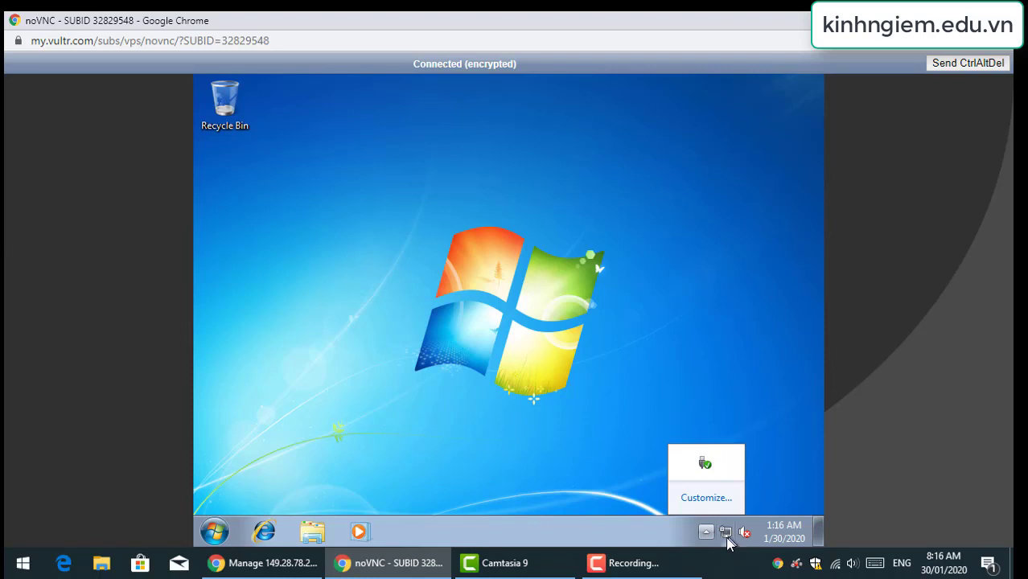
{"action": "left_click", "coordinate": [725, 532]}
{"action": "left_click", "coordinate": [728, 505]}
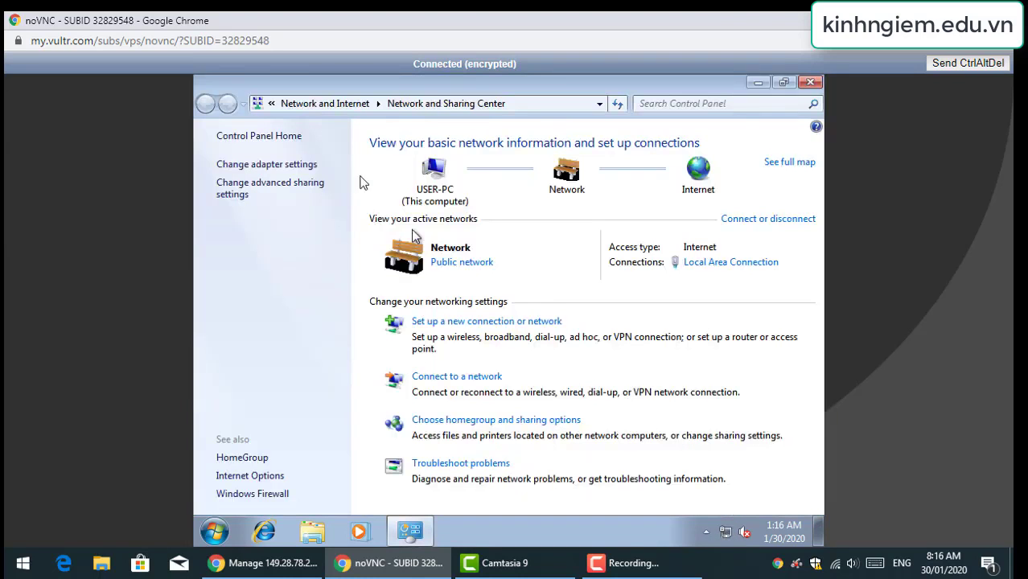
{"action": "left_click", "coordinate": [729, 264]}
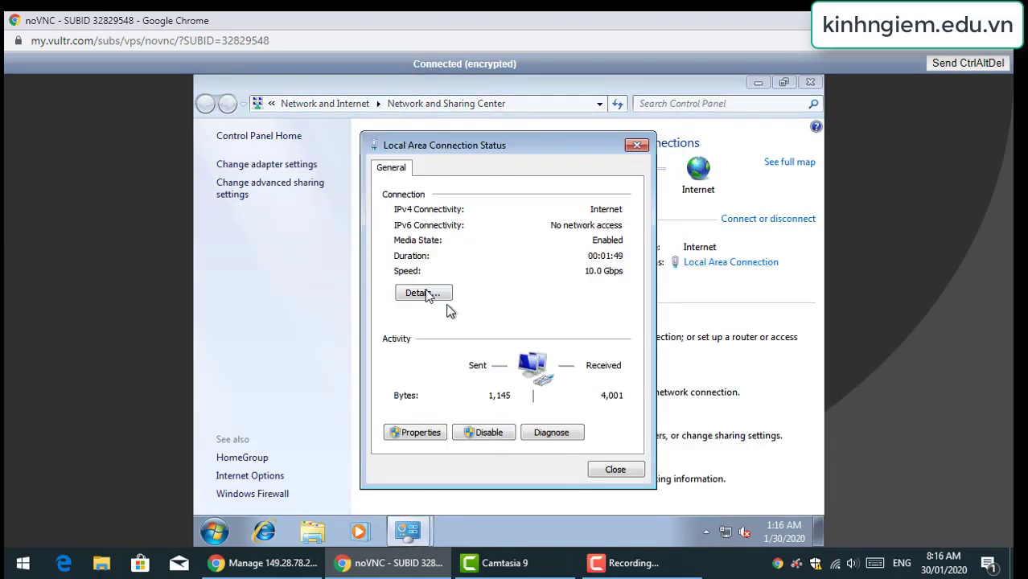
{"action": "left_click", "coordinate": [424, 295]}
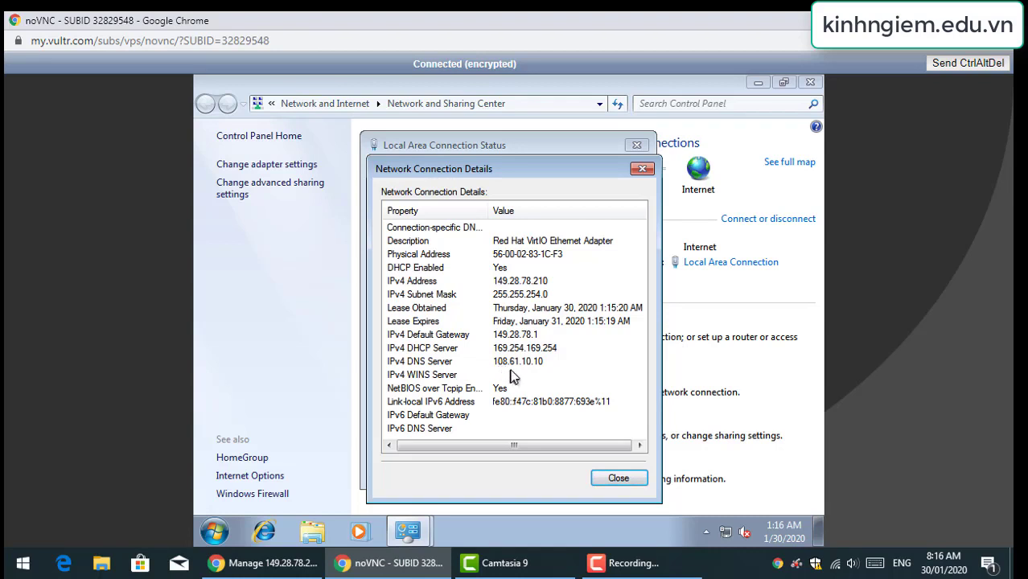
{"action": "left_click", "coordinate": [613, 480]}
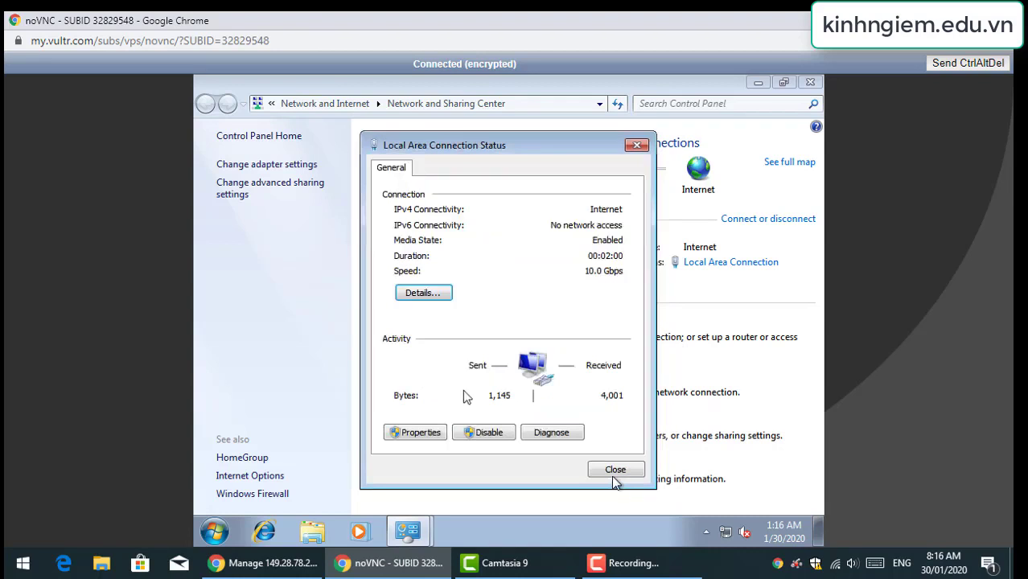
{"action": "left_click", "coordinate": [608, 470]}
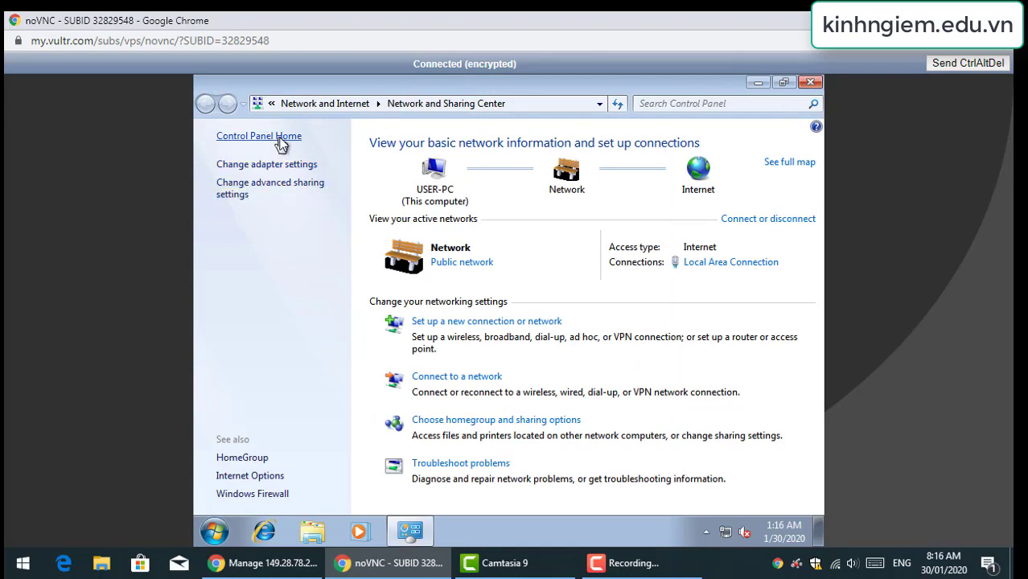
{"action": "left_click", "coordinate": [811, 82]}
Try opening system.cpl from the Run box, which fails, and cancel it
{"action": "left_click", "coordinate": [215, 532]}
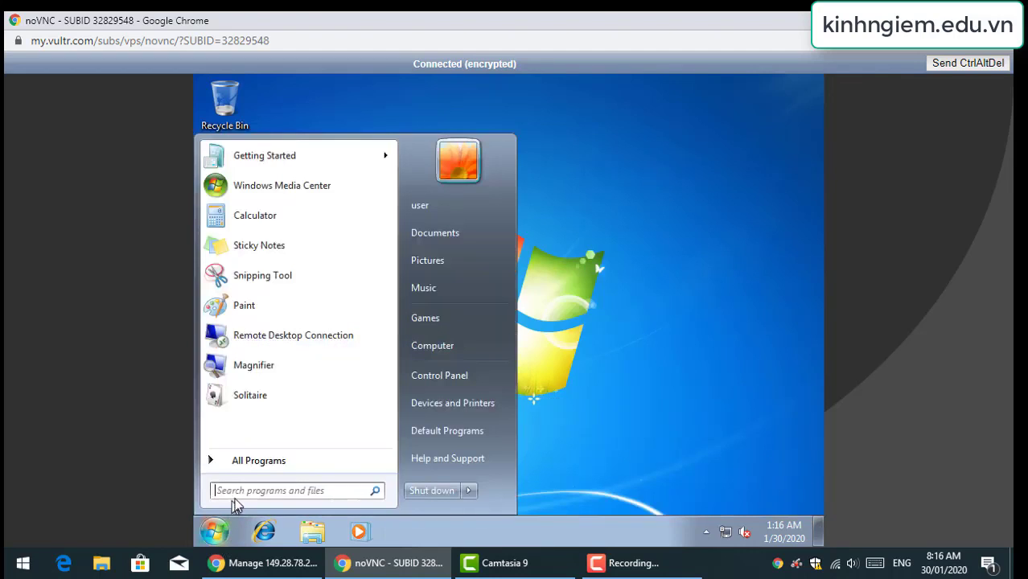
{"action": "type", "text": "n"}
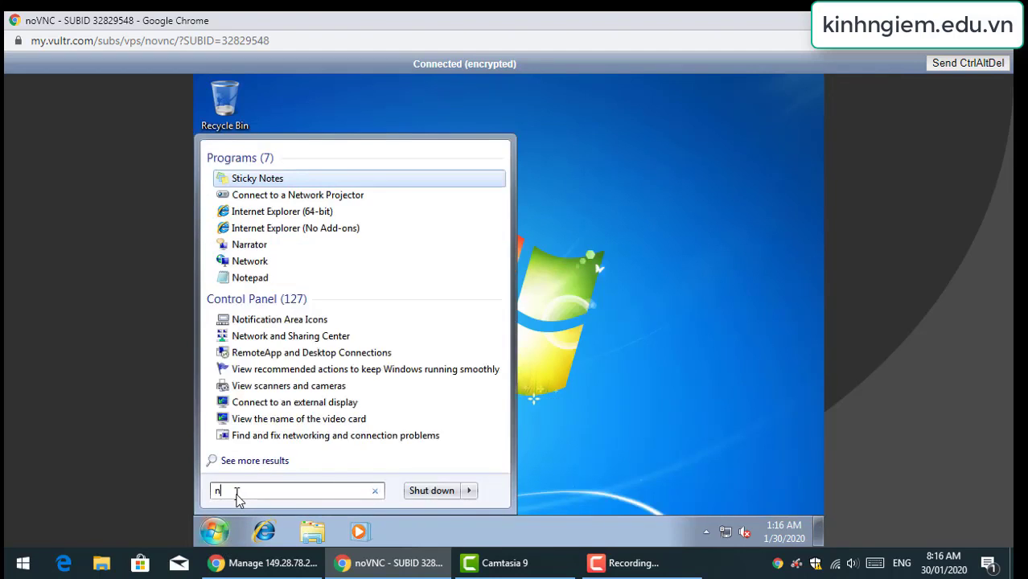
{"action": "key", "text": "BackSpace"}
{"action": "type", "text": "run"}
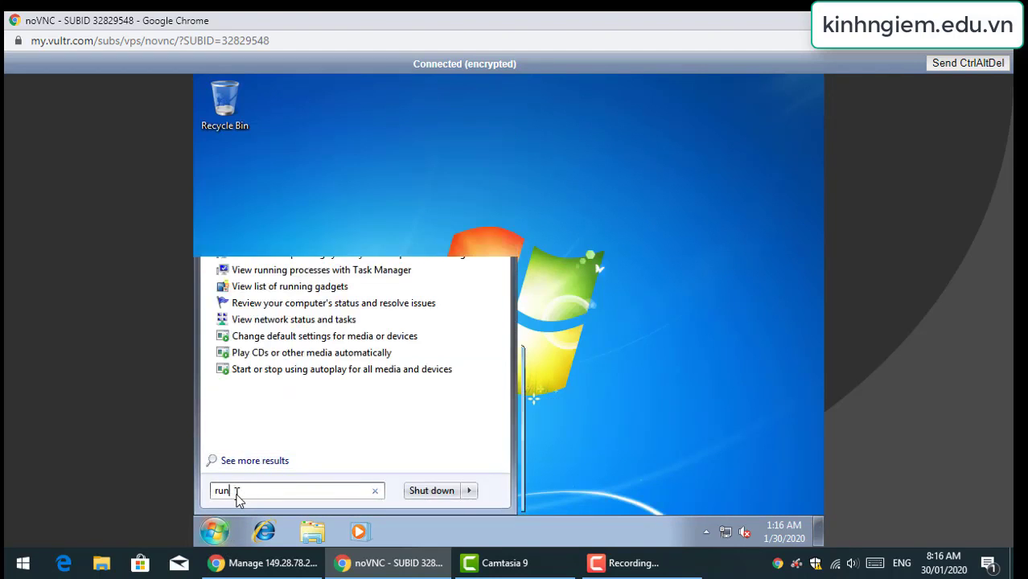
{"action": "key", "text": "Return"}
{"action": "type", "text": "s"}
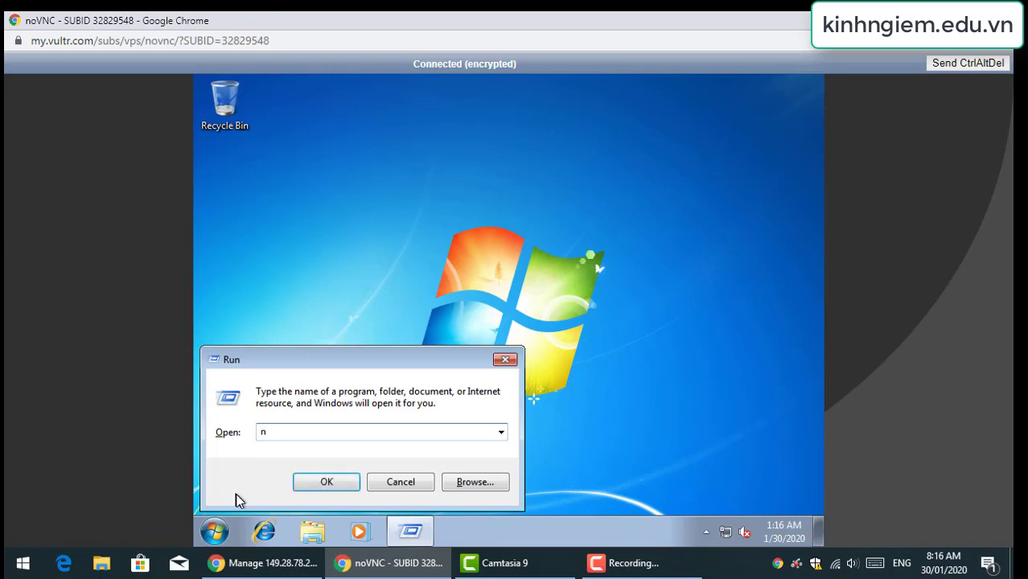
{"action": "key", "text": "BackSpace"}
{"action": "type", "text": "system.cpl"}
{"action": "key", "text": "Return"}
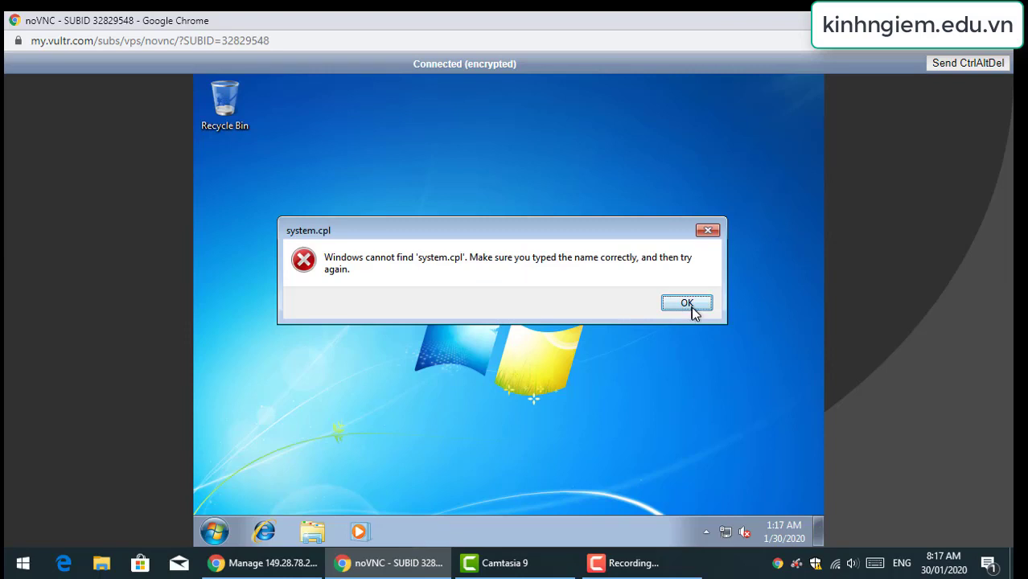
{"action": "left_click", "coordinate": [689, 305]}
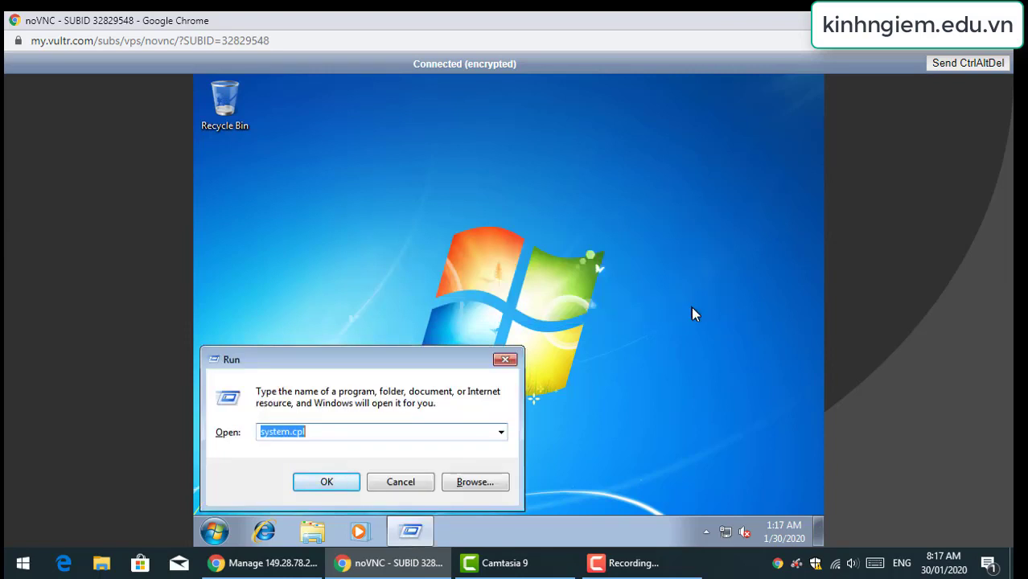
{"action": "type", "text": "system"}
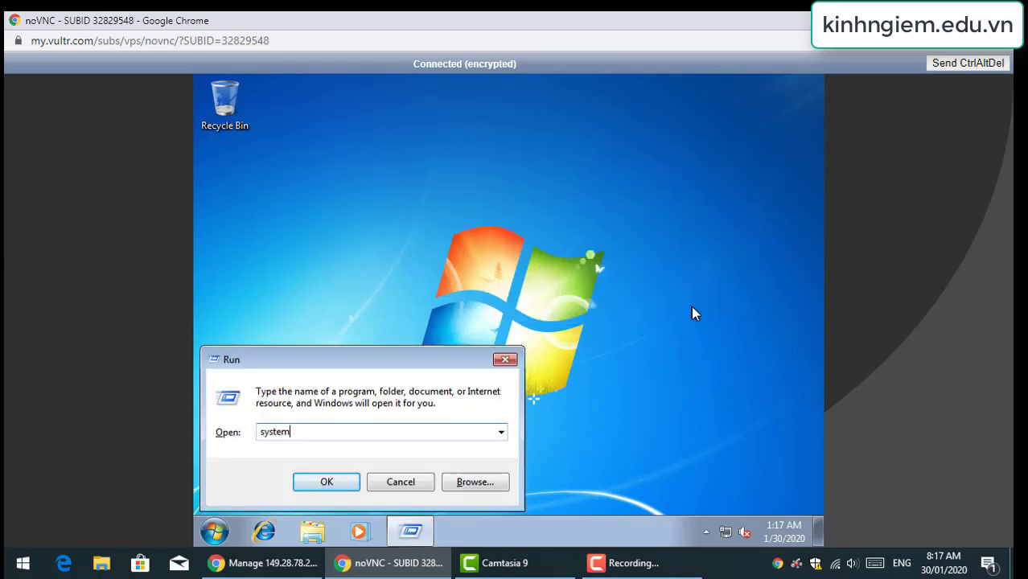
{"action": "type", "text": ".cpl"}
{"action": "key", "text": "Return"}
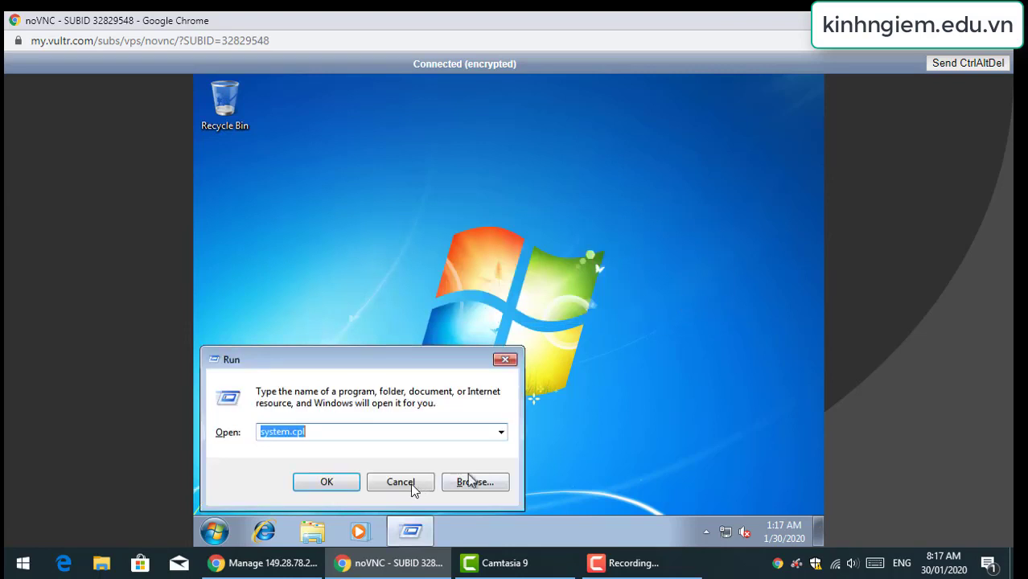
{"action": "left_click", "coordinate": [412, 482]}
Open Computer's System properties and allow Remote Desktop connections from any version
{"action": "left_click", "coordinate": [312, 533]}
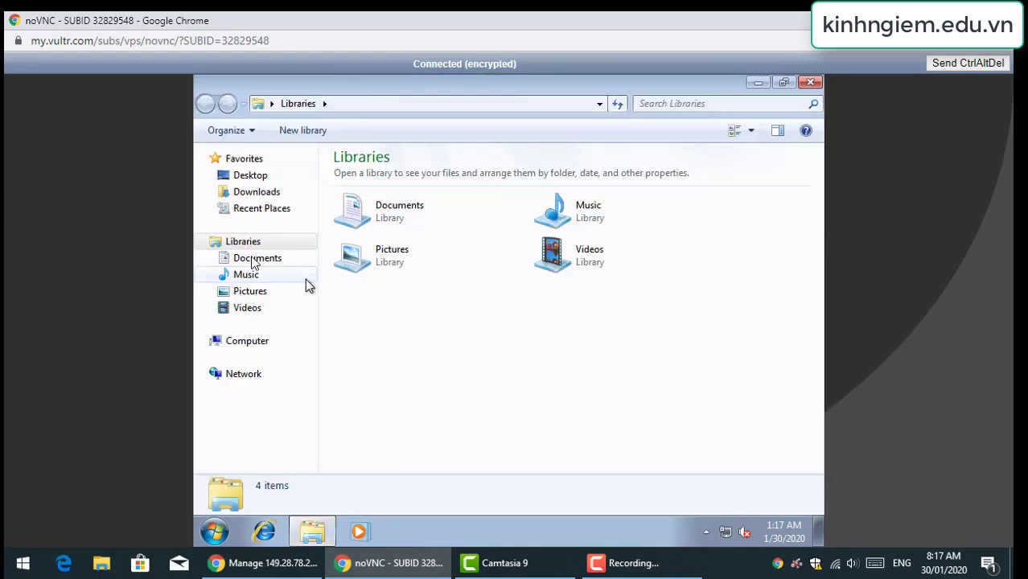
{"action": "right_click", "coordinate": [245, 343]}
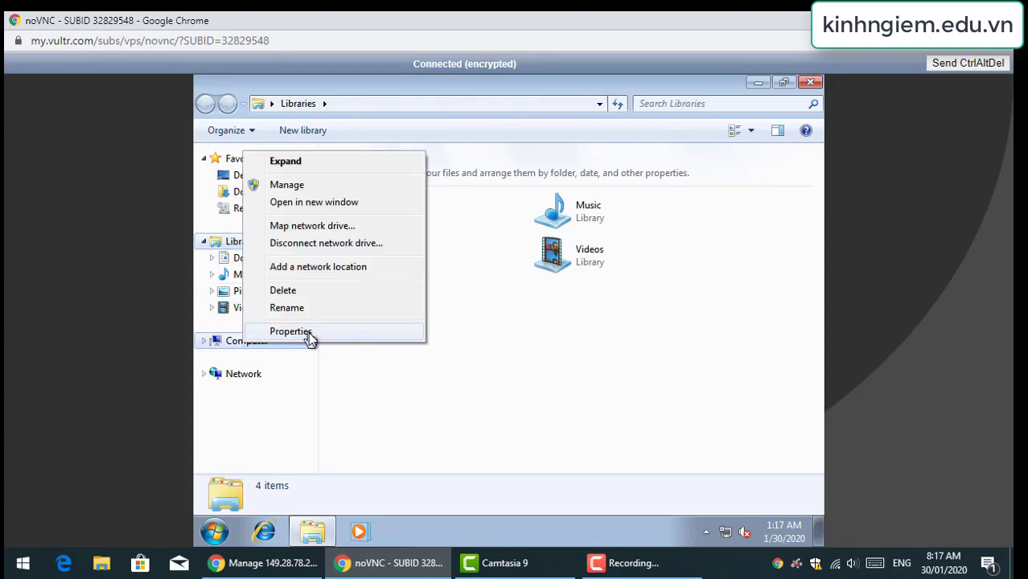
{"action": "left_click", "coordinate": [290, 331]}
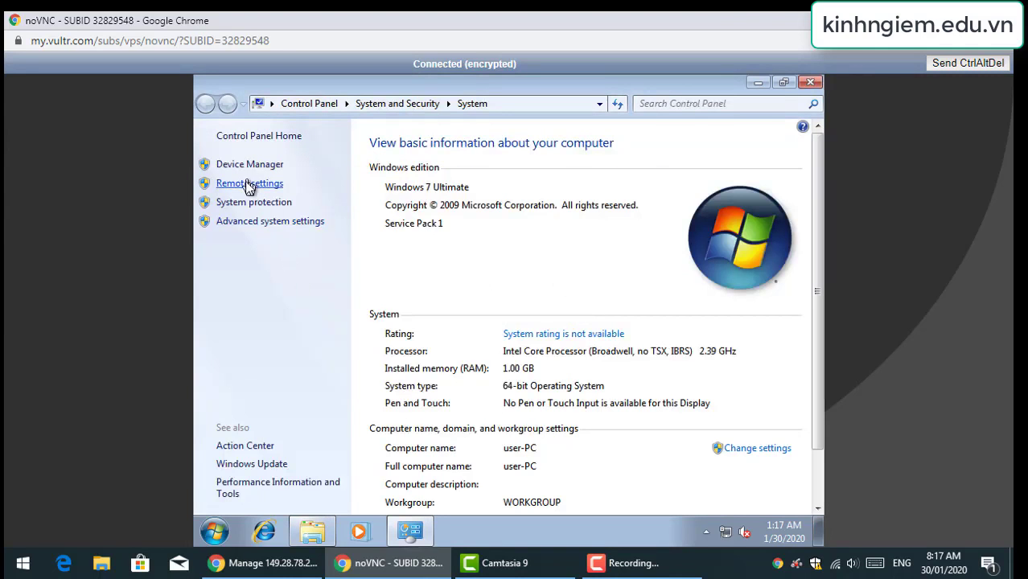
{"action": "left_click", "coordinate": [248, 185]}
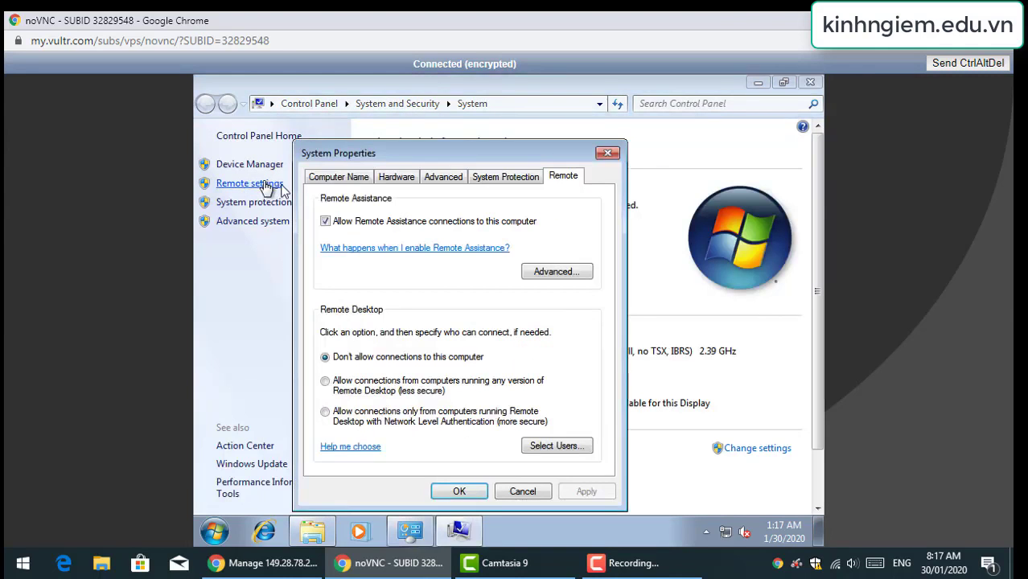
{"action": "left_click", "coordinate": [378, 388]}
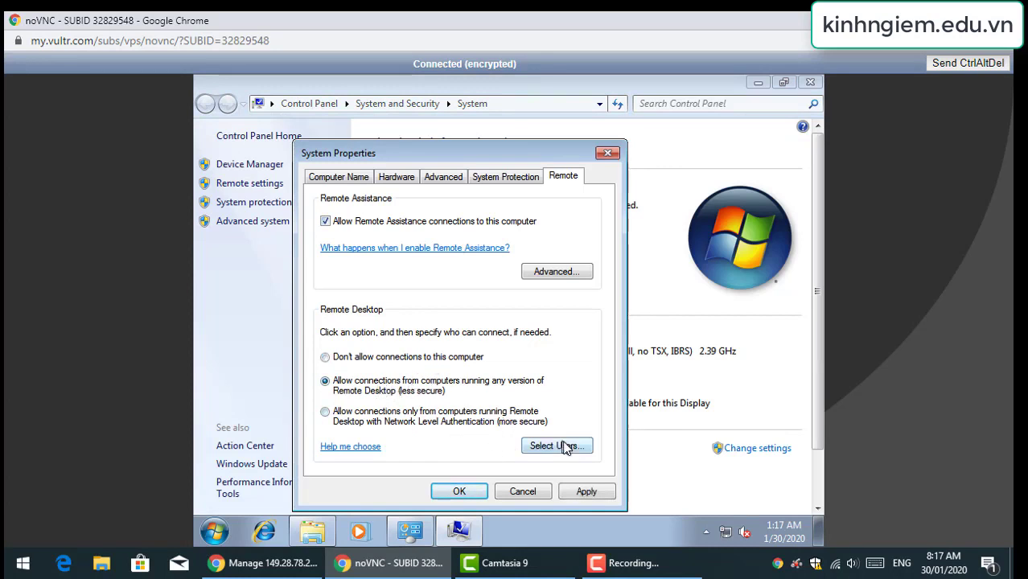
Add the local user account to Remote Desktop users, apply the settings, and close System
{"action": "left_click", "coordinate": [563, 447]}
{"action": "left_click", "coordinate": [340, 332]}
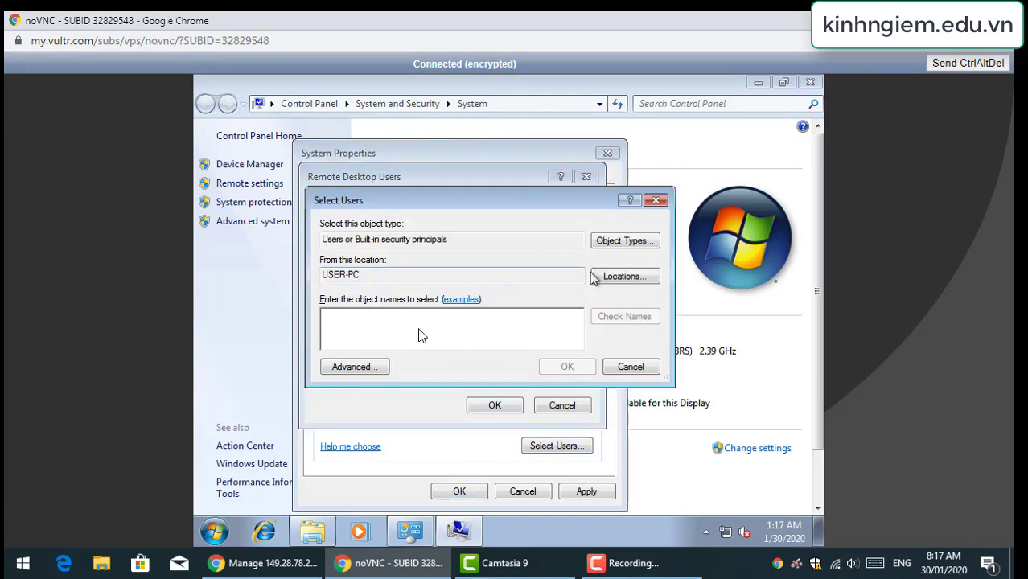
{"action": "left_click", "coordinate": [347, 367]}
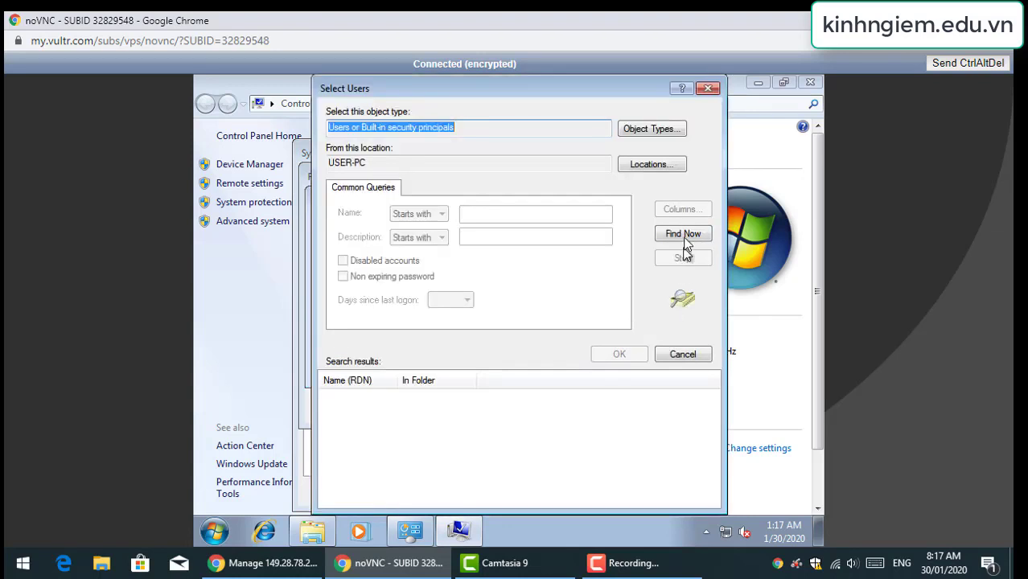
{"action": "left_click", "coordinate": [684, 235]}
{"action": "key", "text": "End"}
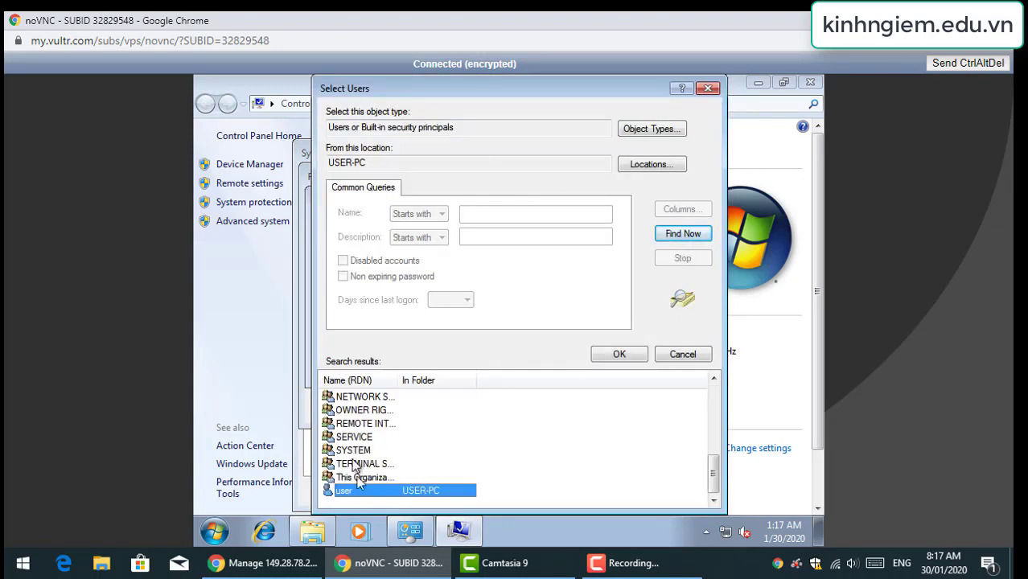
{"action": "left_click", "coordinate": [611, 362]}
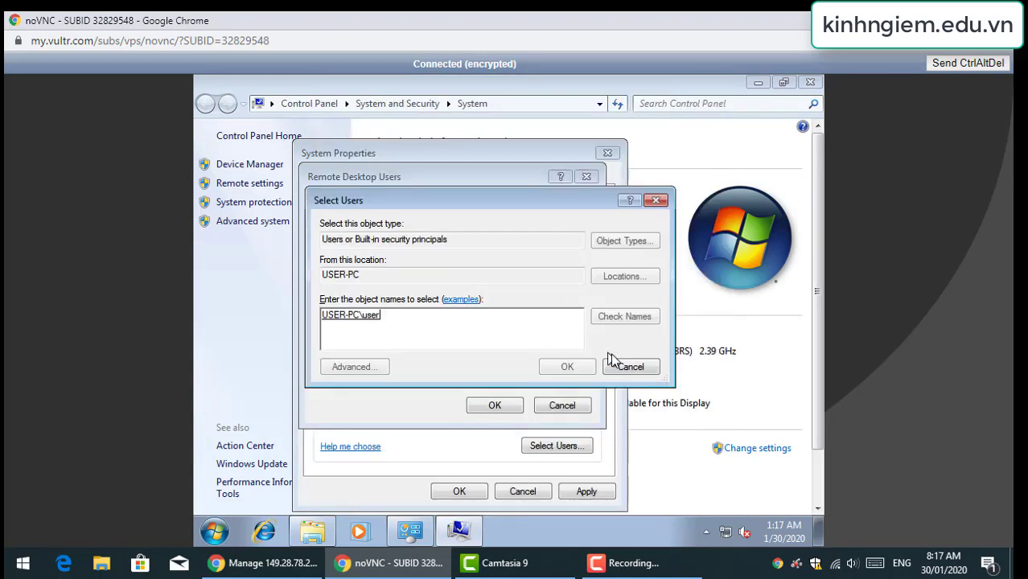
{"action": "left_click", "coordinate": [561, 364]}
{"action": "left_click", "coordinate": [495, 405]}
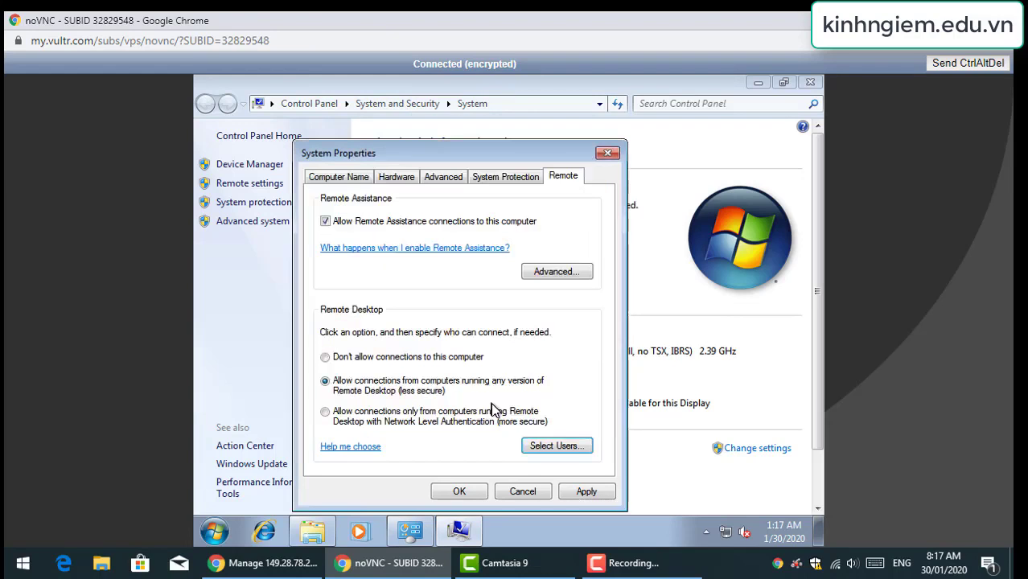
{"action": "left_click", "coordinate": [567, 494]}
{"action": "left_click", "coordinate": [453, 494]}
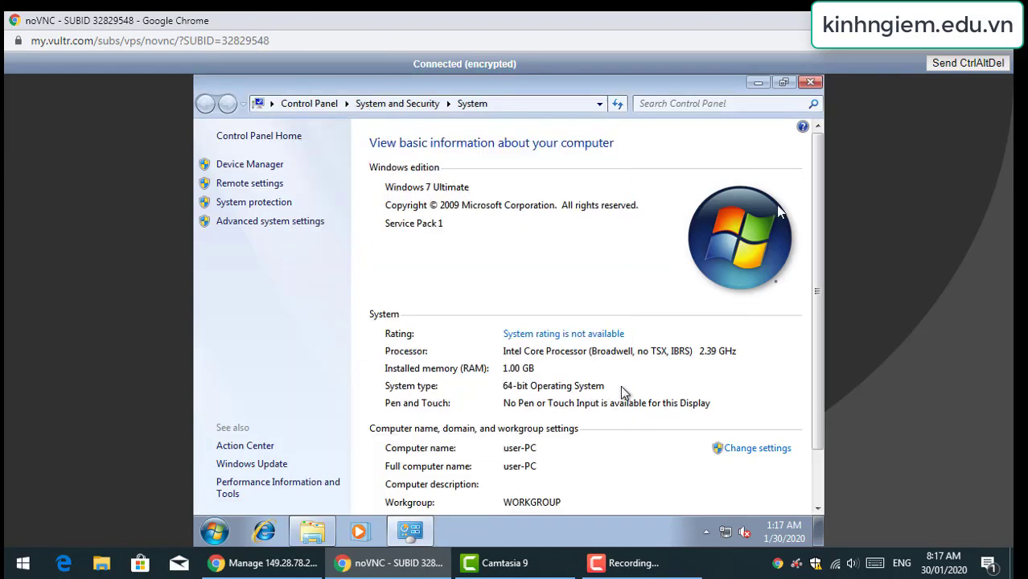
{"action": "left_click", "coordinate": [808, 85]}
Close the console tab and glance over vps-free's usage graphs and overview in Vultr
{"action": "key", "text": "ctrl+w"}
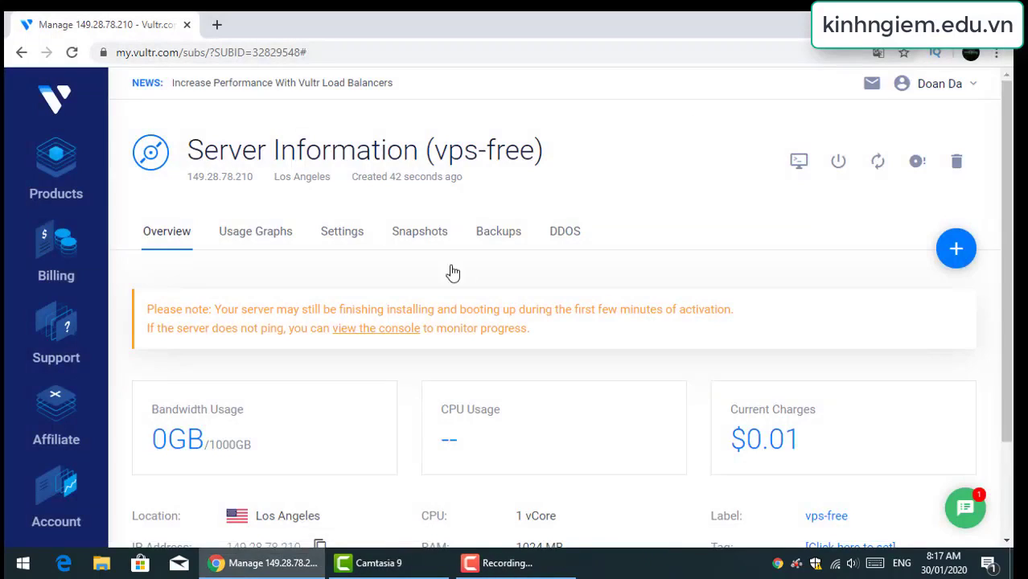
{"action": "scroll", "coordinate": [689, 457], "scroll_direction": "down", "scroll_amount": 2}
{"action": "scroll", "coordinate": [616, 439], "scroll_direction": "up", "scroll_amount": 3}
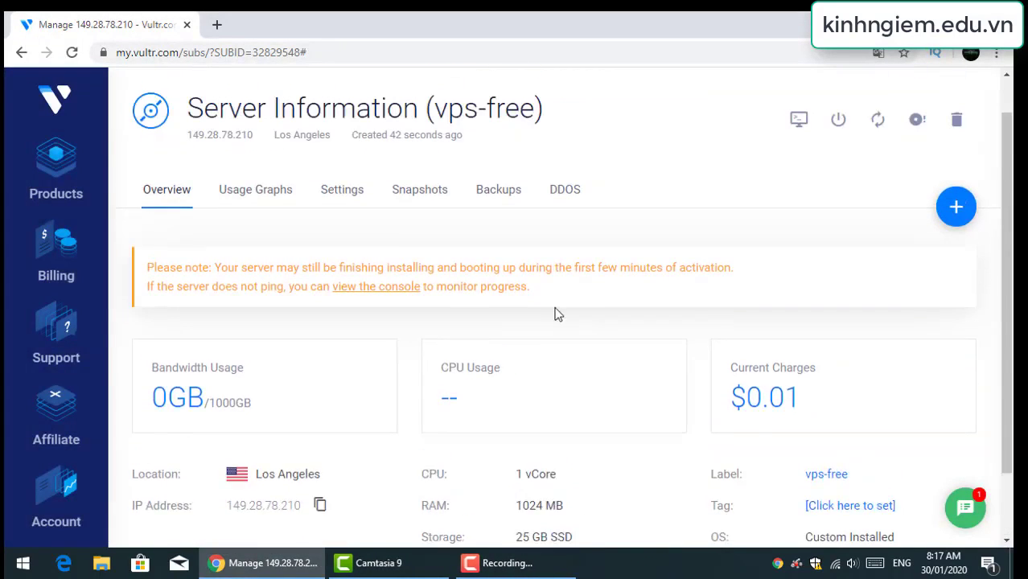
{"action": "left_click", "coordinate": [263, 240]}
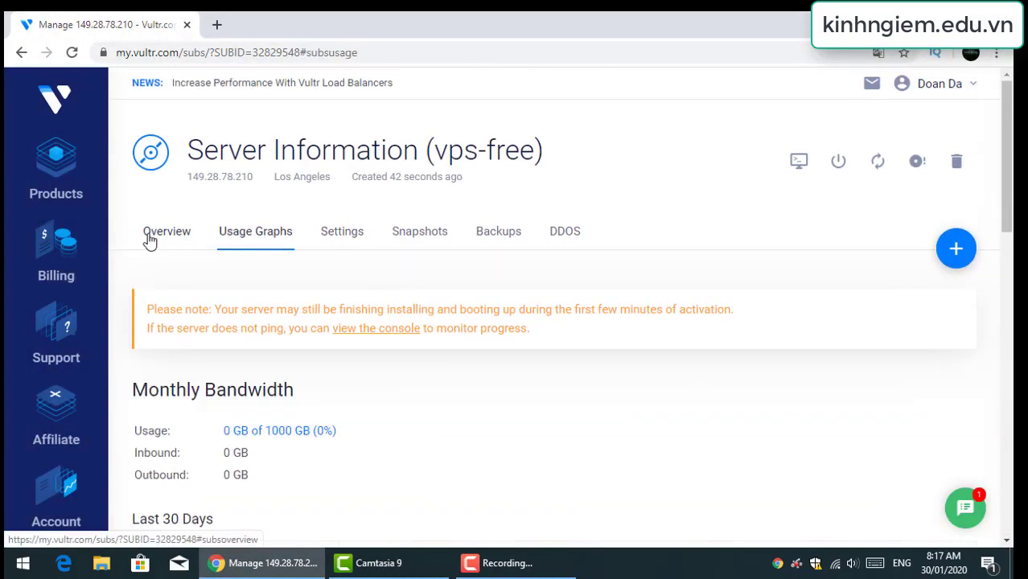
{"action": "left_click", "coordinate": [149, 238]}
{"action": "scroll", "coordinate": [344, 314], "scroll_direction": "down", "scroll_amount": 2}
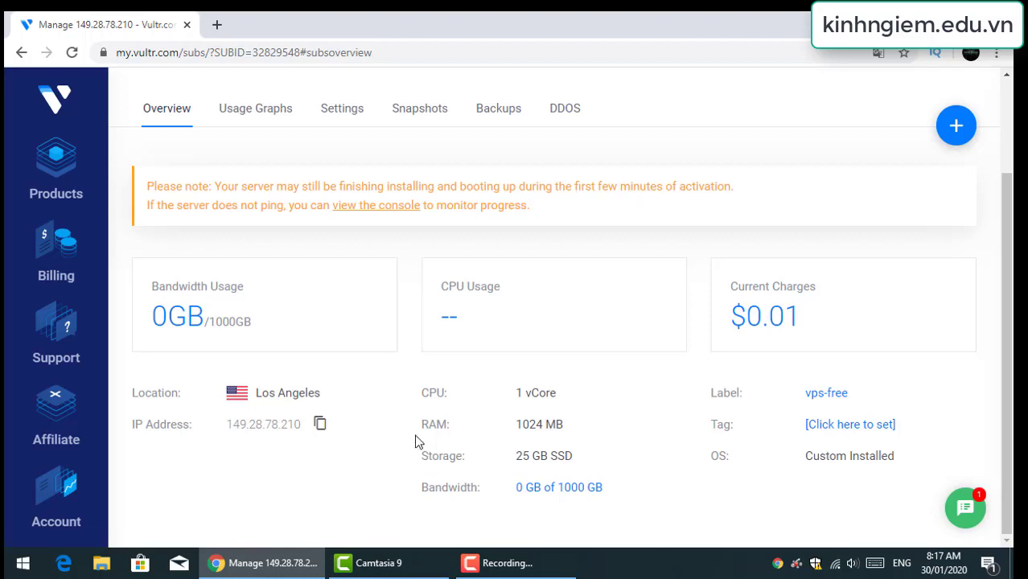
Start a Remote Desktop Connection to 149.28.78.210
{"action": "key", "text": "super+r"}
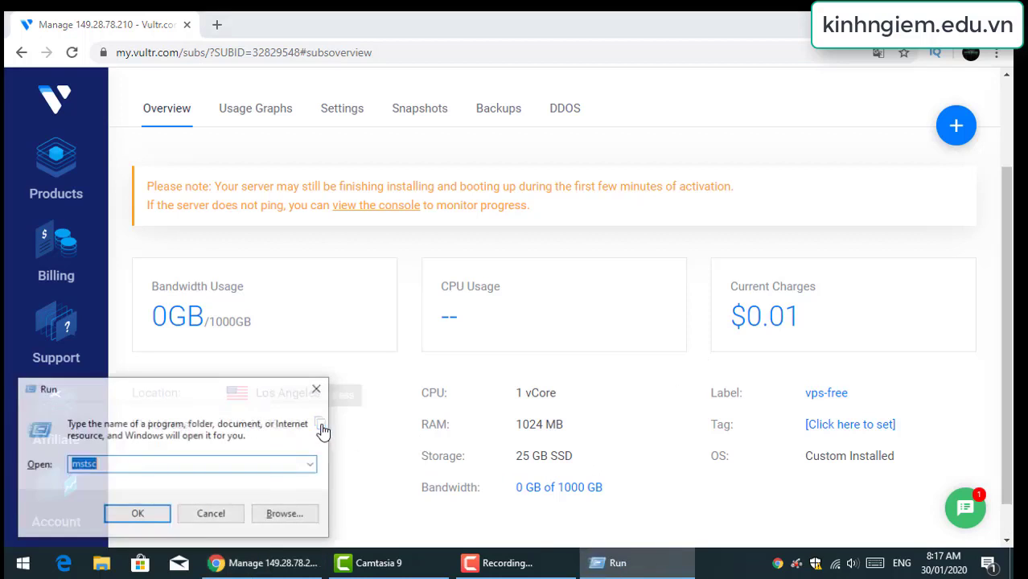
{"action": "key", "text": "Return"}
{"action": "type", "text": "149.28.78.210"}
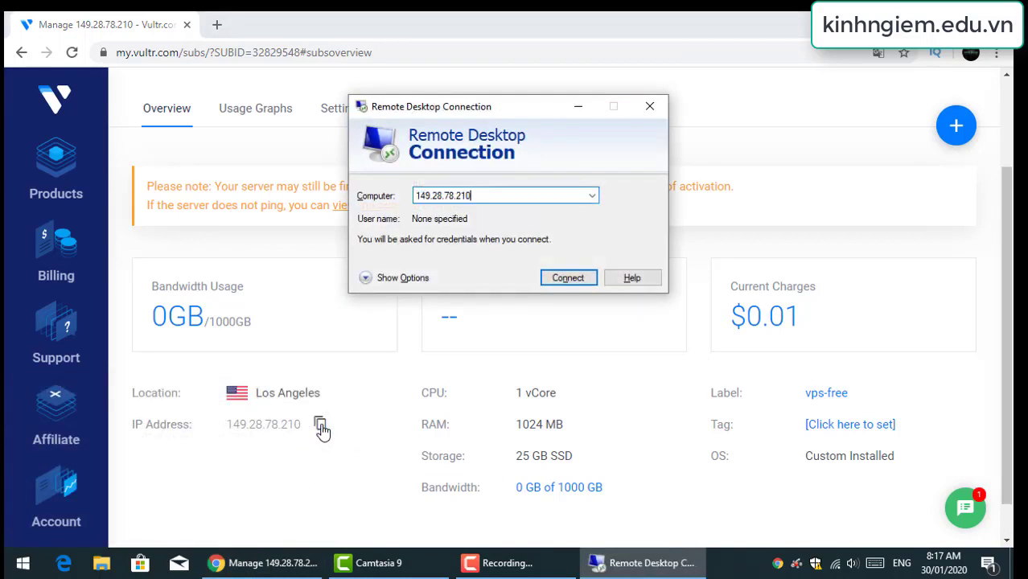
{"action": "left_click", "coordinate": [563, 280]}
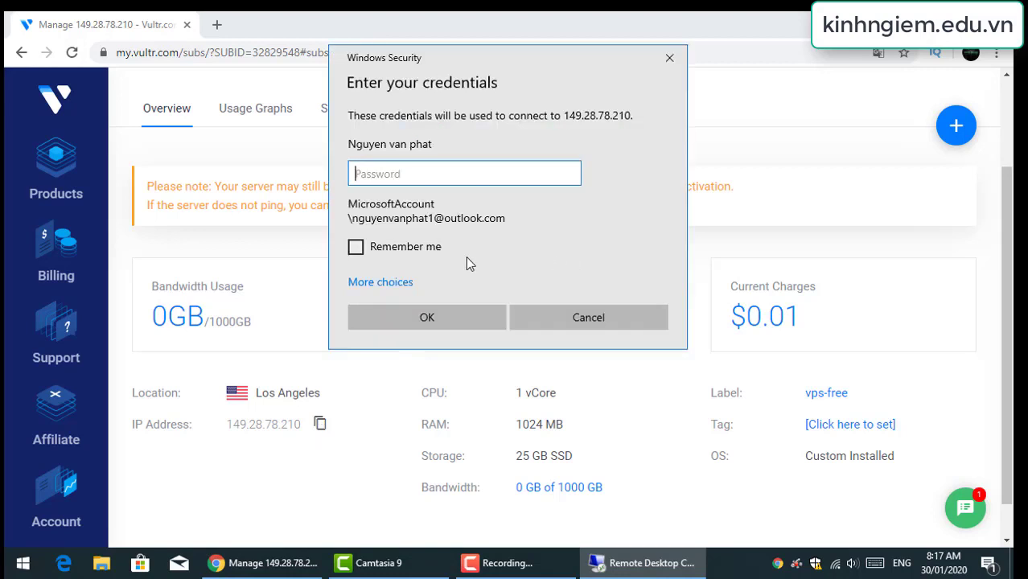
Sign in with a different account as 'user' with its password and accept the certificate
{"action": "left_click", "coordinate": [379, 282]}
{"action": "left_click", "coordinate": [425, 362]}
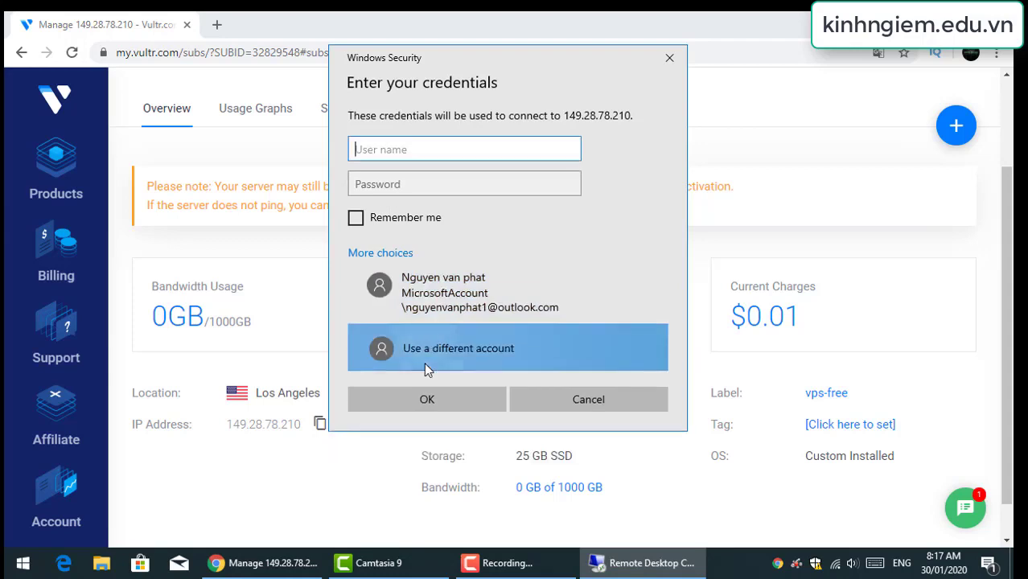
{"action": "type", "text": "user"}
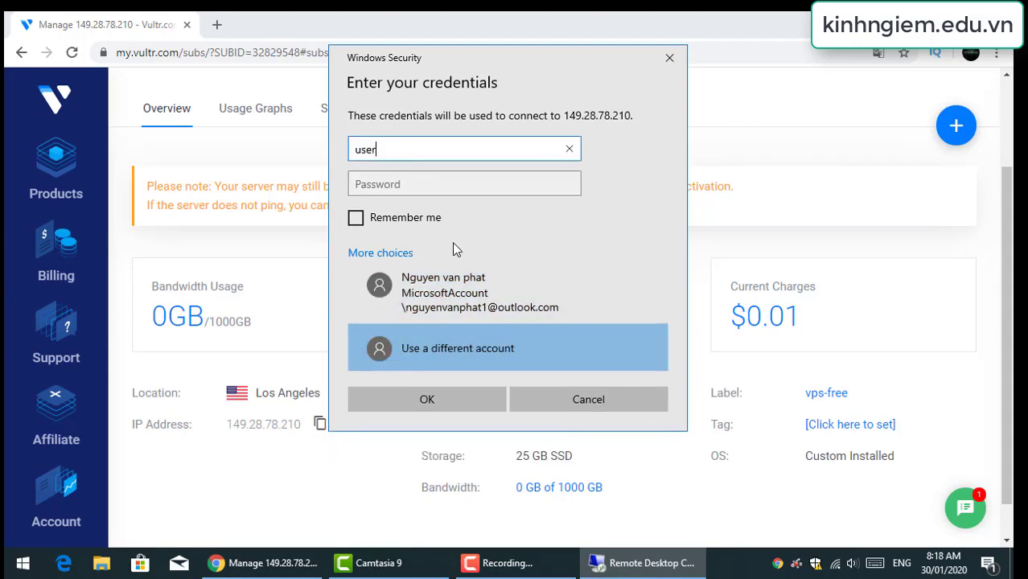
{"action": "key", "text": "Tab"}
{"action": "key", "text": "ctrl+v"}
{"action": "key", "text": "Return"}
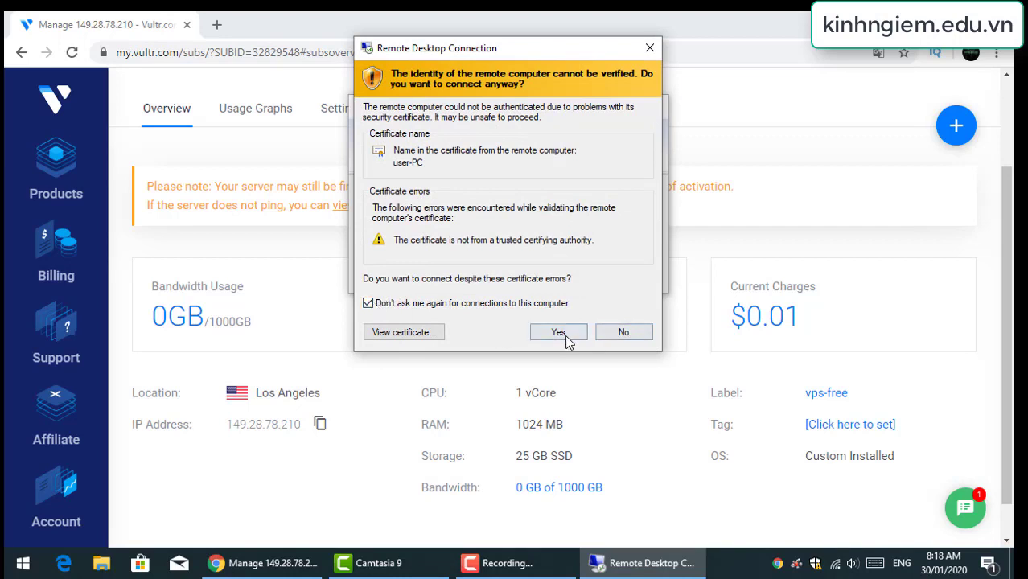
{"action": "left_click", "coordinate": [565, 335]}
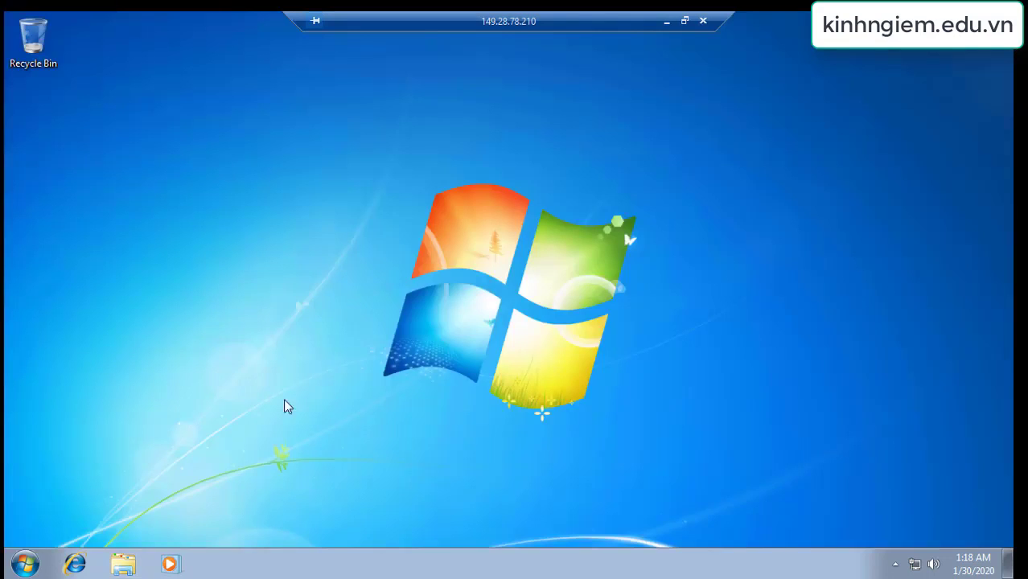
Launch Internet Explorer, search for chrome, and open the Google Chrome download page
{"action": "left_click", "coordinate": [75, 565]}
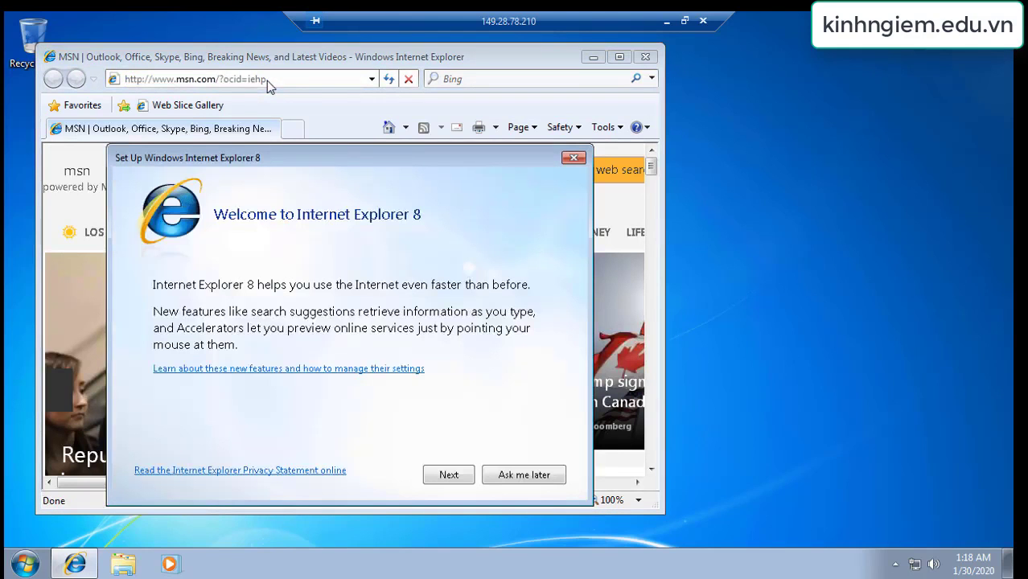
{"action": "left_click", "coordinate": [571, 156]}
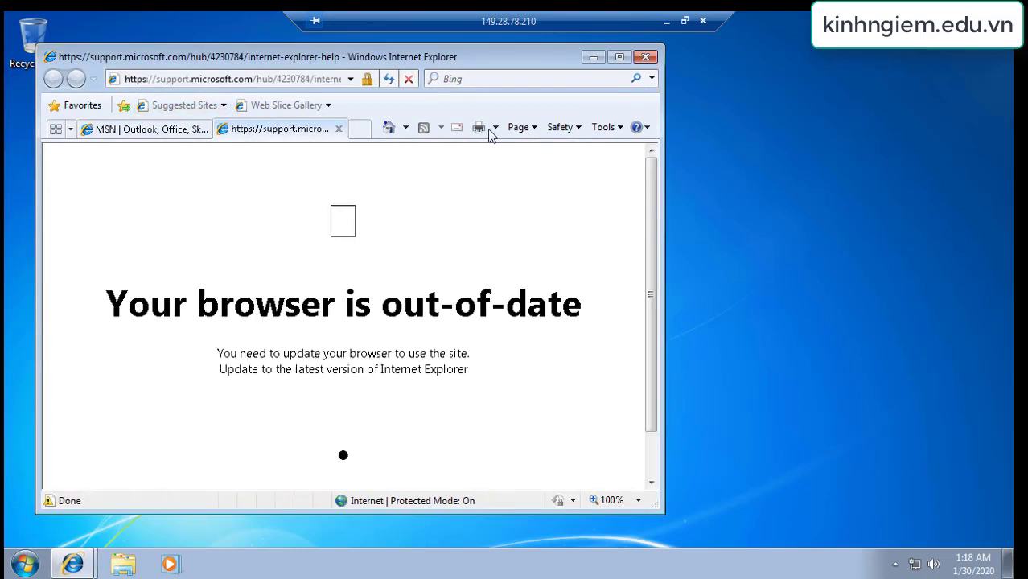
{"action": "left_click", "coordinate": [188, 83]}
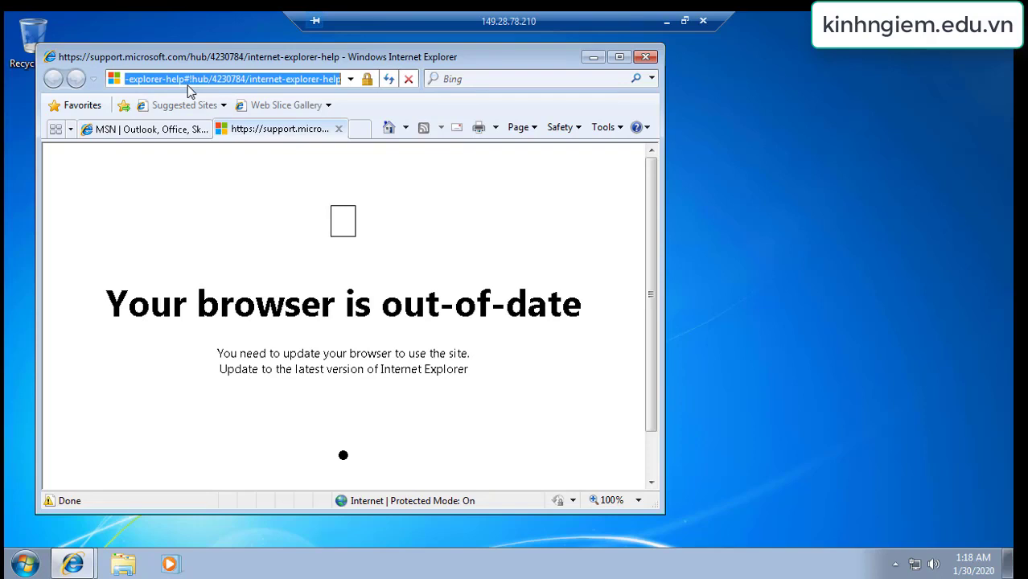
{"action": "type", "text": "chorme"}
{"action": "key", "text": "Return"}
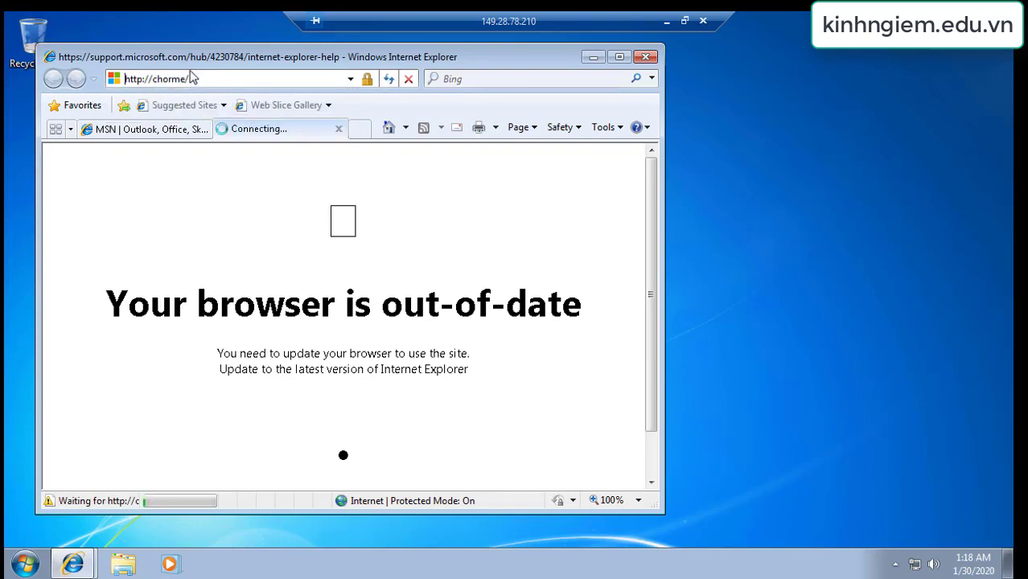
{"action": "scroll", "coordinate": [321, 338], "scroll_direction": "down", "scroll_amount": 2}
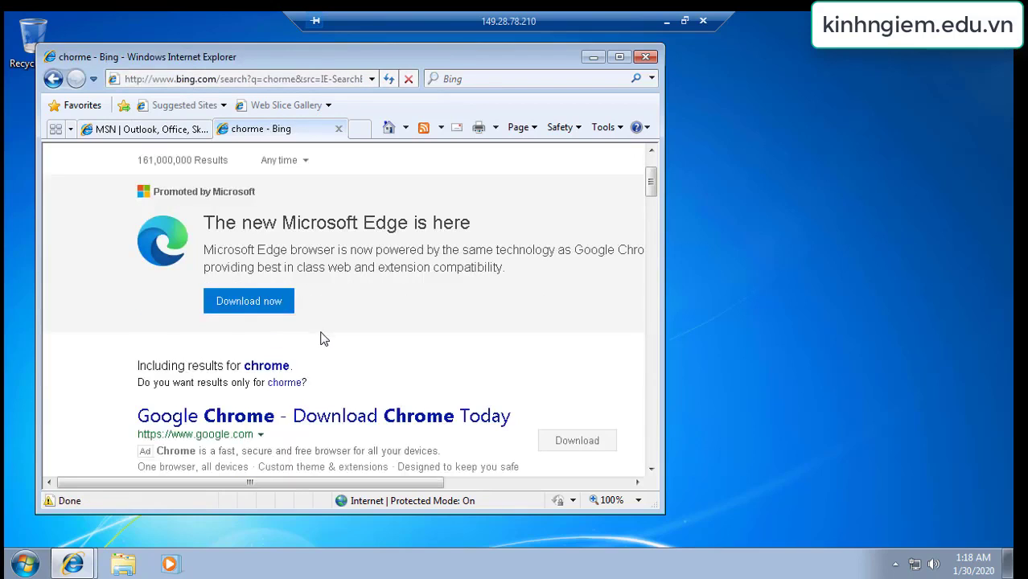
{"action": "scroll", "coordinate": [320, 338], "scroll_direction": "down", "scroll_amount": 2}
{"action": "left_click", "coordinate": [225, 318]}
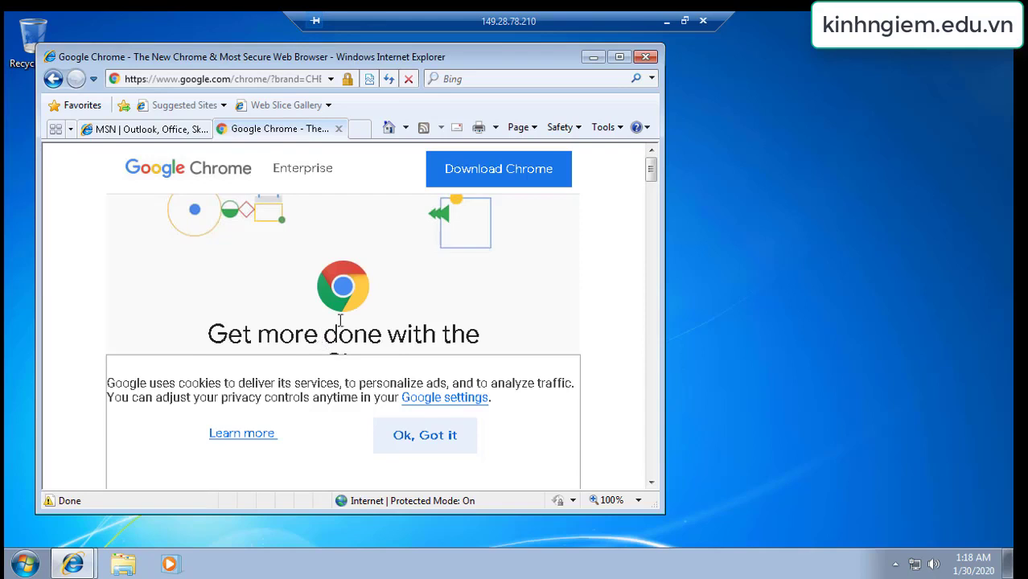
Accept the terms, run ChromeSetup.exe with admin approval, and close Internet Explorer
{"action": "scroll", "coordinate": [341, 320], "scroll_direction": "down", "scroll_amount": 1}
{"action": "left_click", "coordinate": [490, 174]}
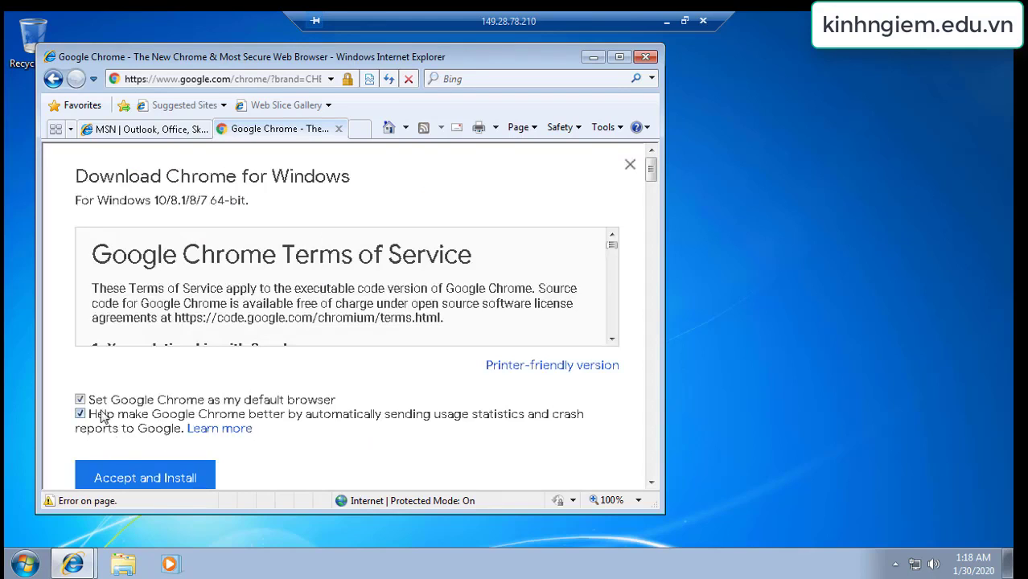
{"action": "left_click", "coordinate": [105, 480]}
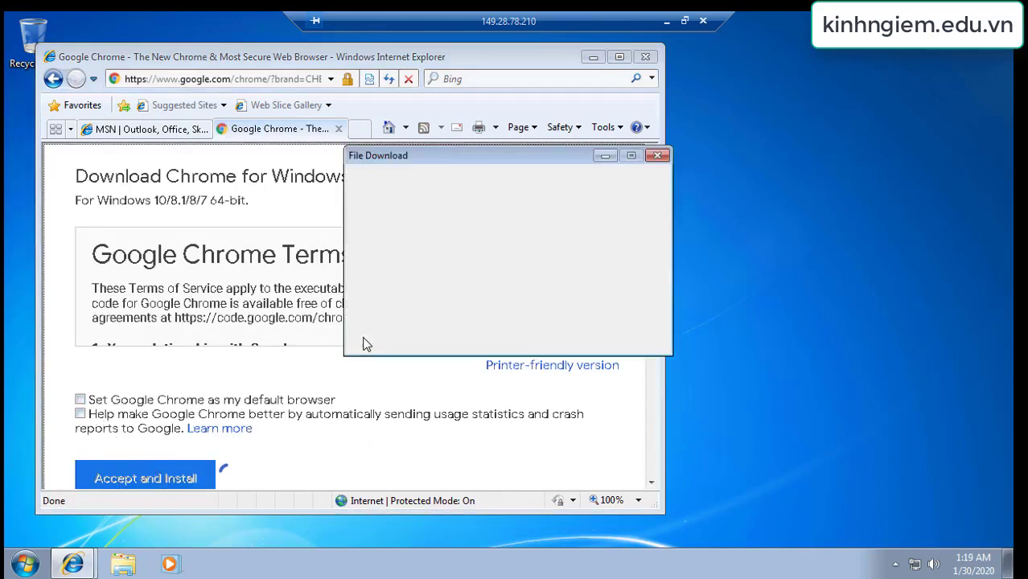
{"action": "left_click", "coordinate": [486, 299]}
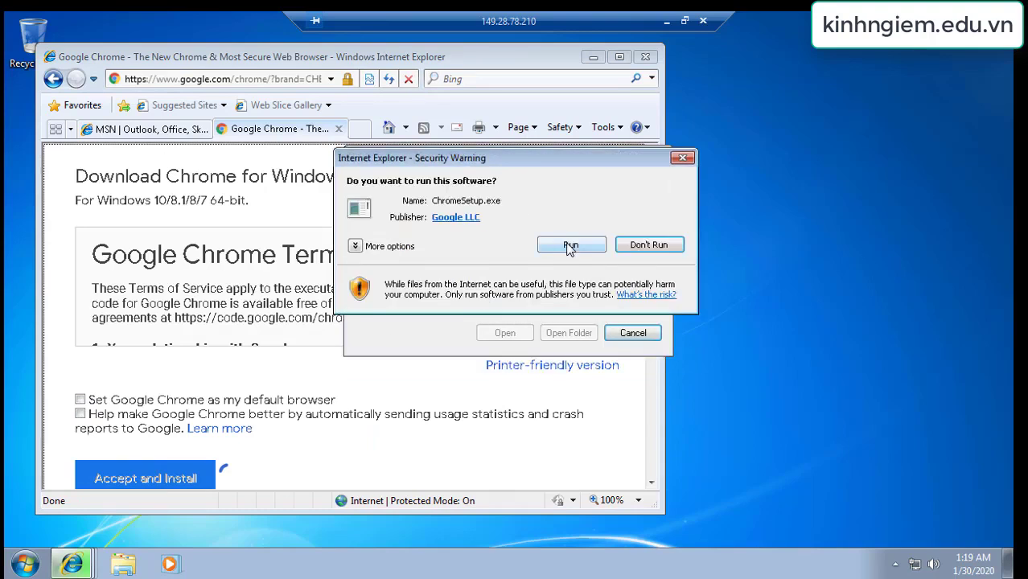
{"action": "left_click", "coordinate": [569, 246]}
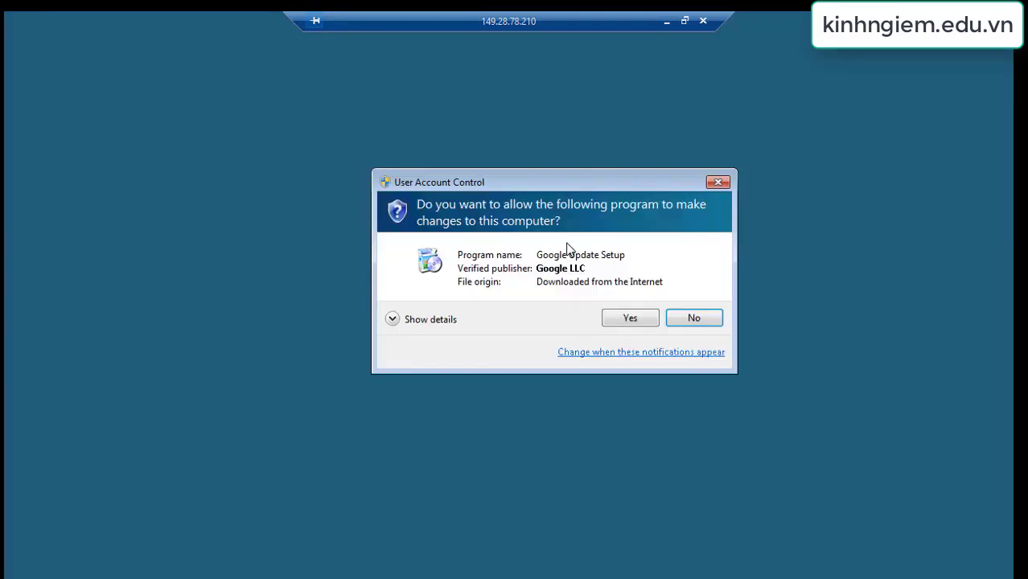
{"action": "left_click", "coordinate": [612, 319]}
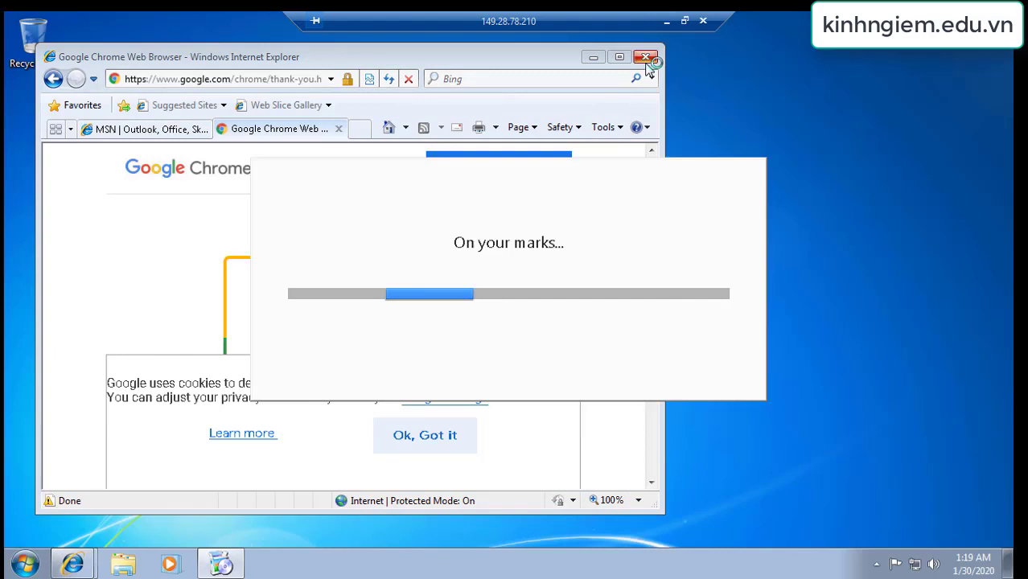
{"action": "left_click", "coordinate": [646, 57]}
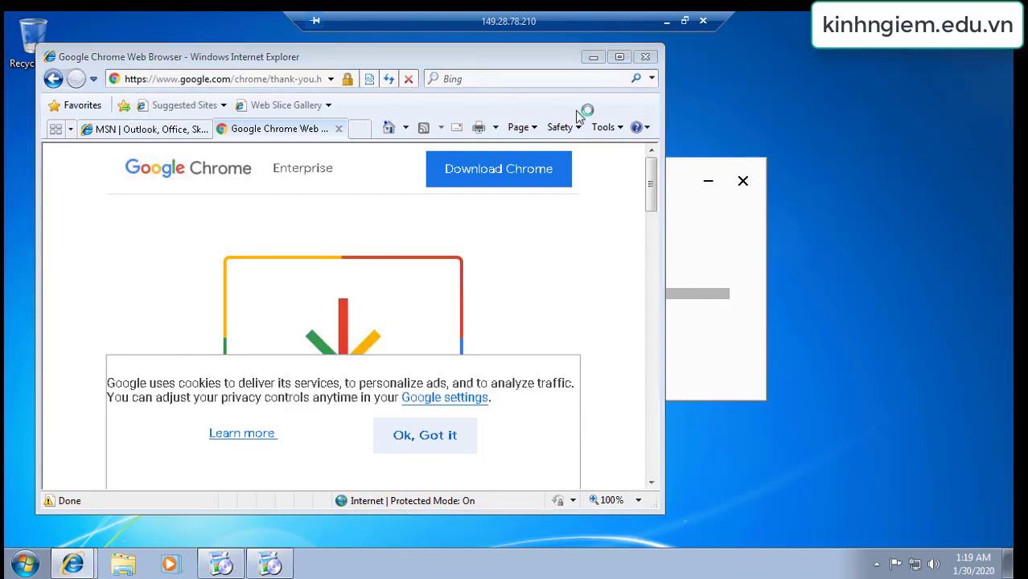
{"action": "left_click", "coordinate": [286, 296]}
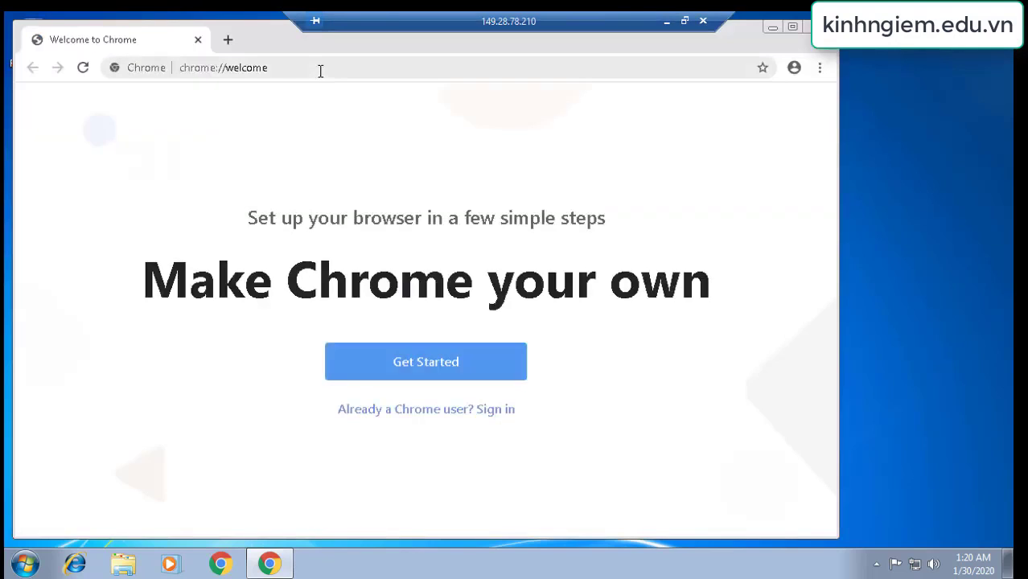
Search 'test speed', open Speedtest by Ookla, and start the test
{"action": "left_click", "coordinate": [320, 70]}
{"action": "type", "text": "t"}
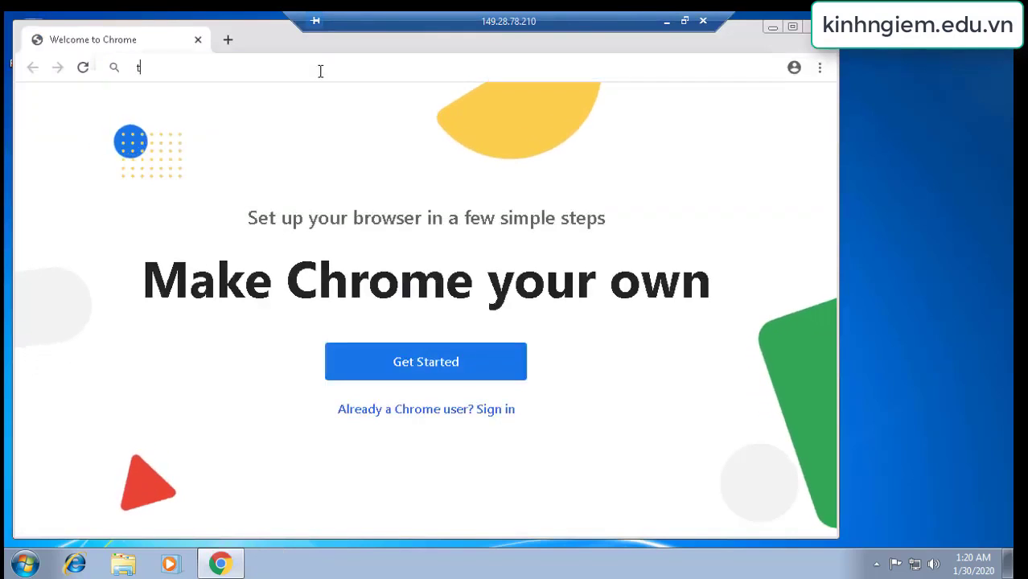
{"action": "type", "text": "ests"}
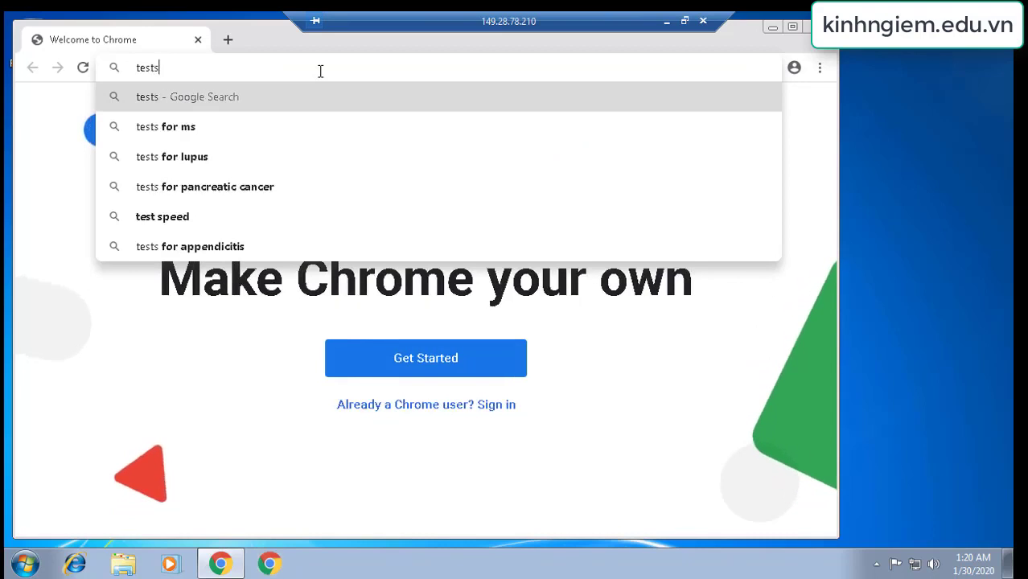
{"action": "type", "text": "pee"}
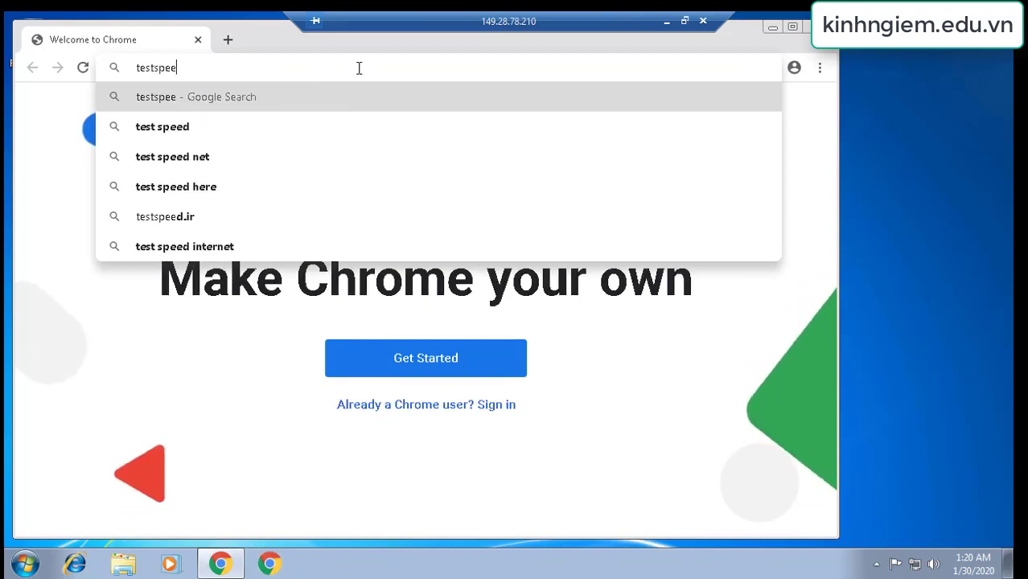
{"action": "type", "text": "d"}
{"action": "key", "text": "Return"}
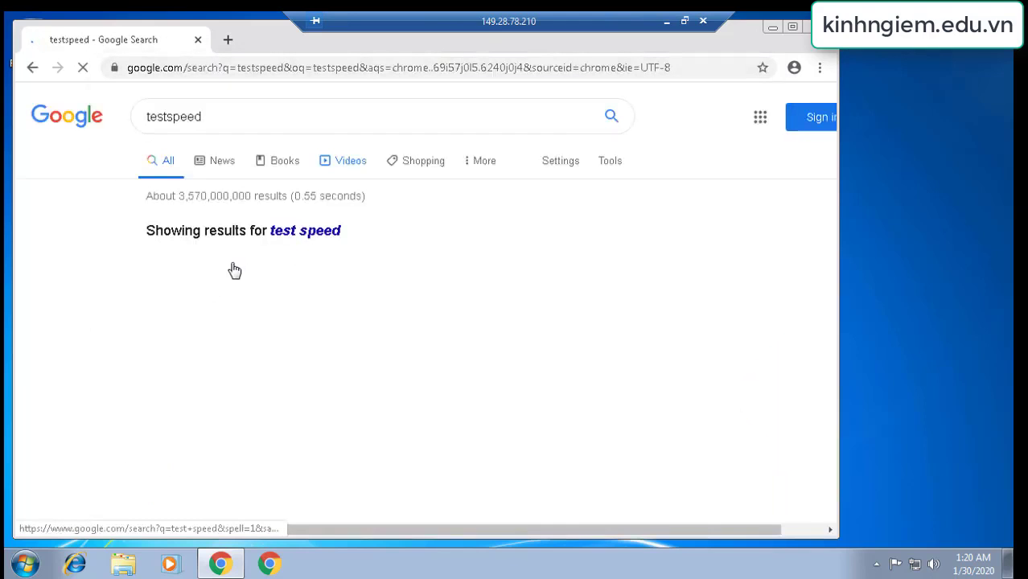
{"action": "left_click", "coordinate": [309, 235]}
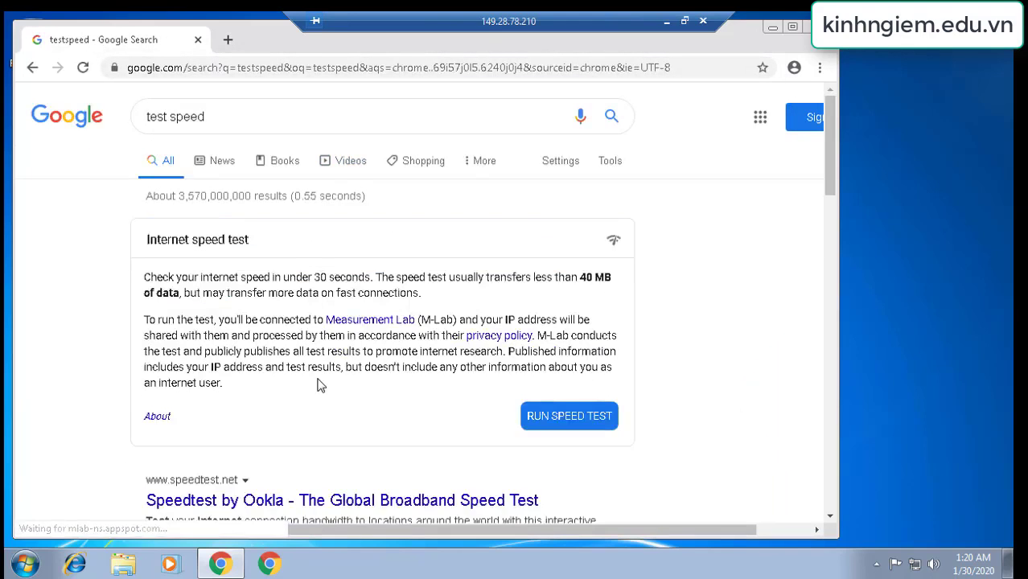
{"action": "scroll", "coordinate": [314, 402], "scroll_direction": "down", "scroll_amount": 2}
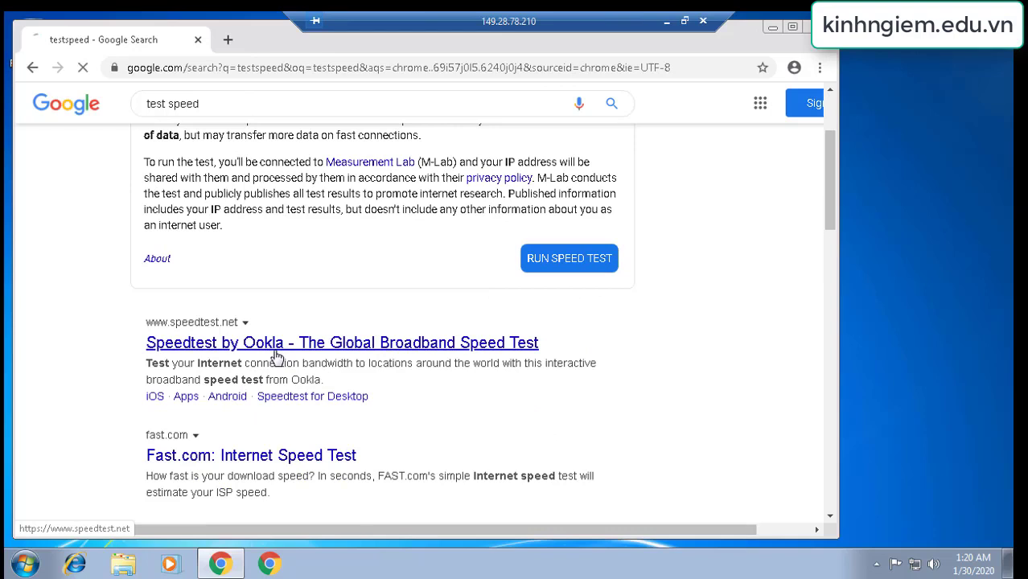
{"action": "left_click", "coordinate": [276, 357]}
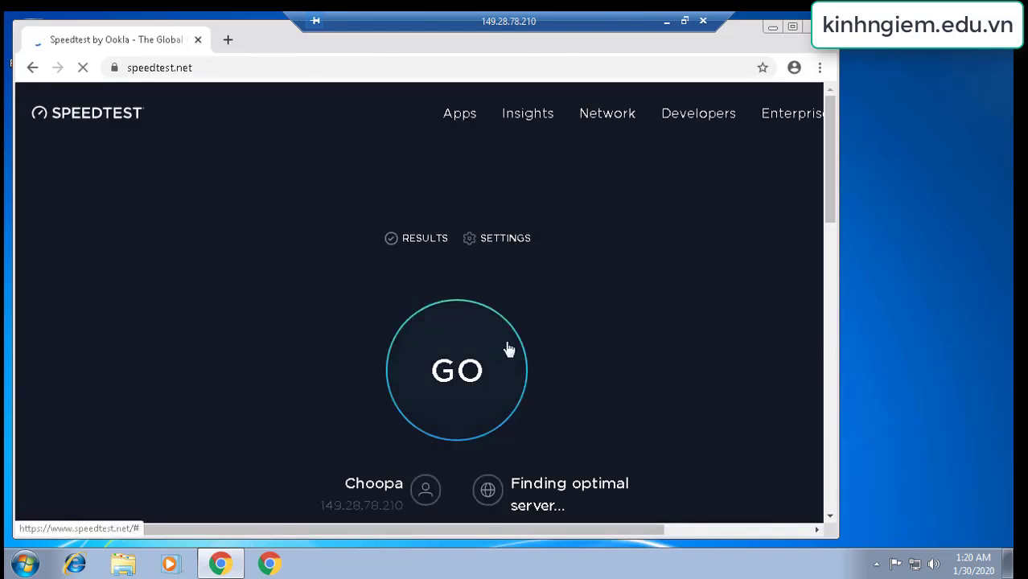
{"action": "left_click", "coordinate": [469, 370]}
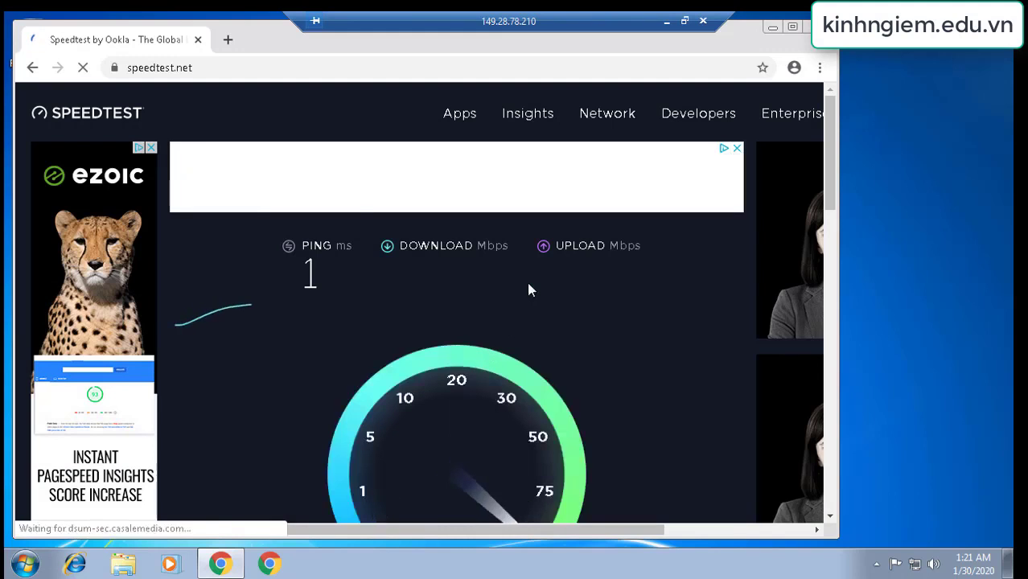
Highlight the server IP, location, 139.53 Mbps download and 504.71 Mbps upload results
{"action": "scroll", "coordinate": [527, 282], "scroll_direction": "down", "scroll_amount": 2}
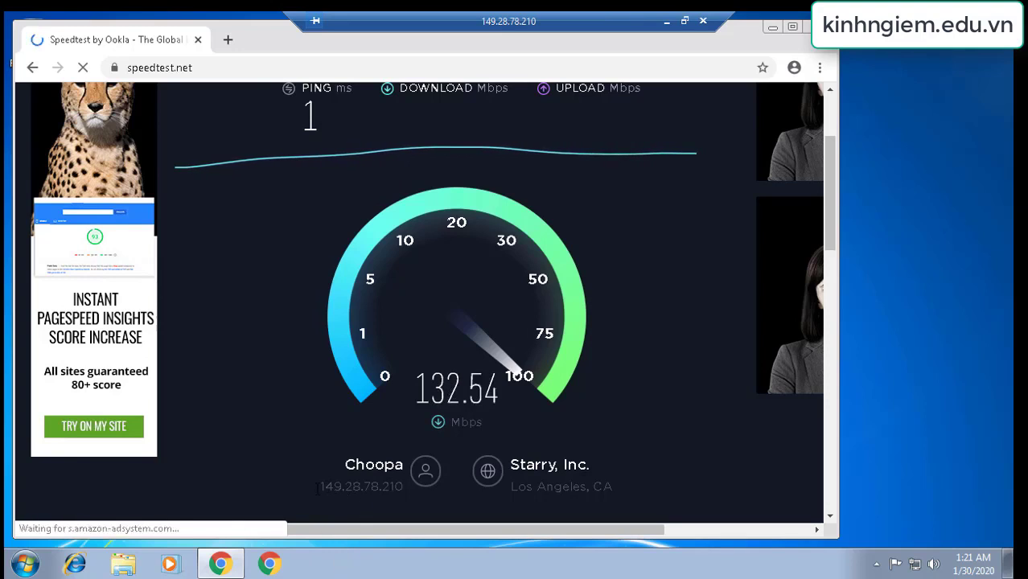
{"action": "double_click", "coordinate": [361, 486]}
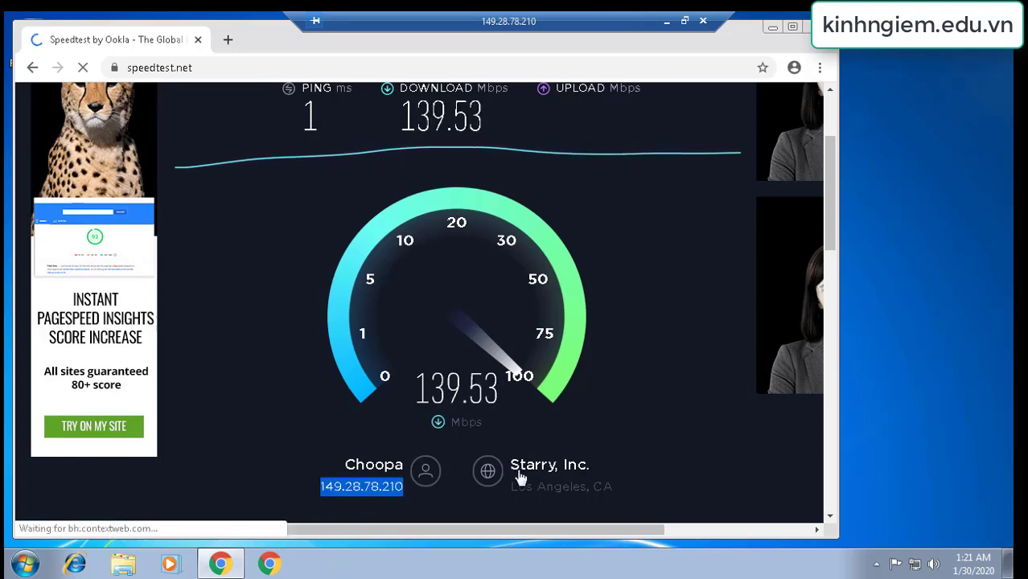
{"action": "triple_click", "coordinate": [623, 483]}
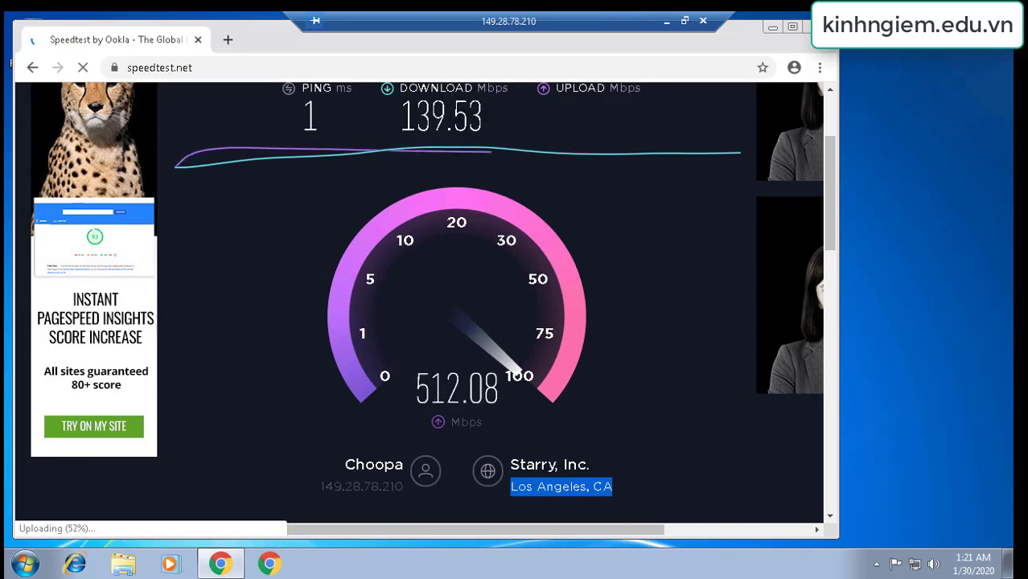
{"action": "double_click", "coordinate": [481, 119]}
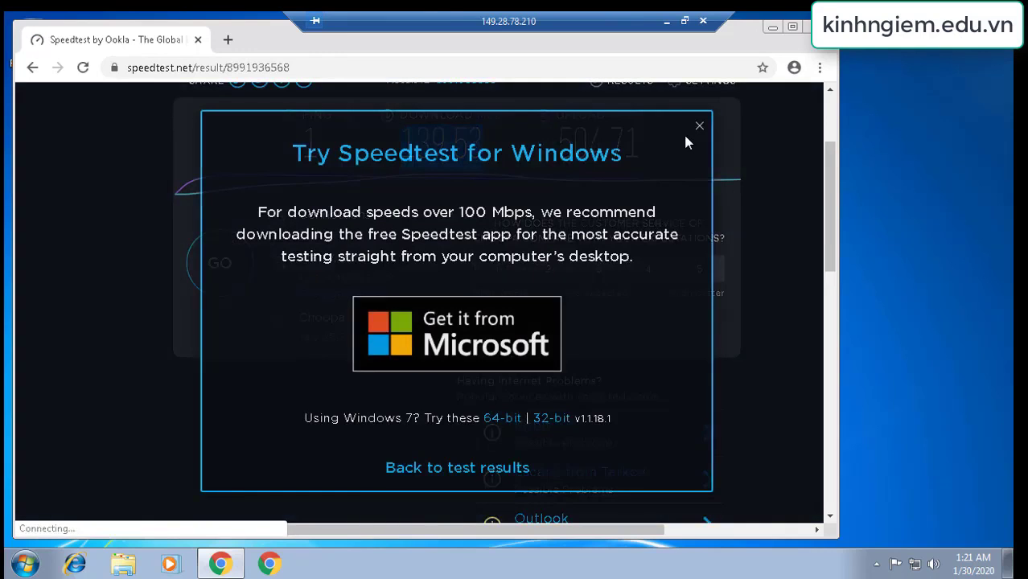
{"action": "left_click", "coordinate": [697, 130]}
{"action": "mouse_move", "coordinate": [573, 151]}
{"action": "left_mouse_down"}
{"action": "mouse_move", "coordinate": [483, 153]}
{"action": "mouse_move", "coordinate": [558, 151]}
{"action": "left_mouse_up"}
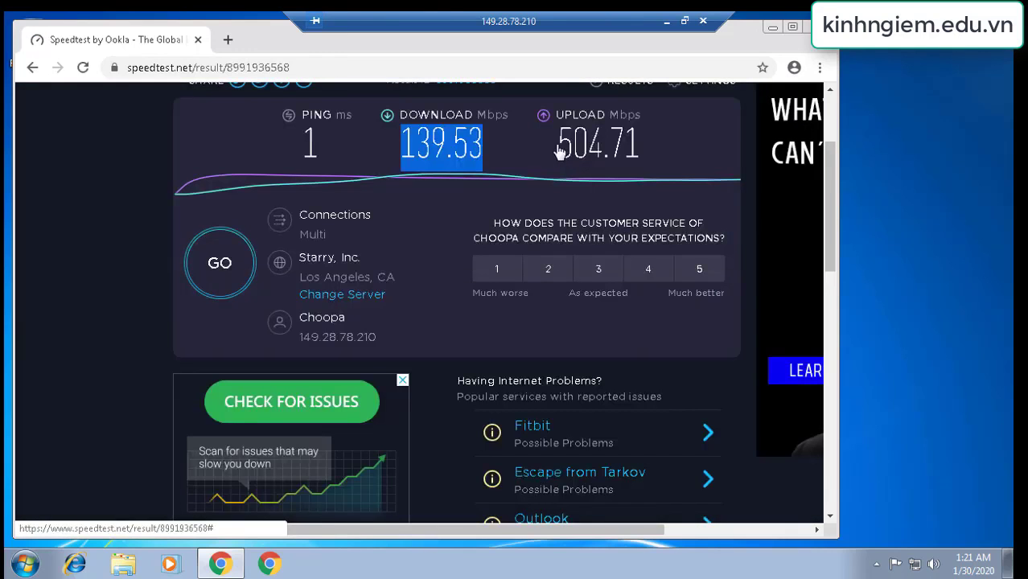
{"action": "left_click_drag", "start_coordinate": [657, 136], "coordinate": [656, 137]}
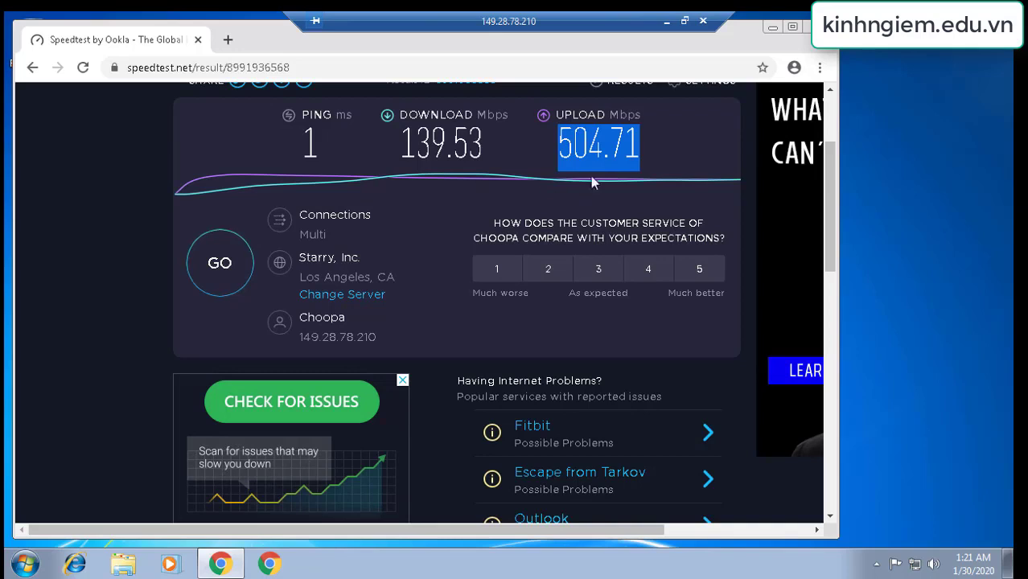